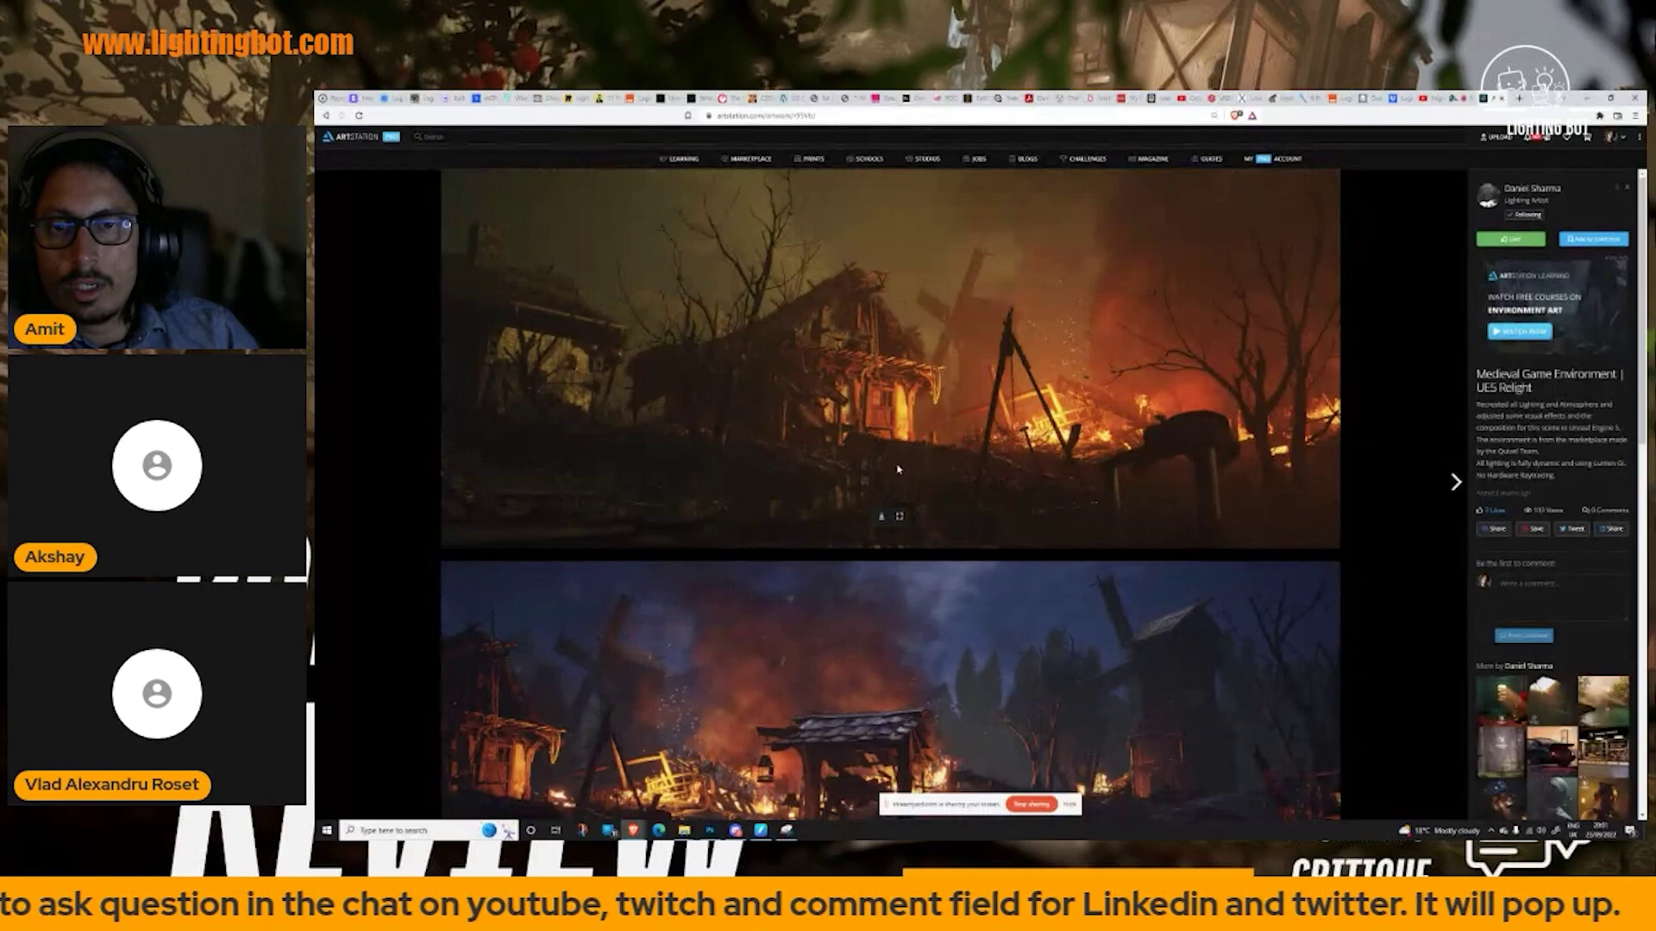
# - Scroll through the remaining fire and windmill renders, then open the artist's ArtStation profile
pyautogui.scroll(-4, 898, 469)
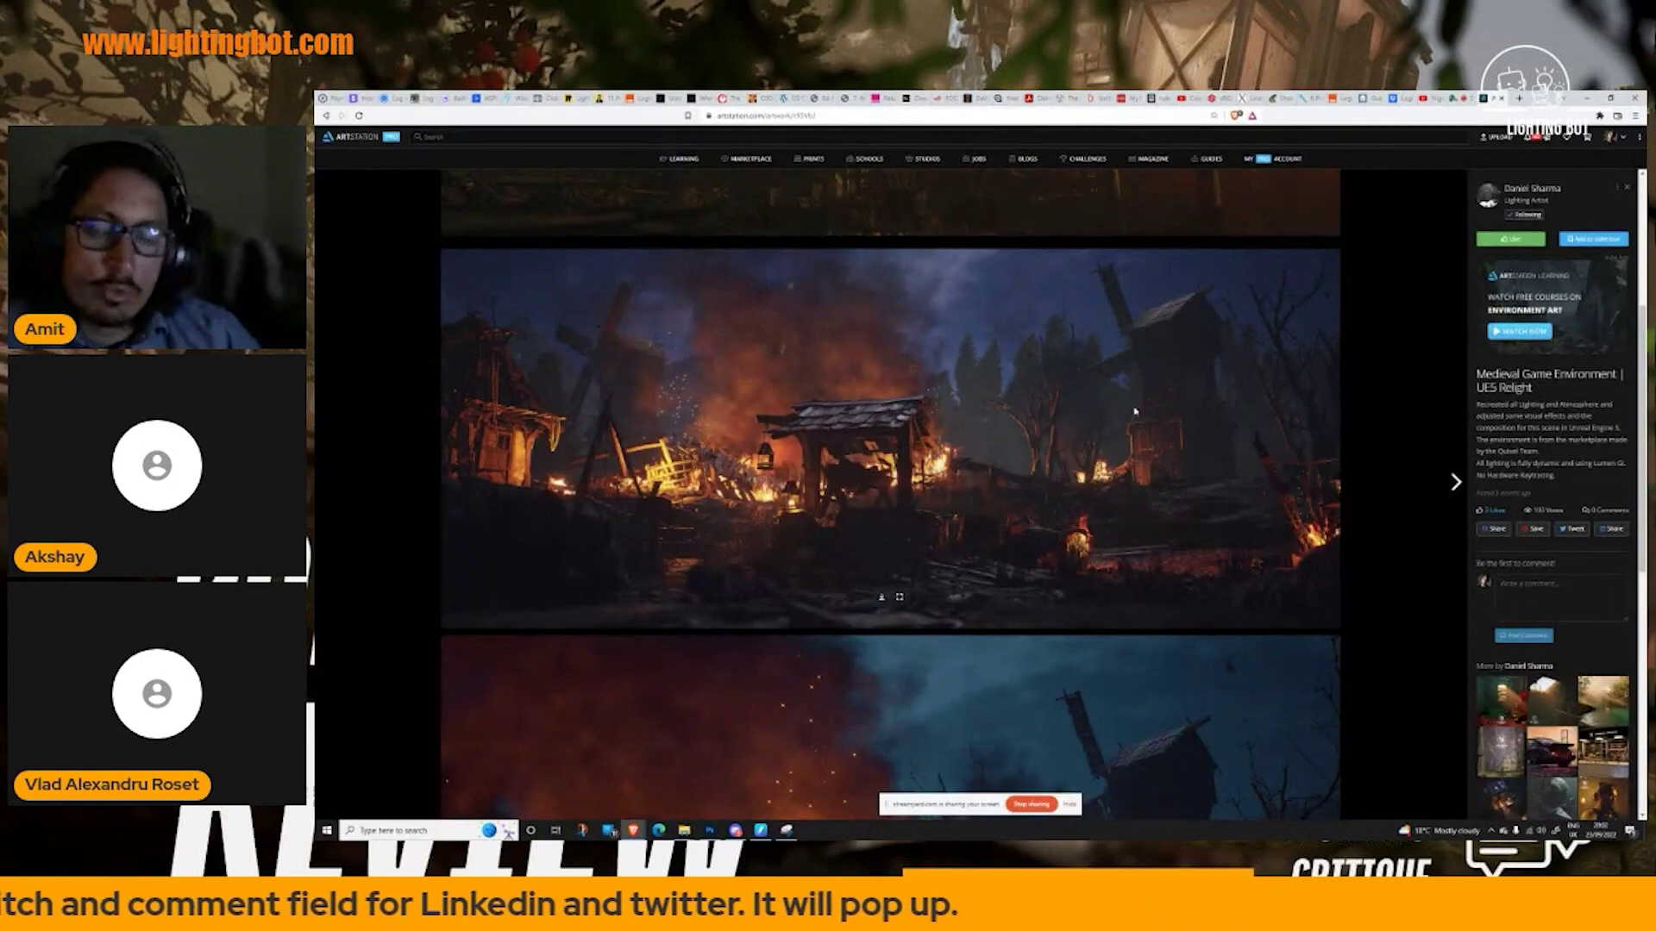
pyautogui.scroll(-5, 527, 294)
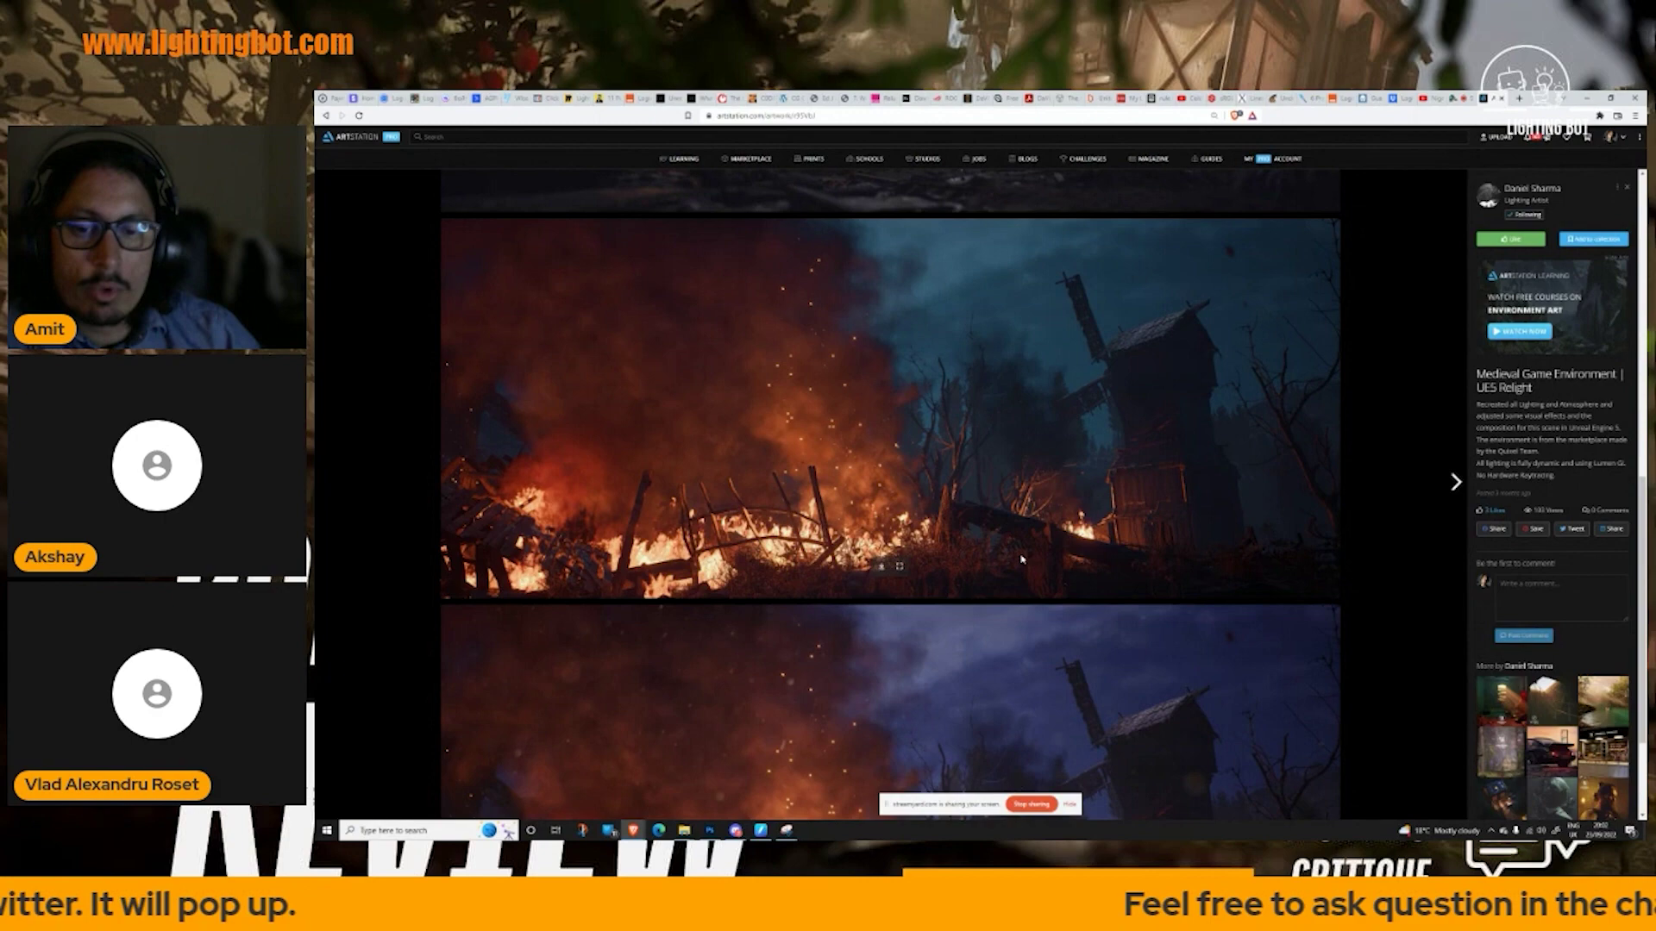
pyautogui.scroll(-2, 1021, 560)
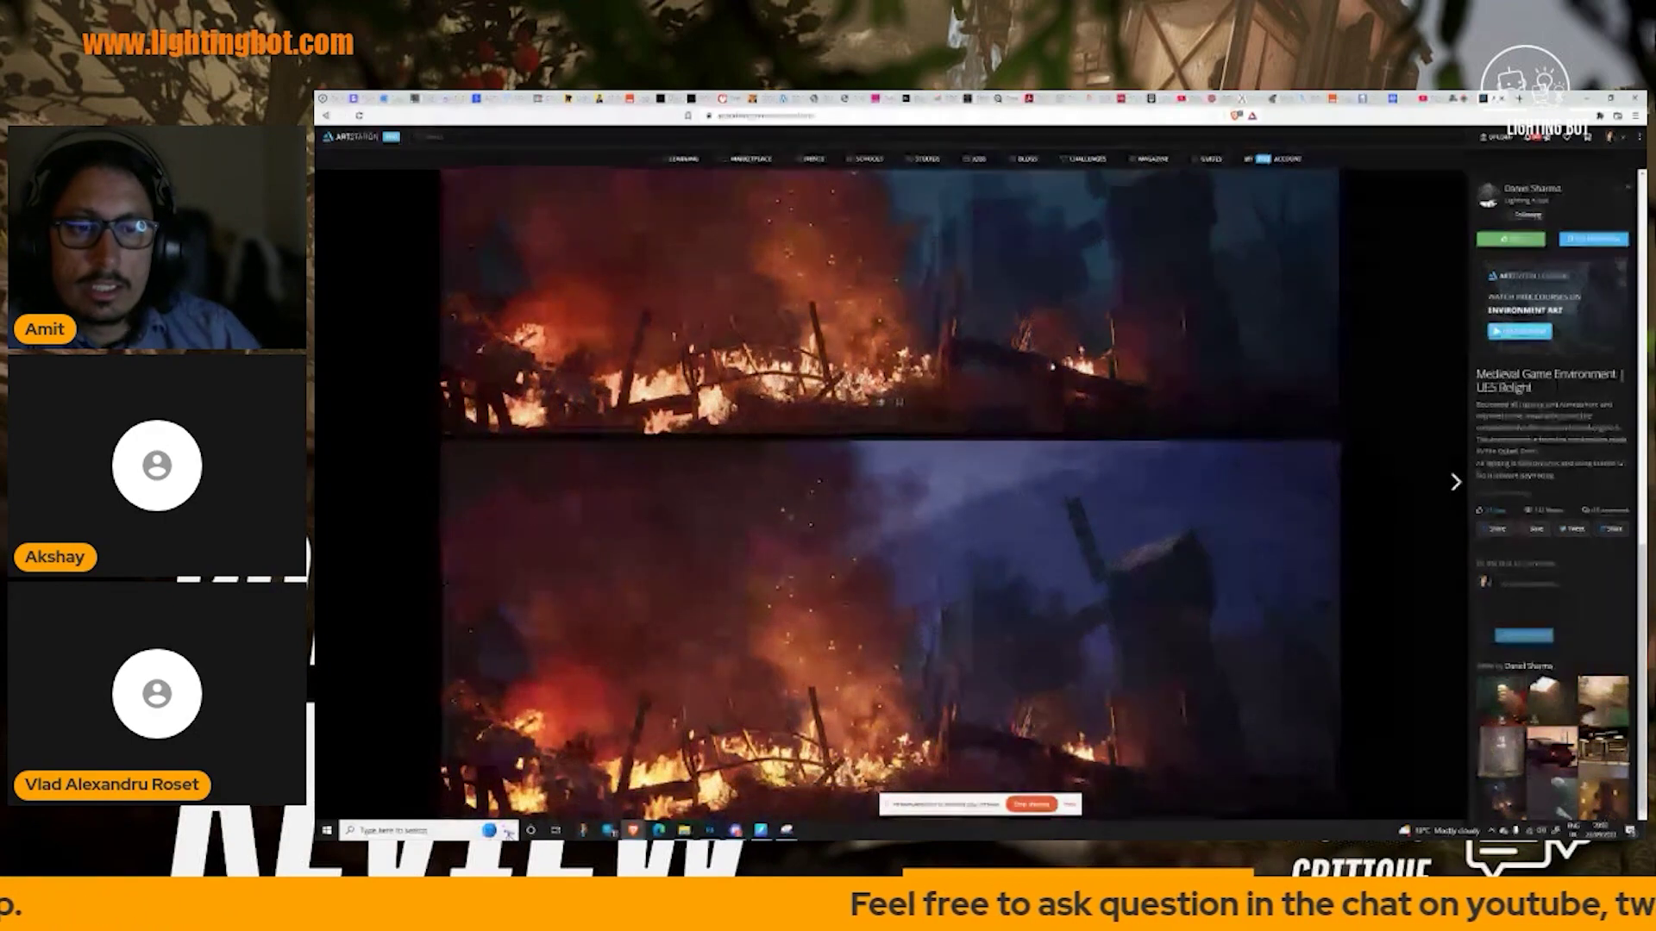
pyautogui.scroll(2, 1095, 603)
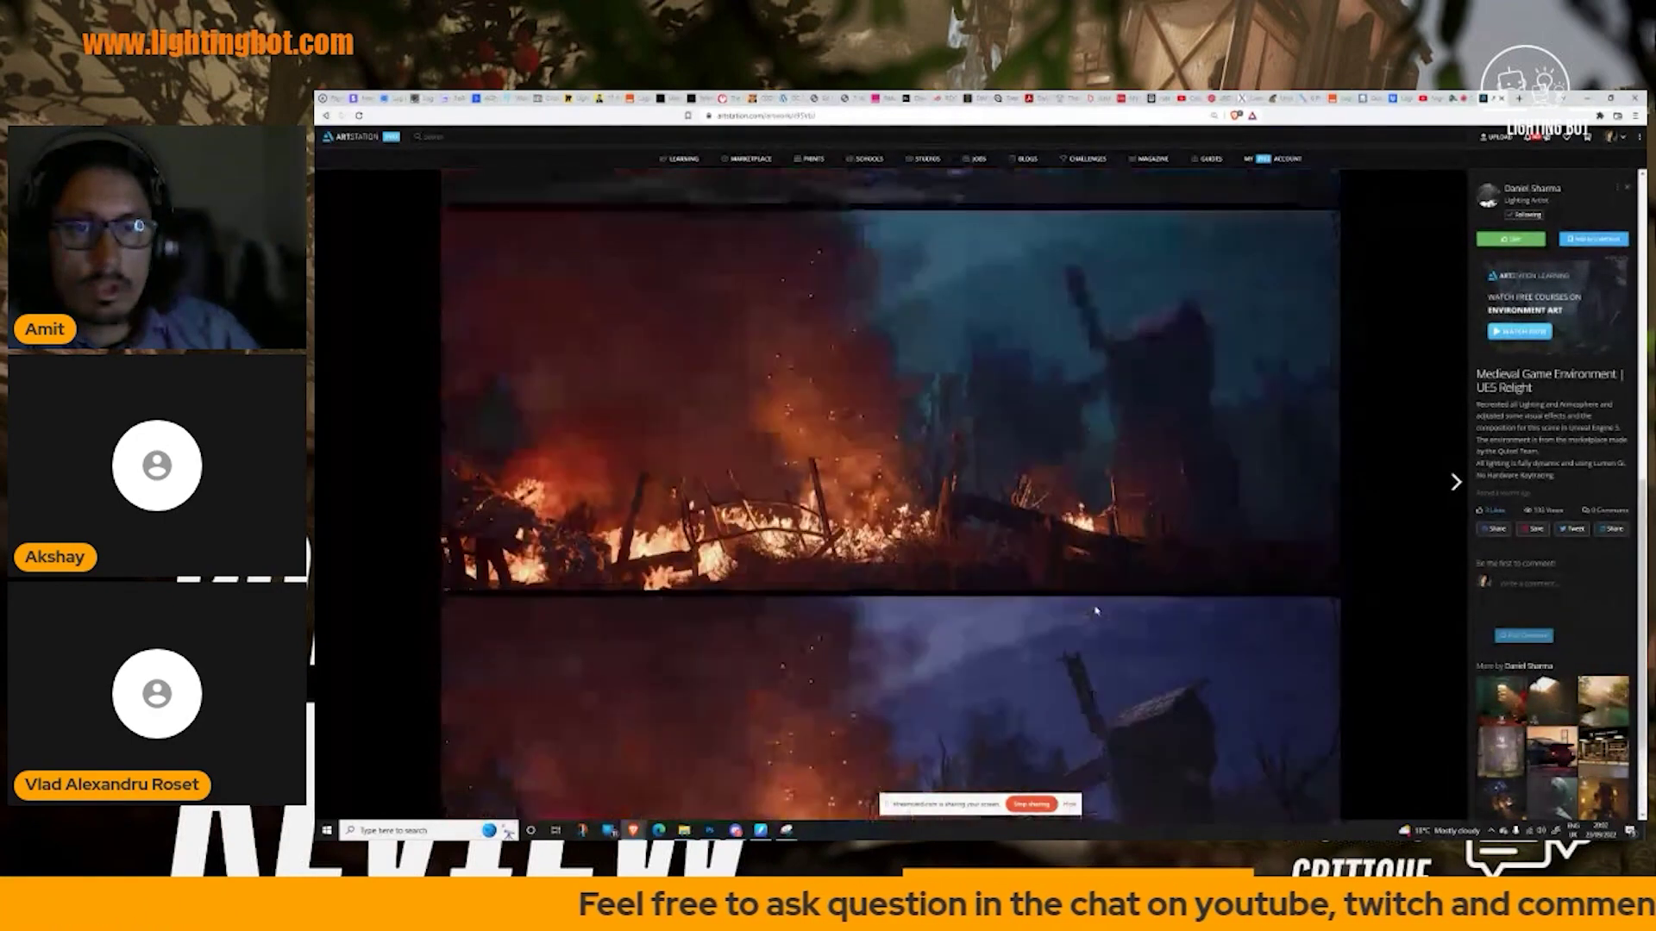
pyautogui.scroll(-2, 1095, 604)
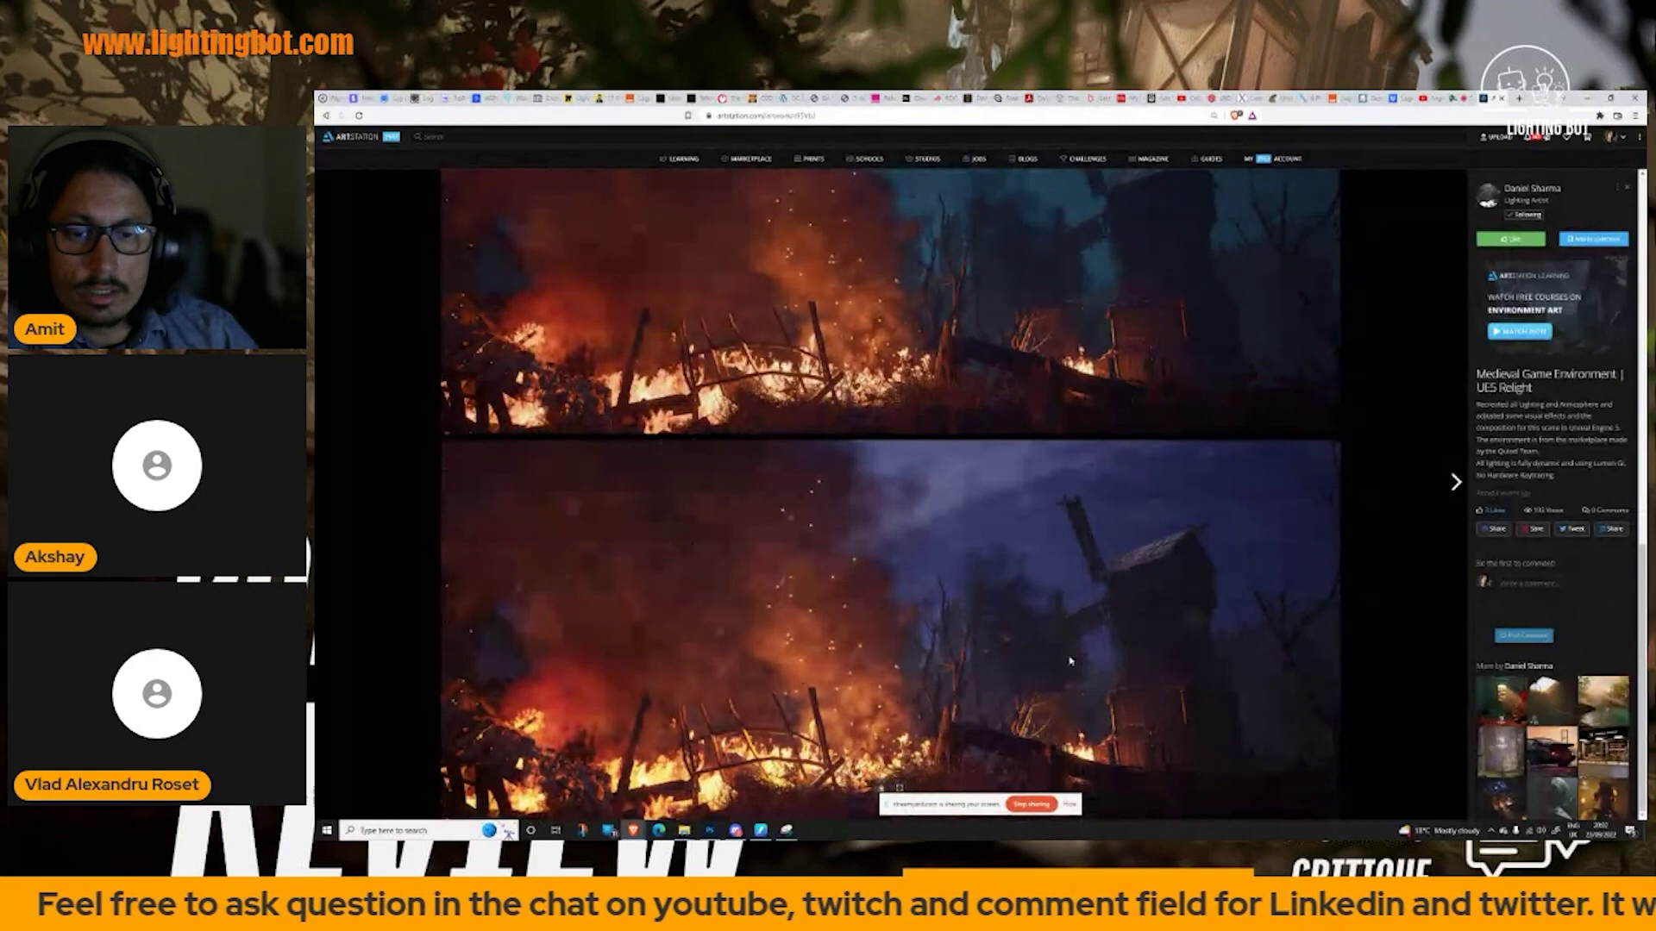
pyautogui.scroll(7, 1070, 661)
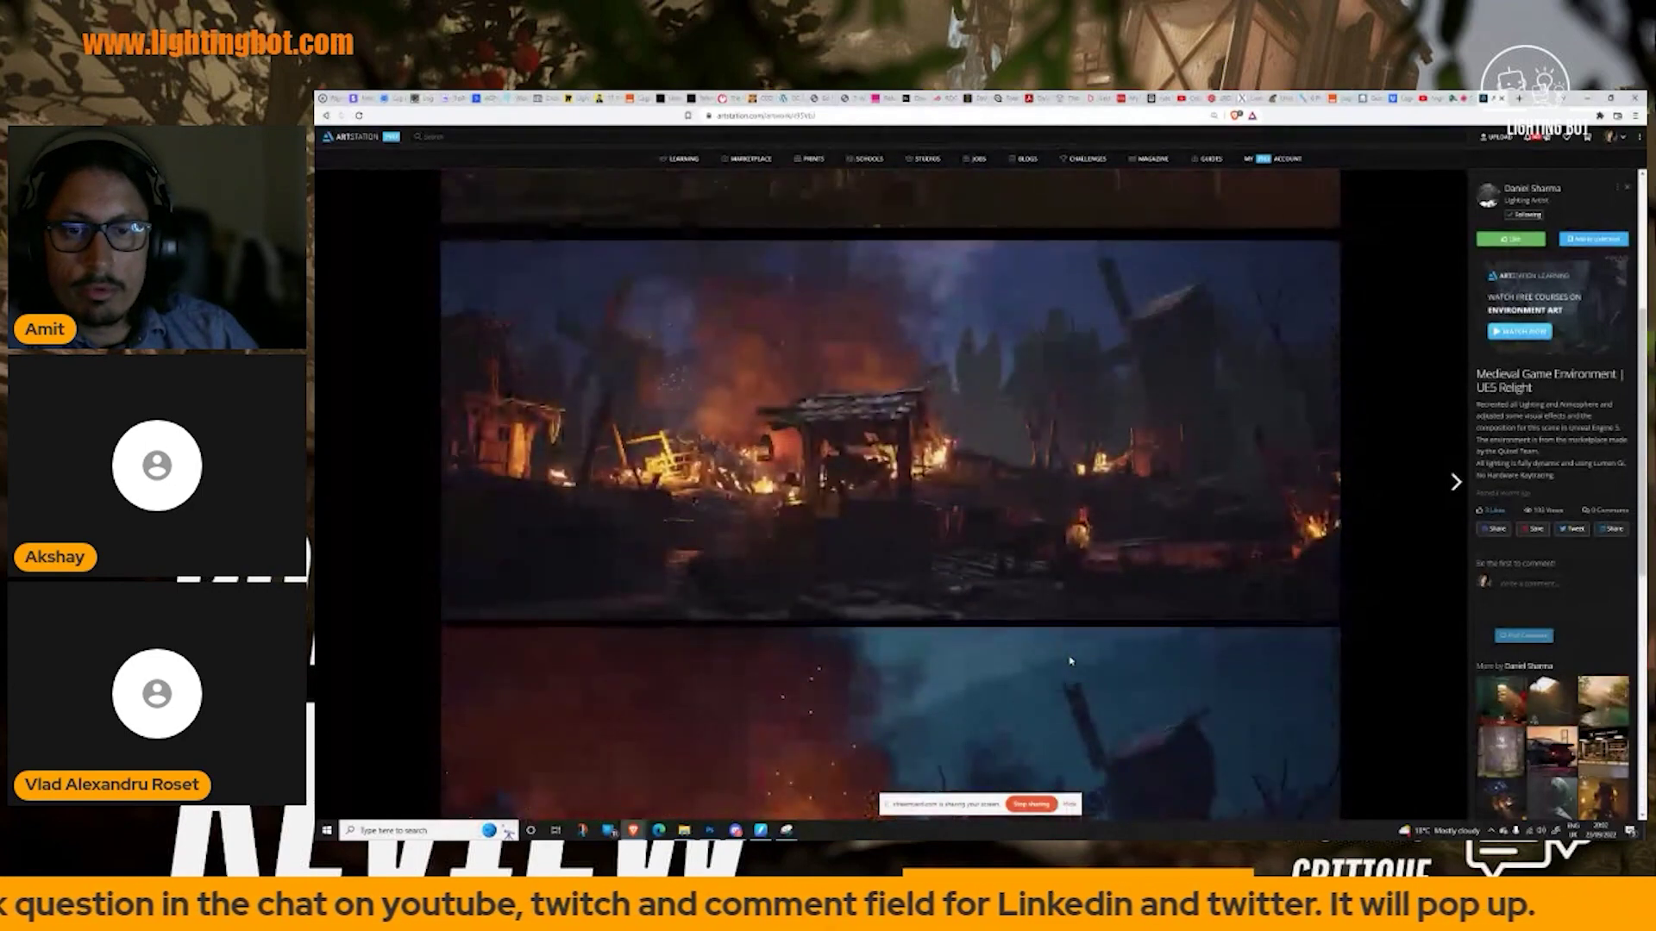
pyautogui.scroll(4, 1070, 661)
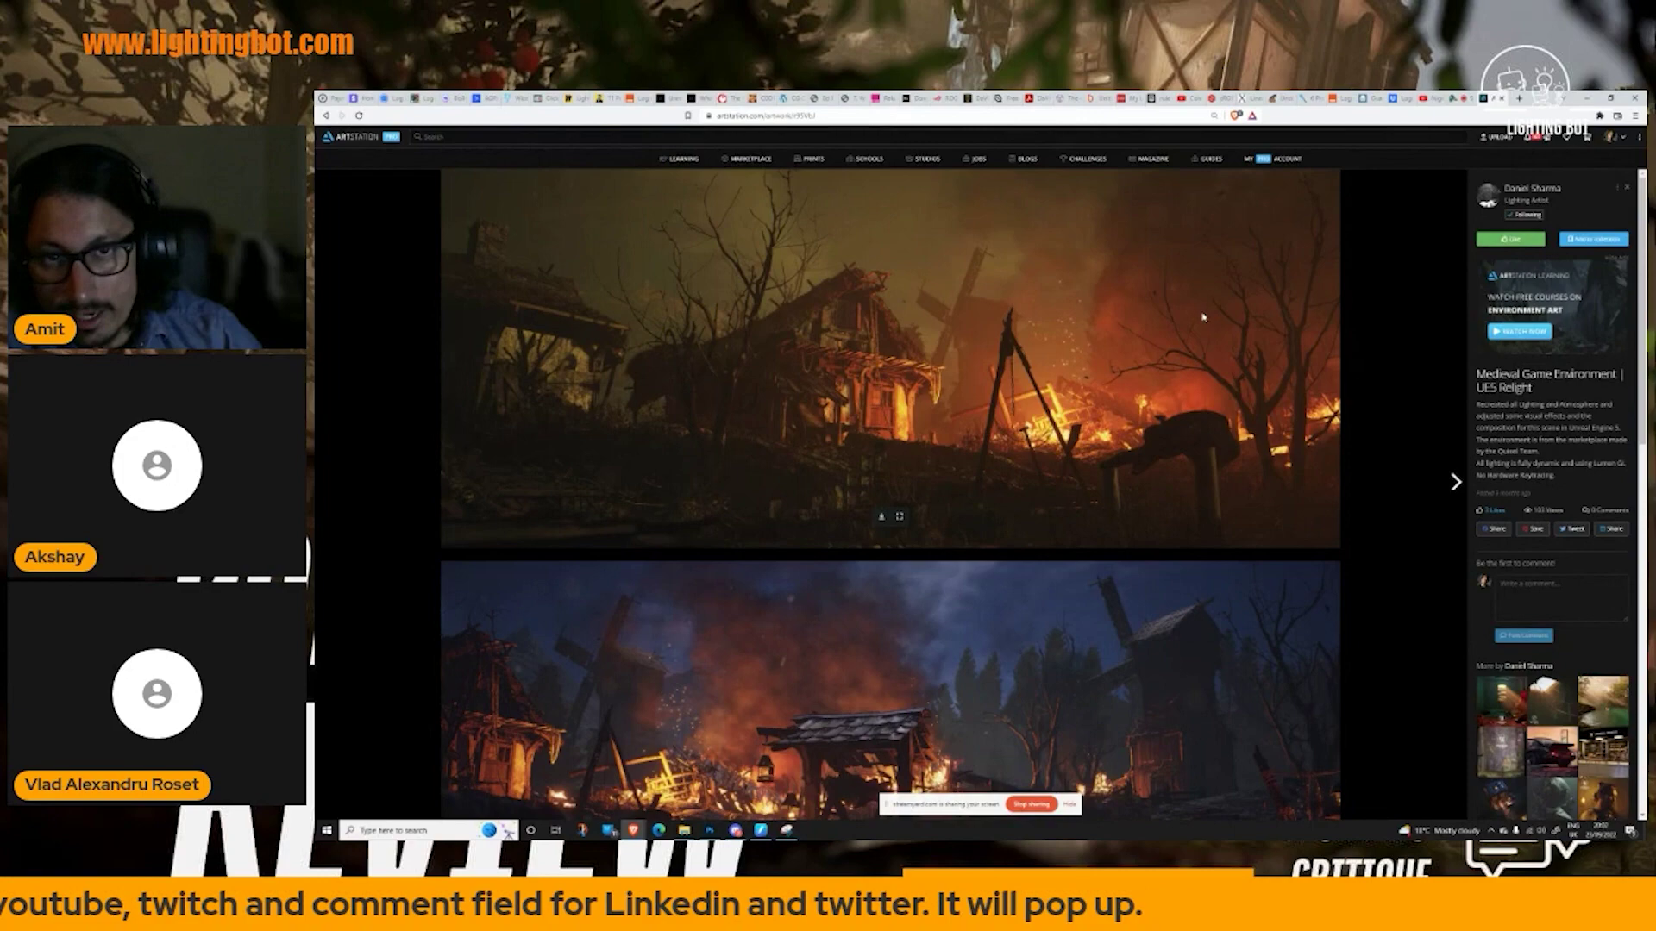
pyautogui.scroll(-3, 1198, 315)
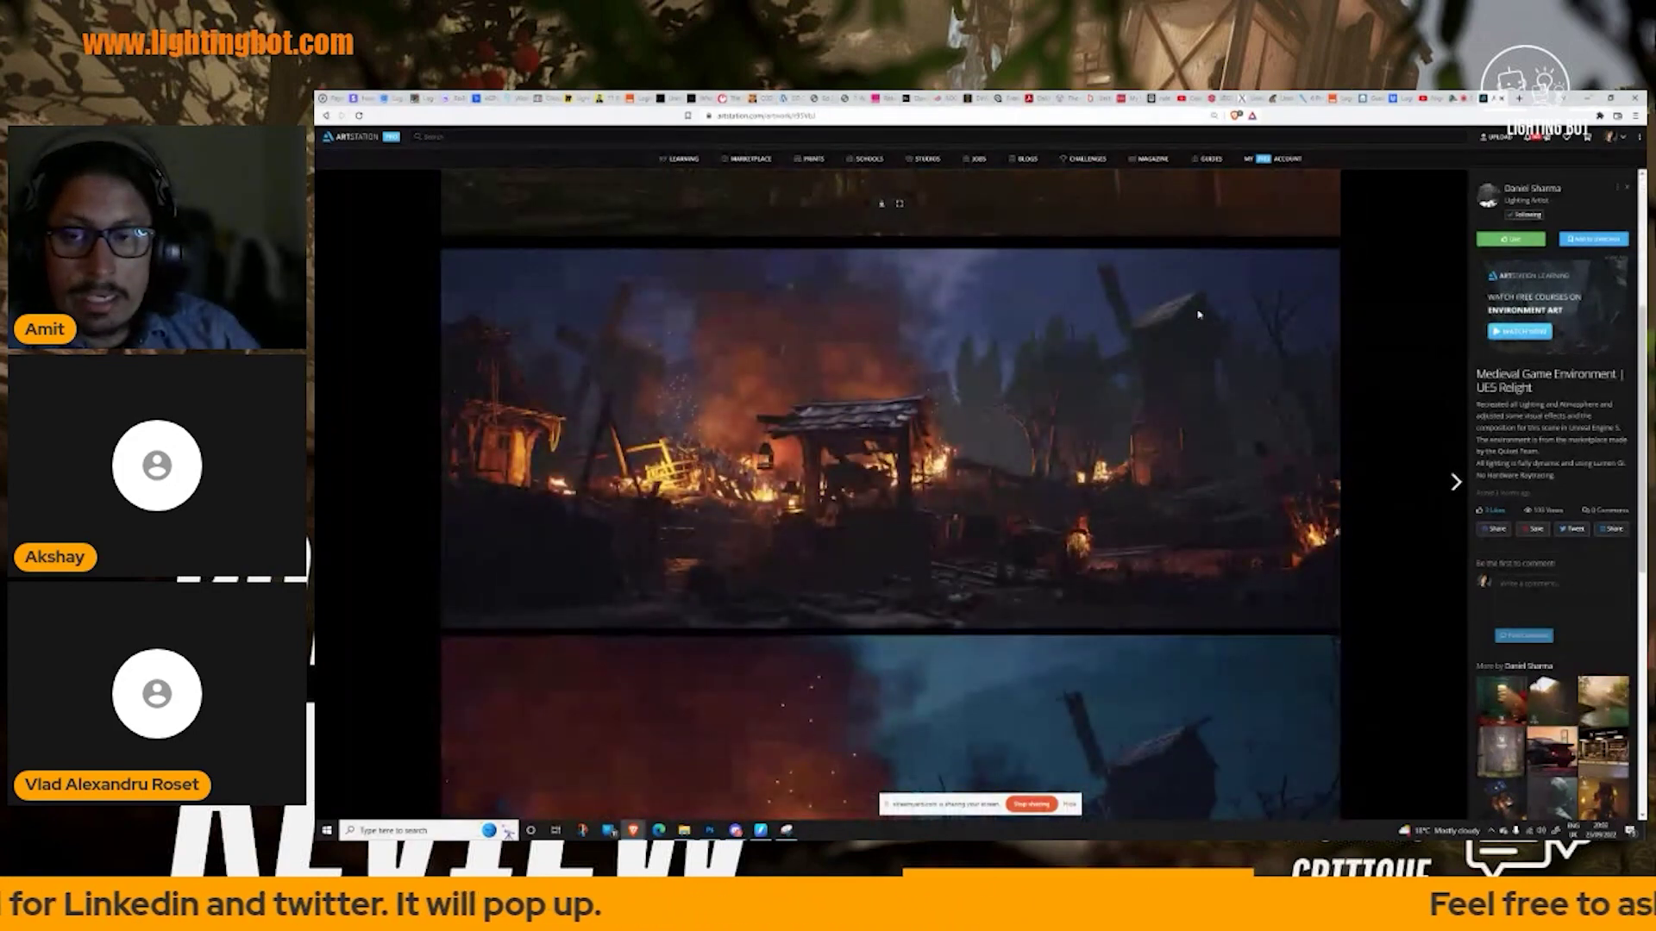
pyautogui.scroll(-5, 1141, 486)
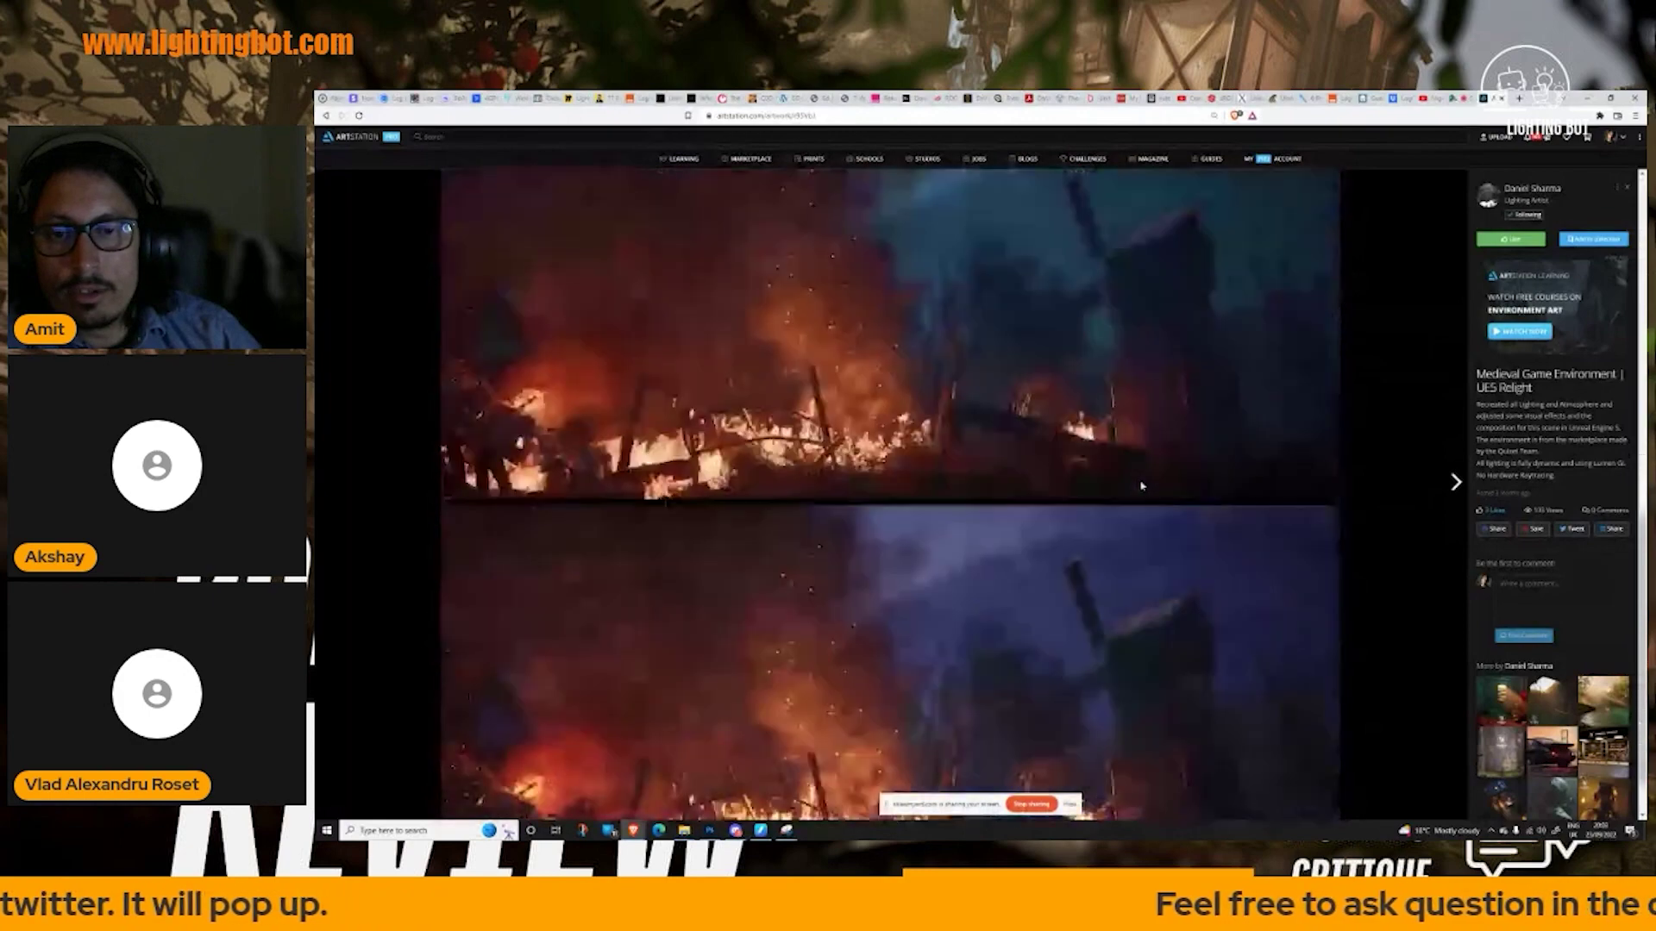
pyautogui.scroll(-1, 1141, 486)
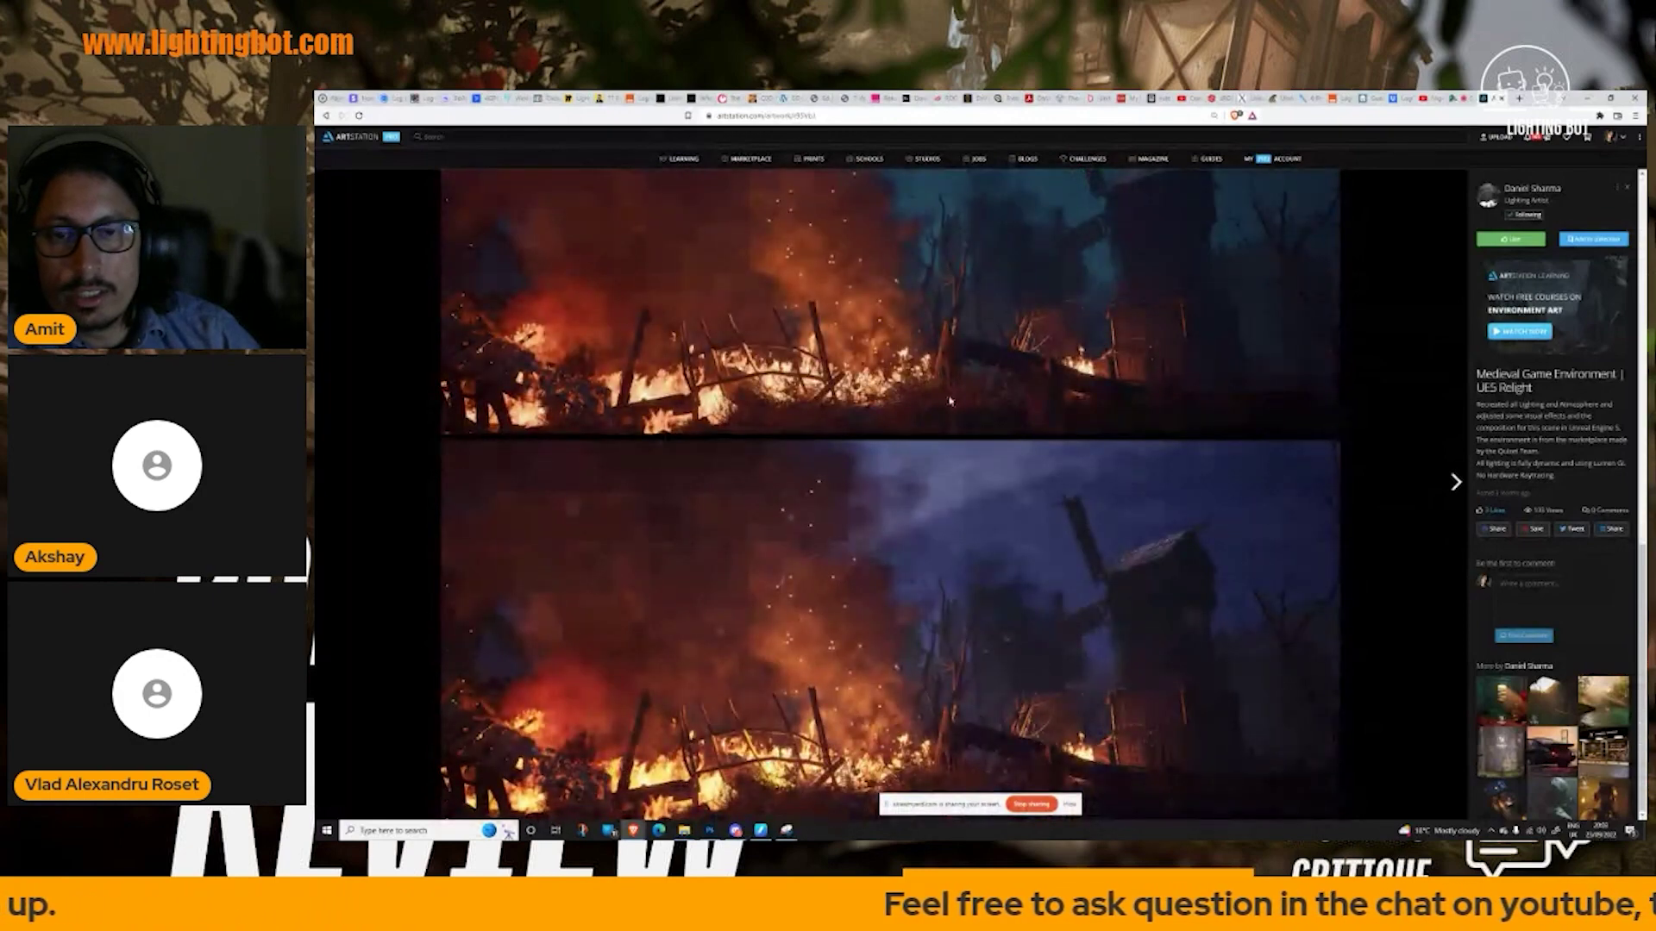
pyautogui.scroll(3, 1054, 320)
pyautogui.click(1510, 191)
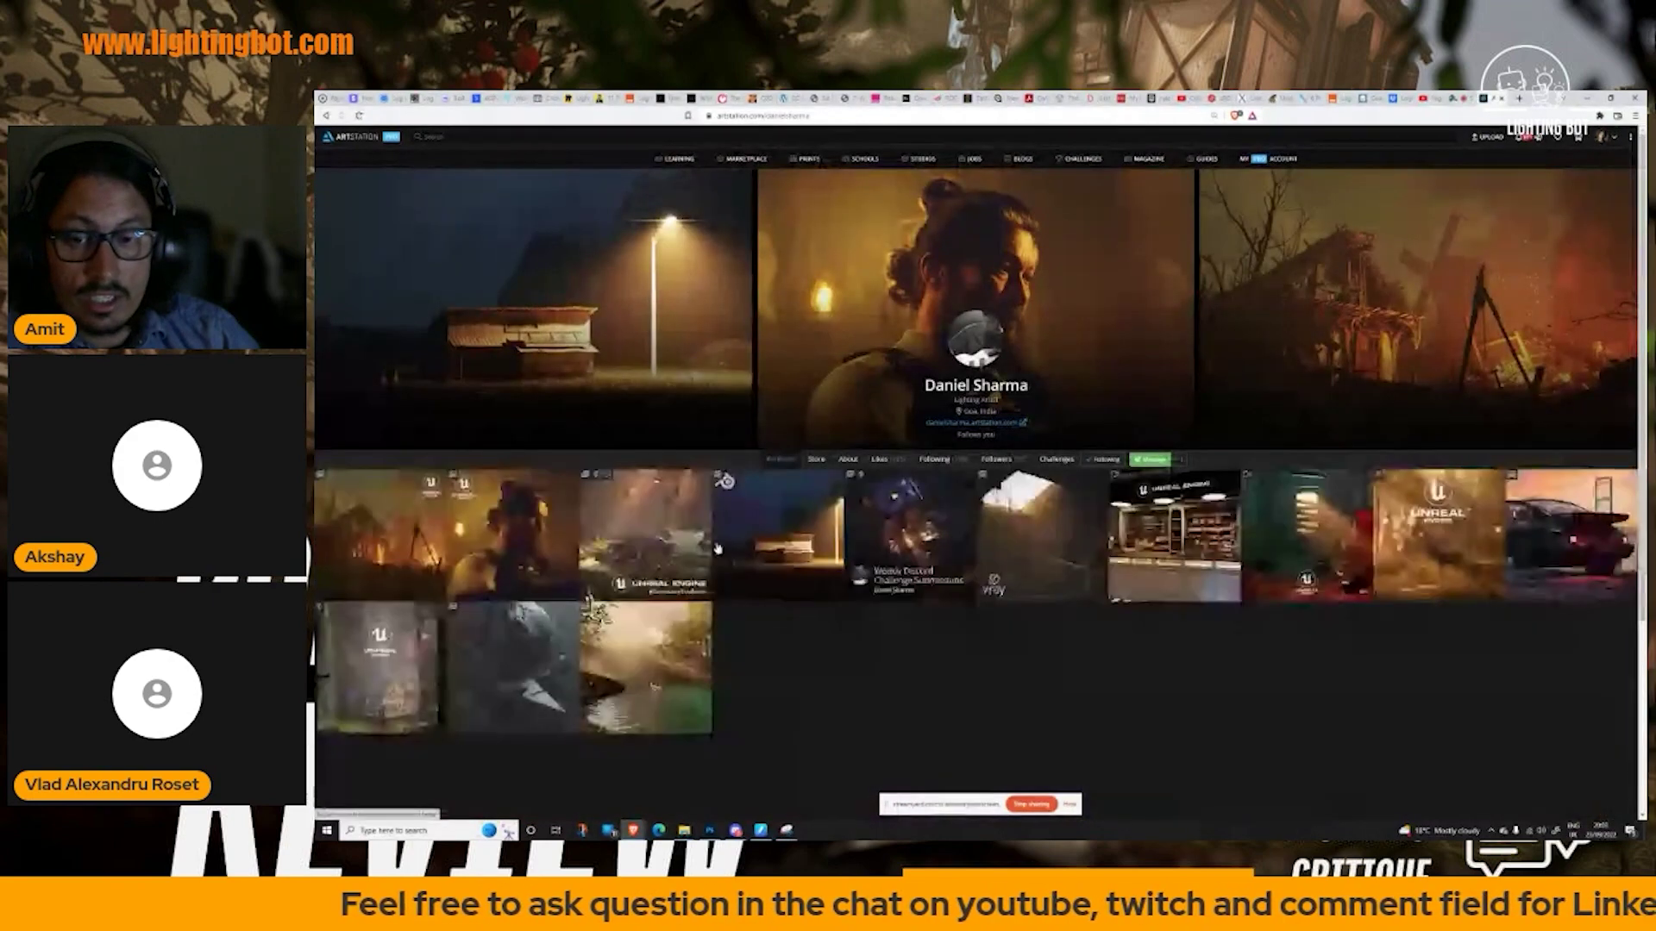
# - Open The Briefing | UE5 Cinematic light study and scroll to the wide desk render
pyautogui.click(518, 506)
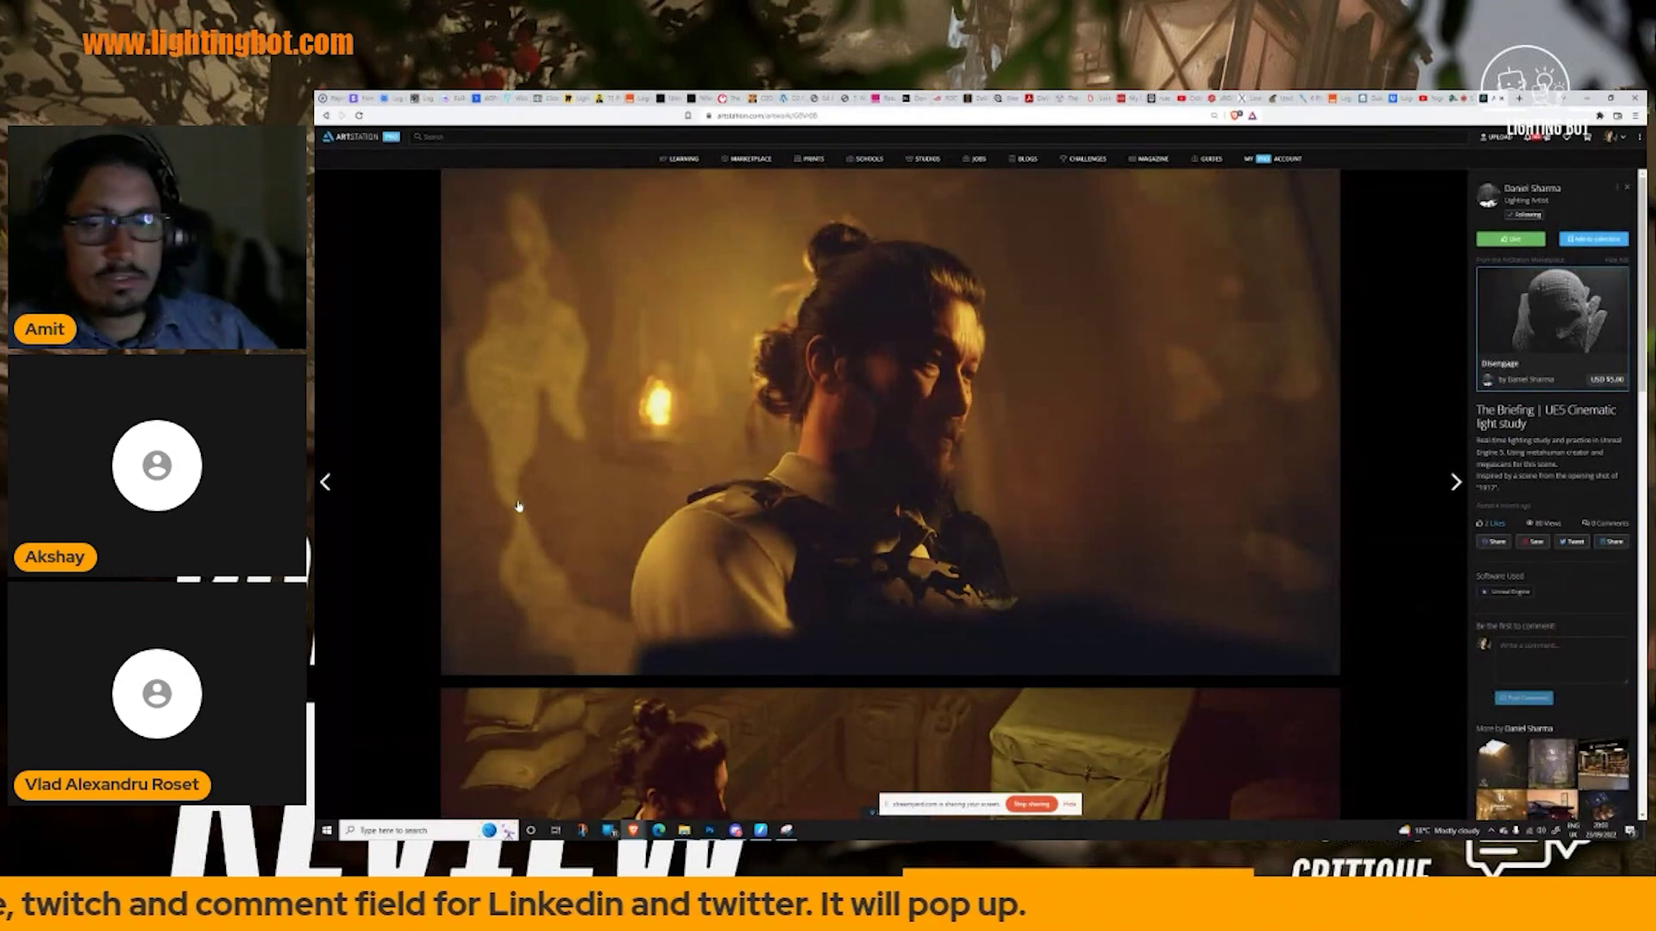
pyautogui.scroll(-1, 773, 346)
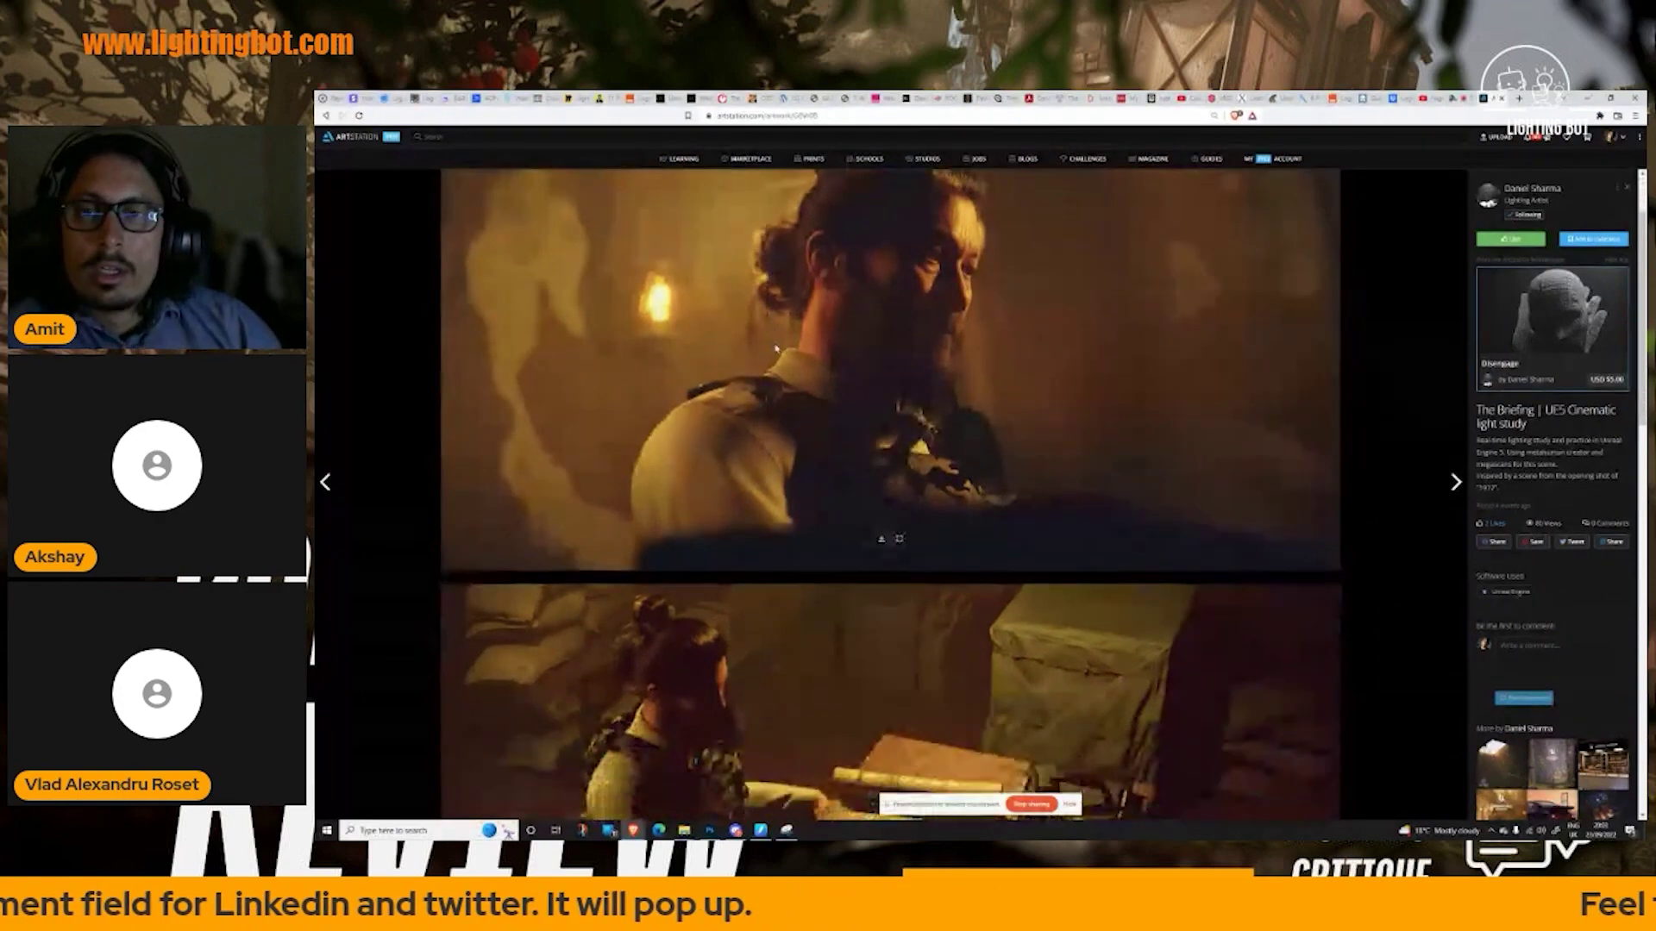
pyautogui.scroll(-5, 850, 402)
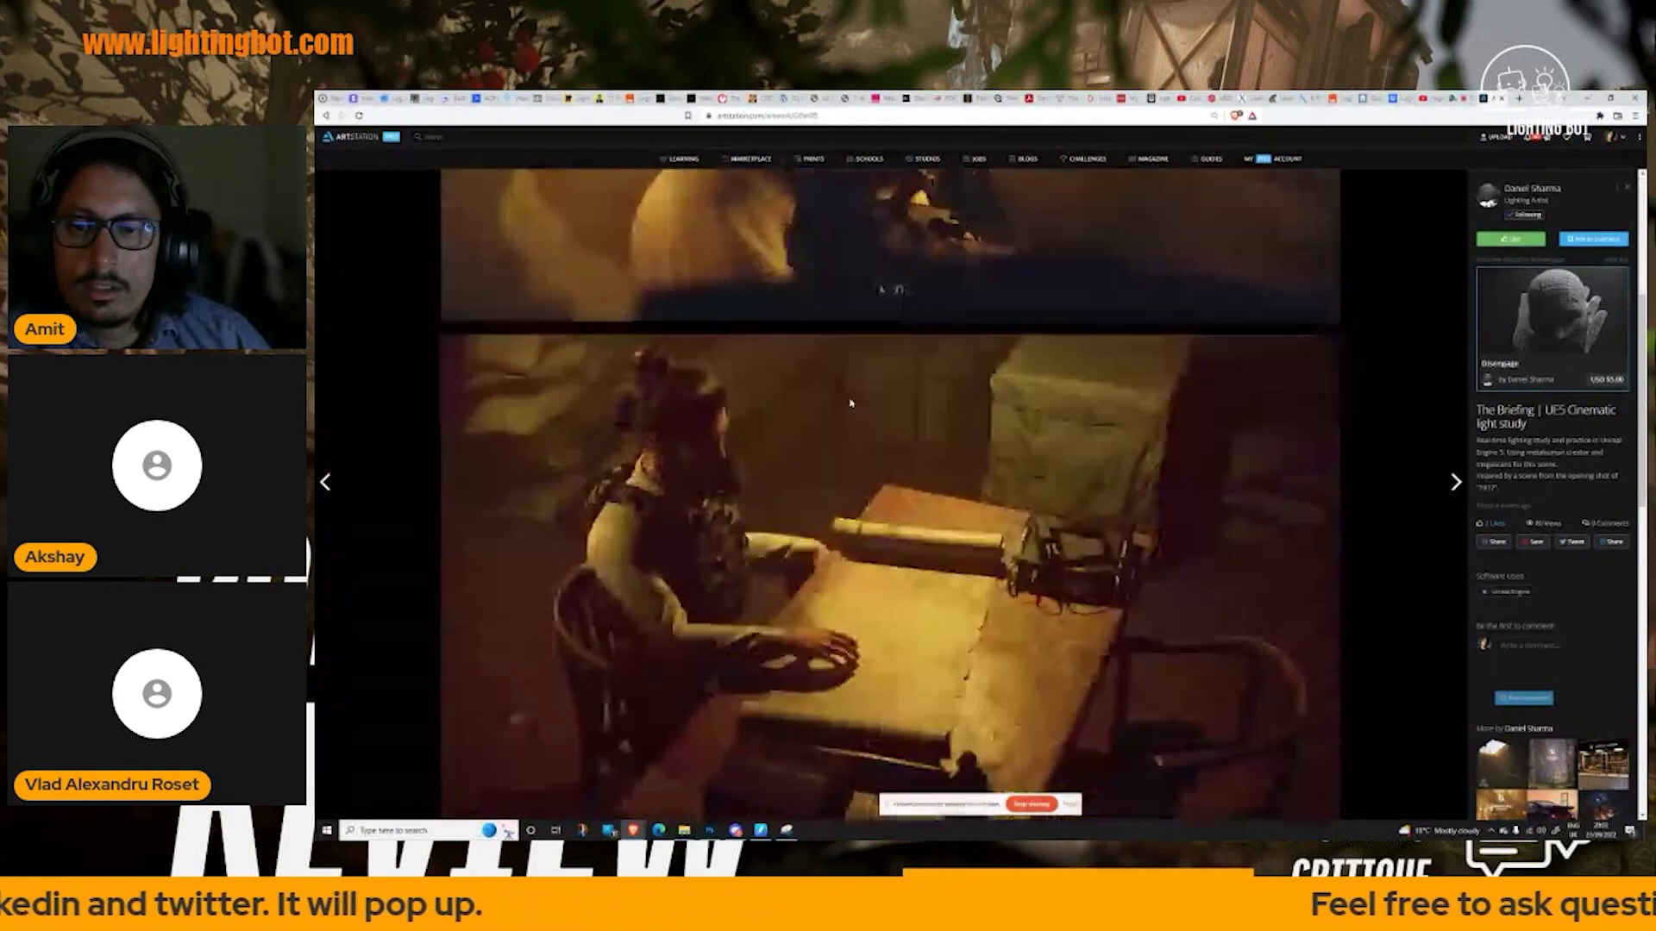
pyautogui.scroll(2, 850, 403)
pyautogui.scroll(1, 851, 403)
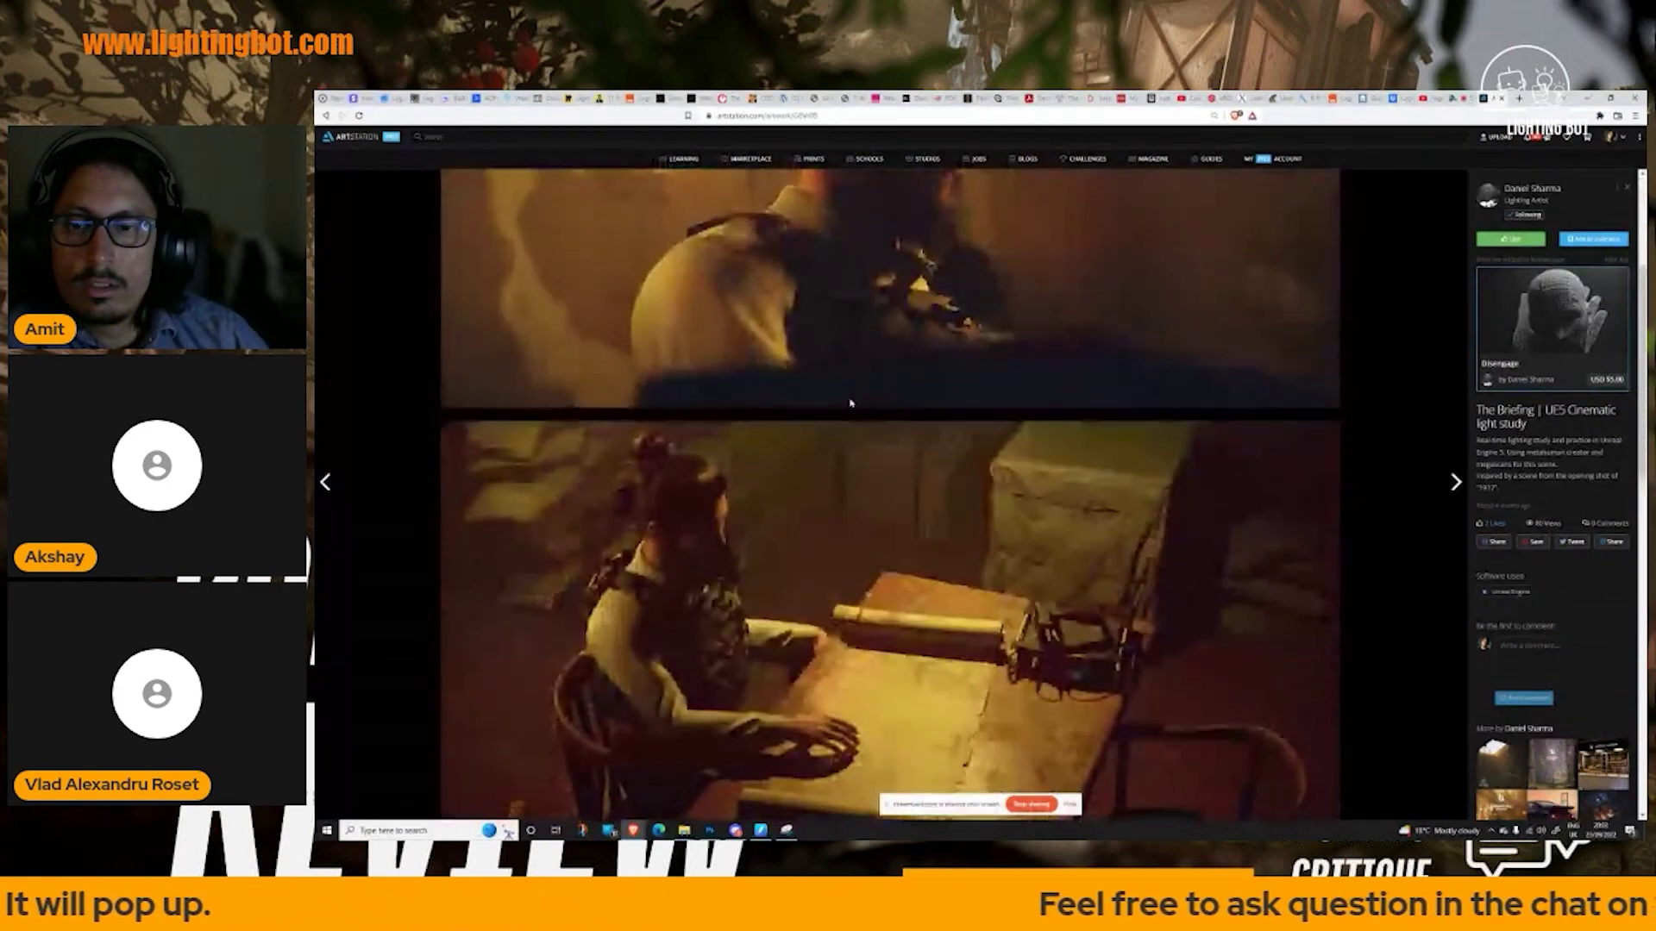
pyautogui.scroll(-3, 850, 402)
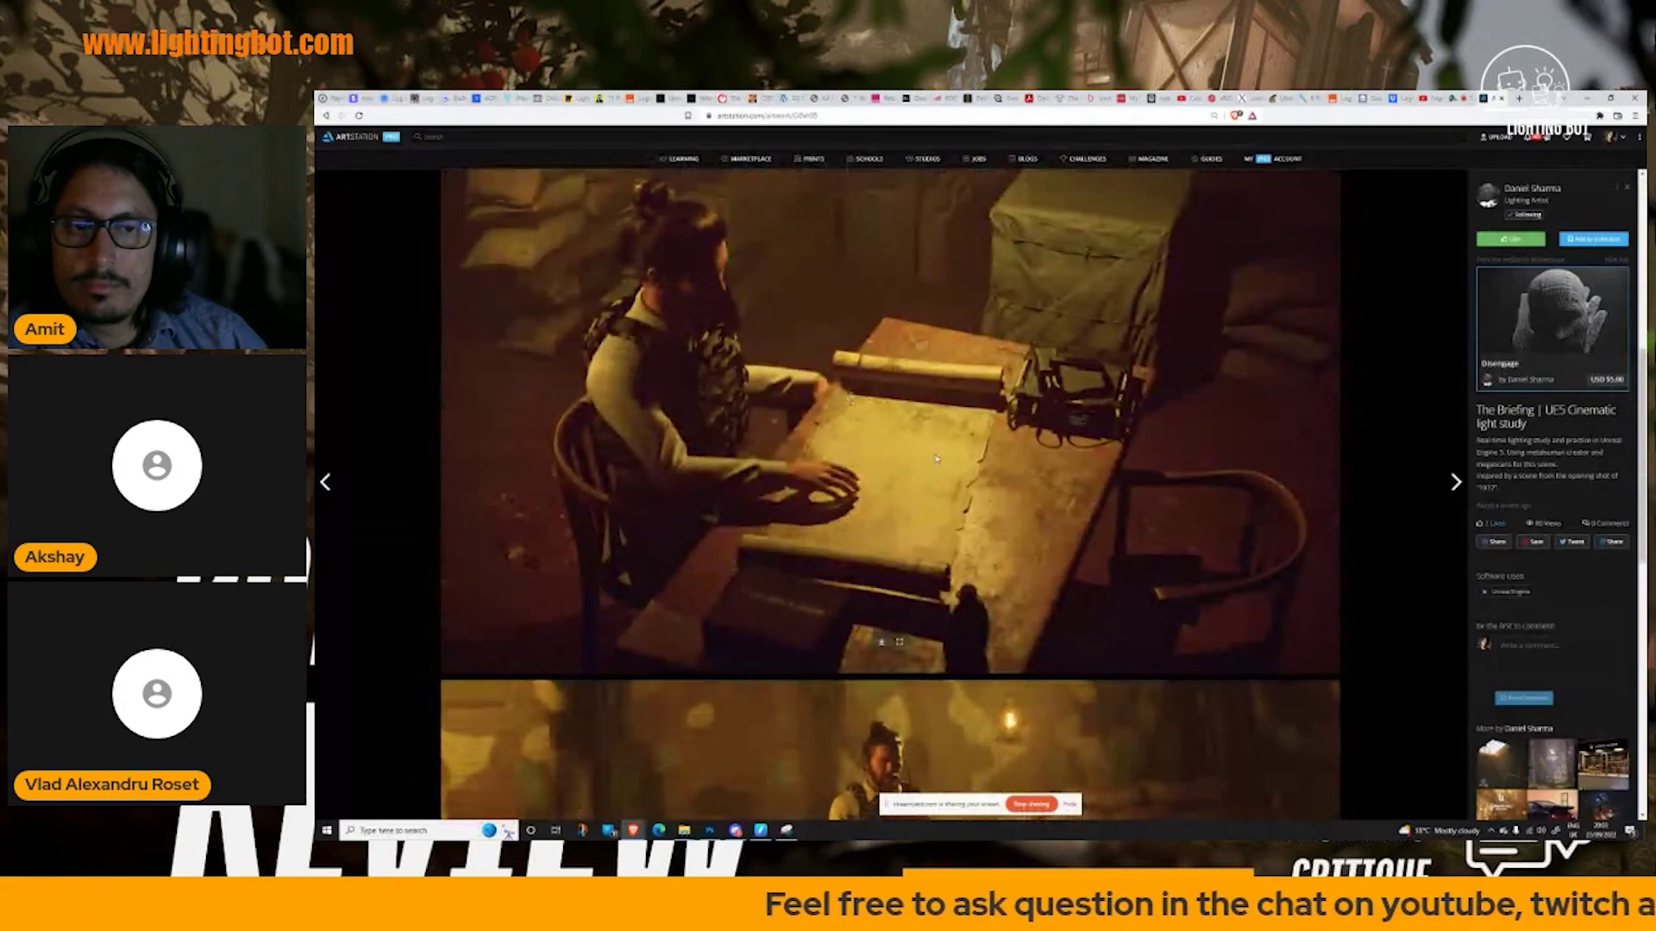
pyautogui.scroll(-5, 935, 457)
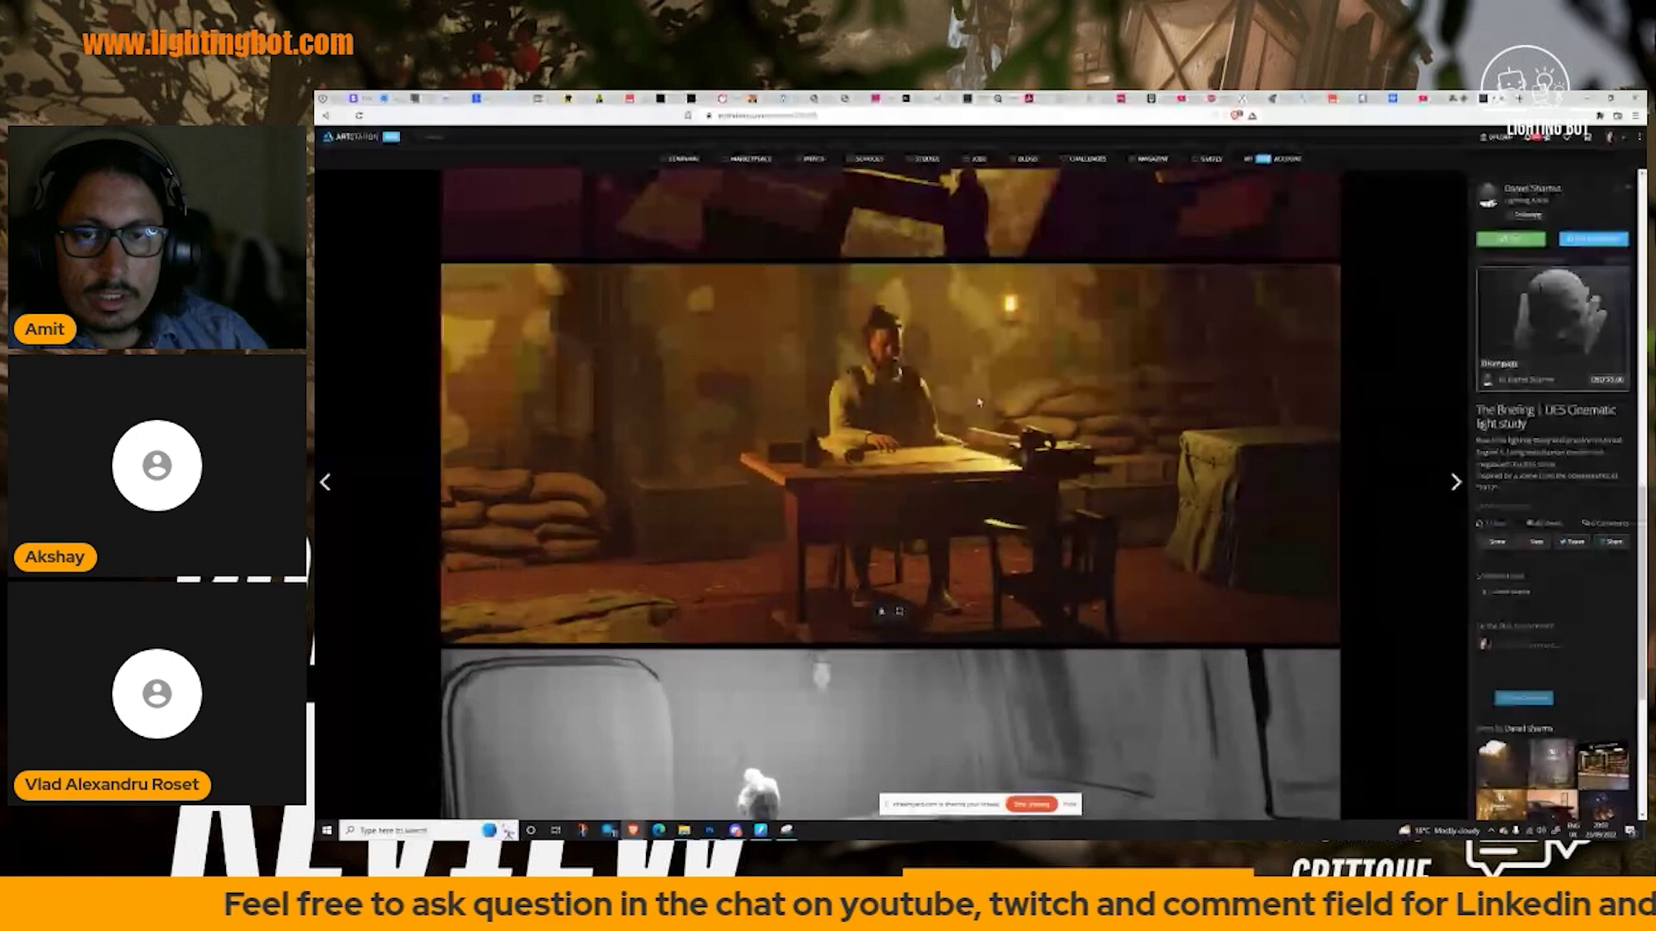
# - Copy the desk-scene render and switch over to Photoshop
pyautogui.rightClick(949, 390)
pyautogui.press('Escape')
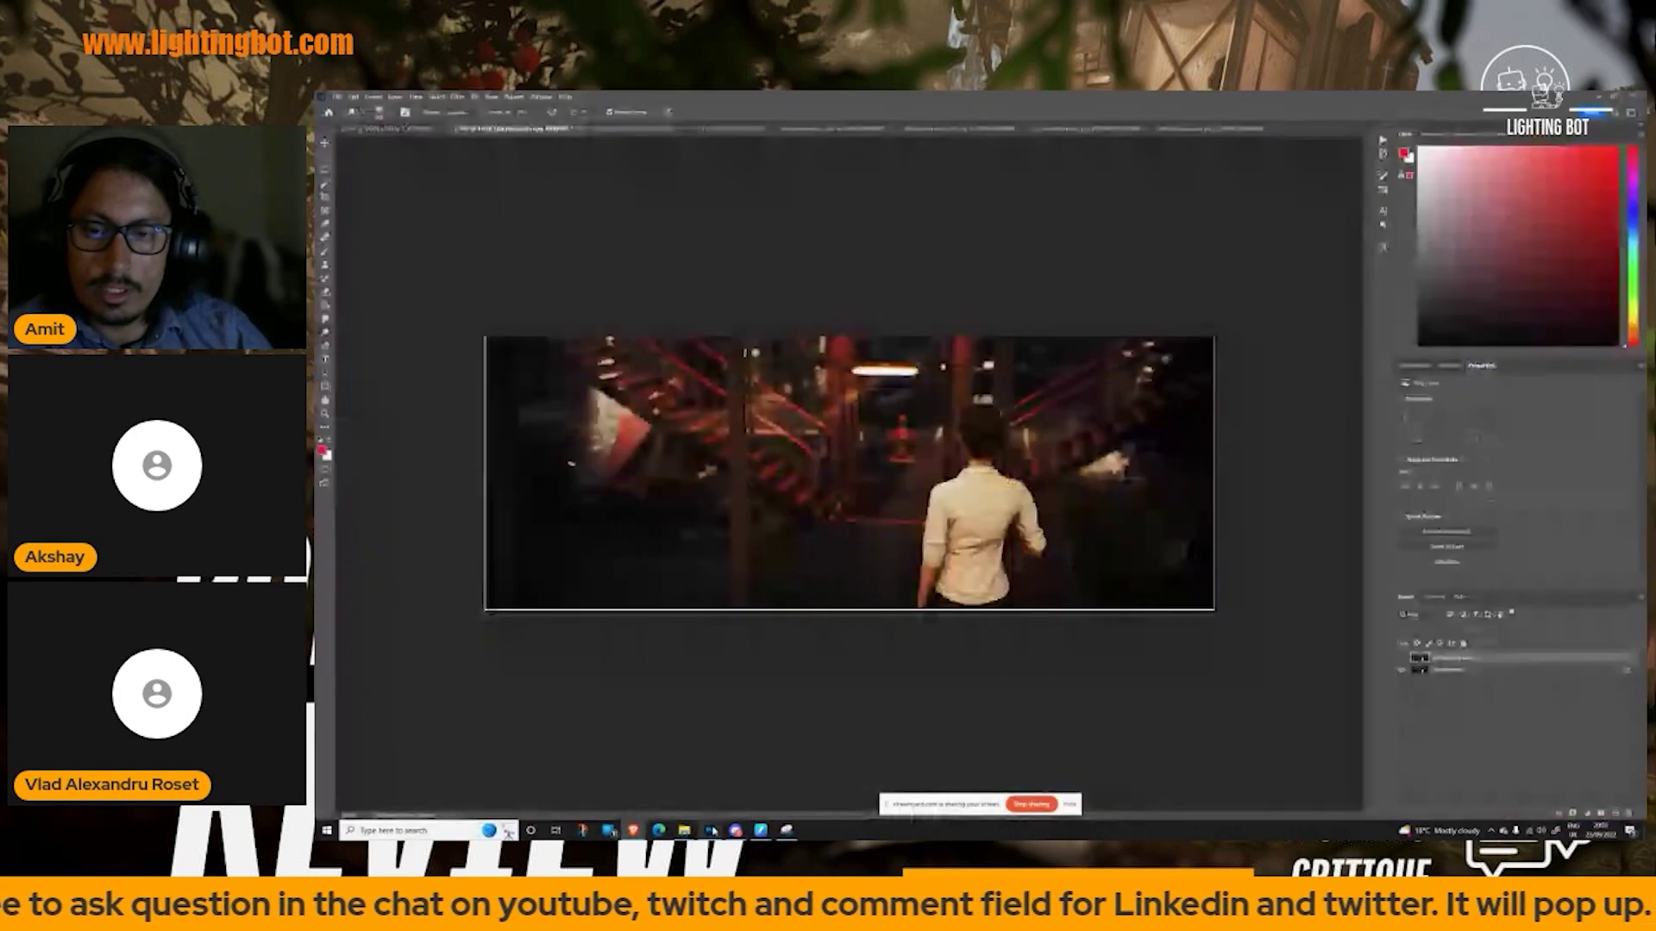
pyautogui.click(709, 830)
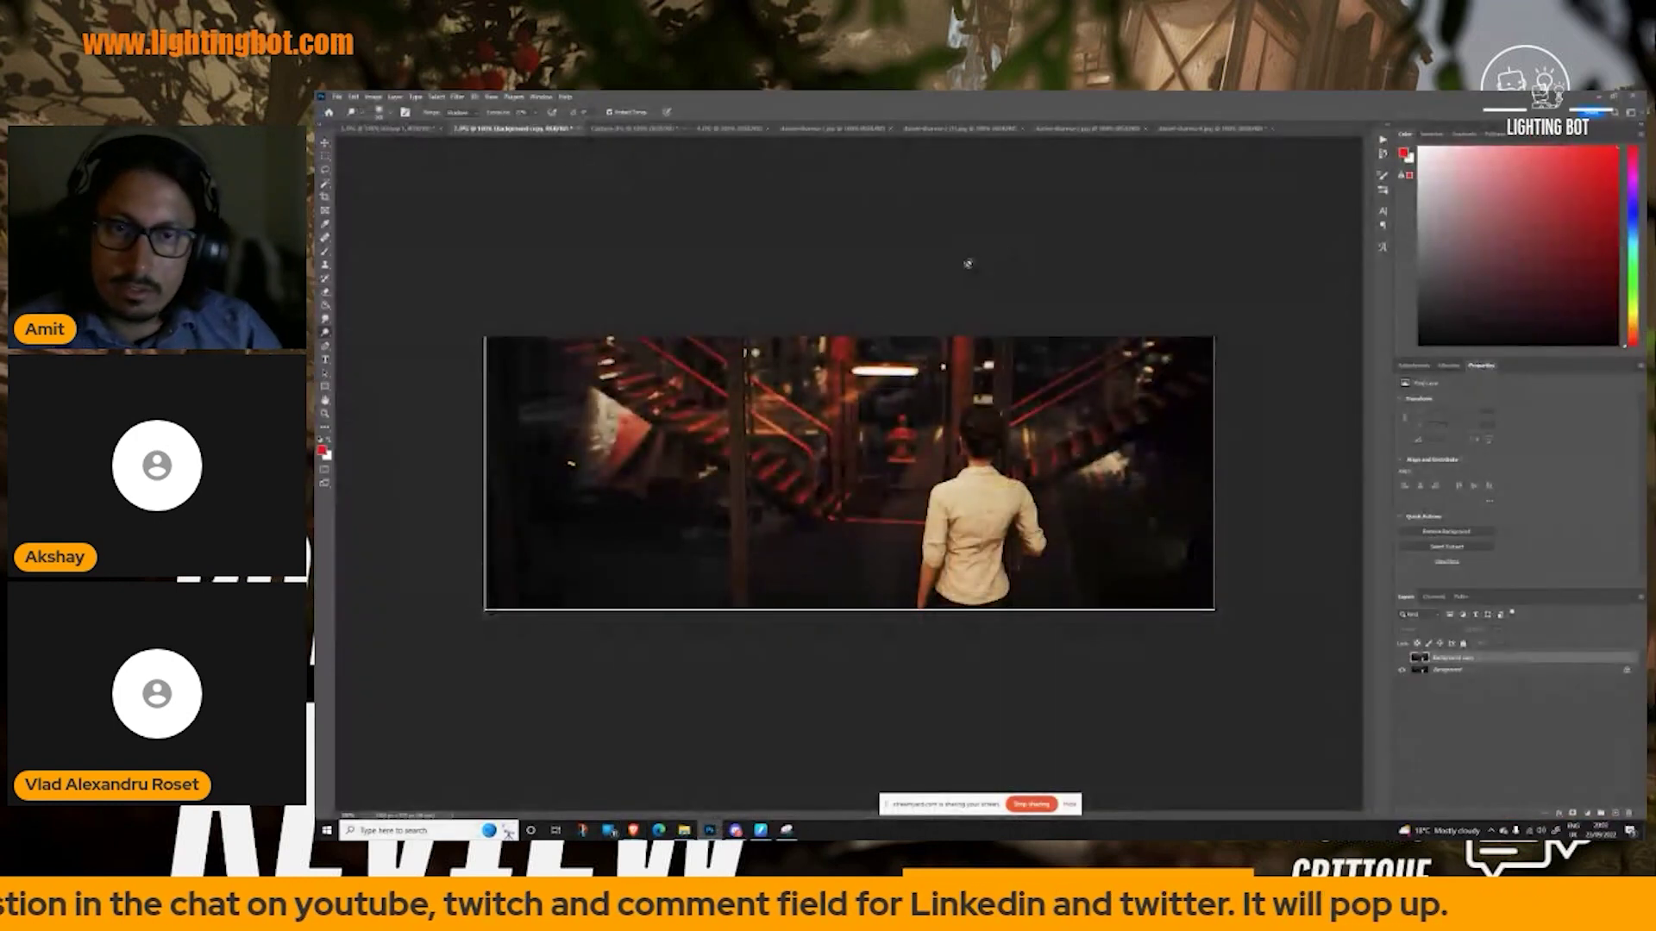
# - Paste the desk render into a new default document and duplicate its layer
pyautogui.hotkey('ctrl', 'v')
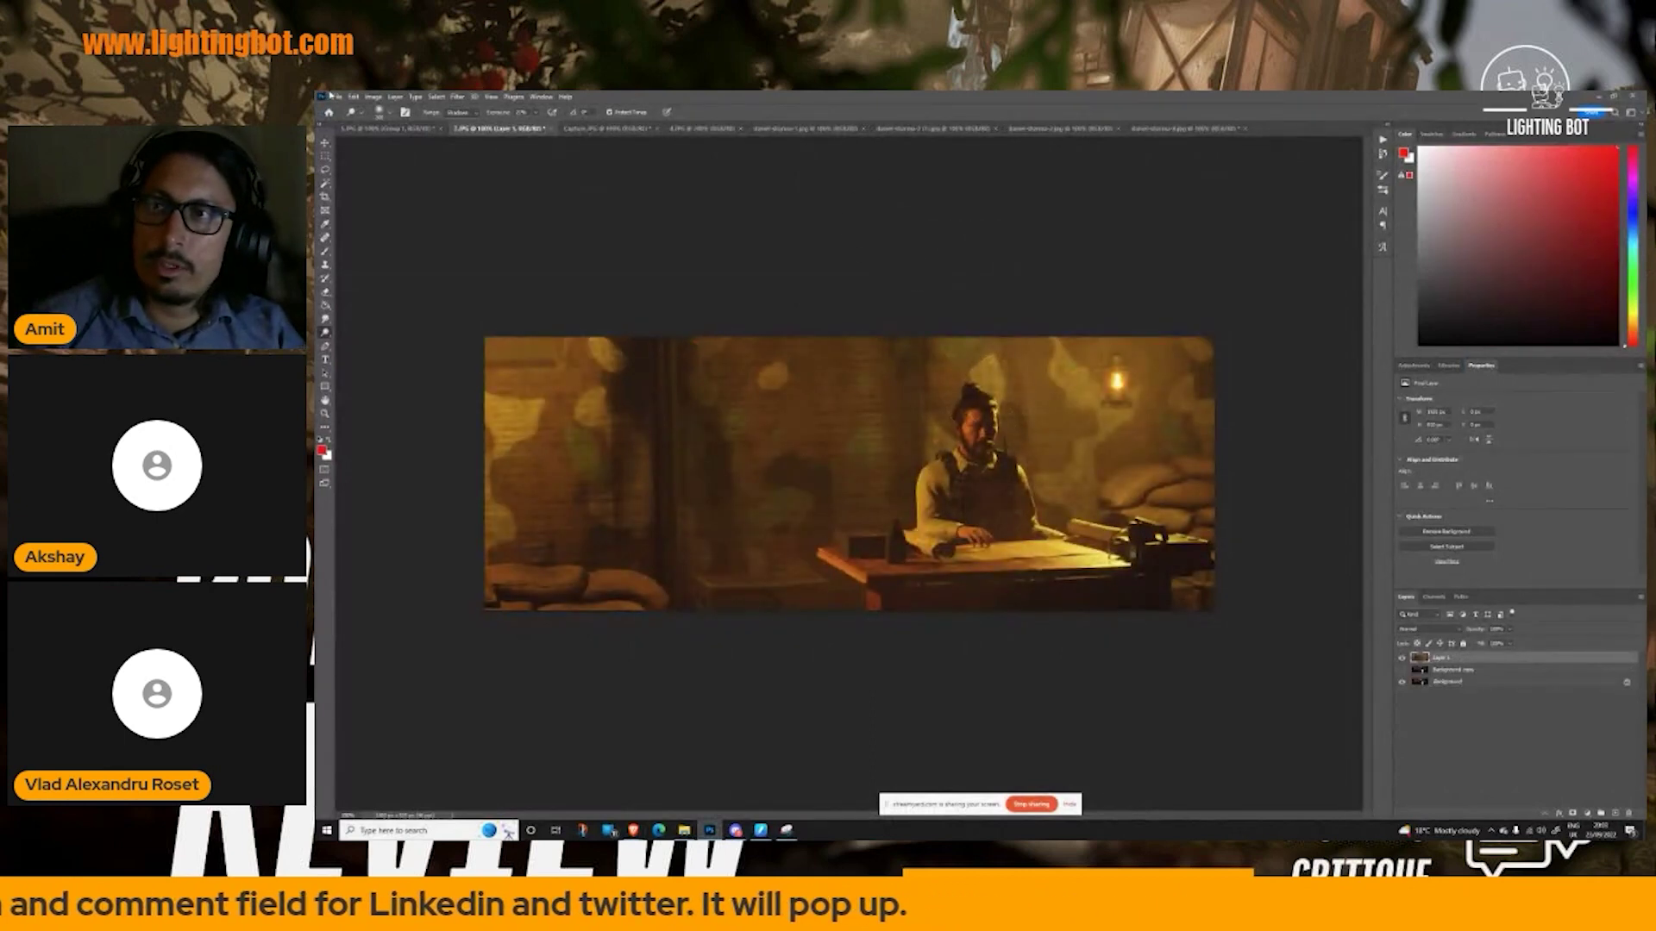
pyautogui.click(335, 97)
pyautogui.click(347, 107)
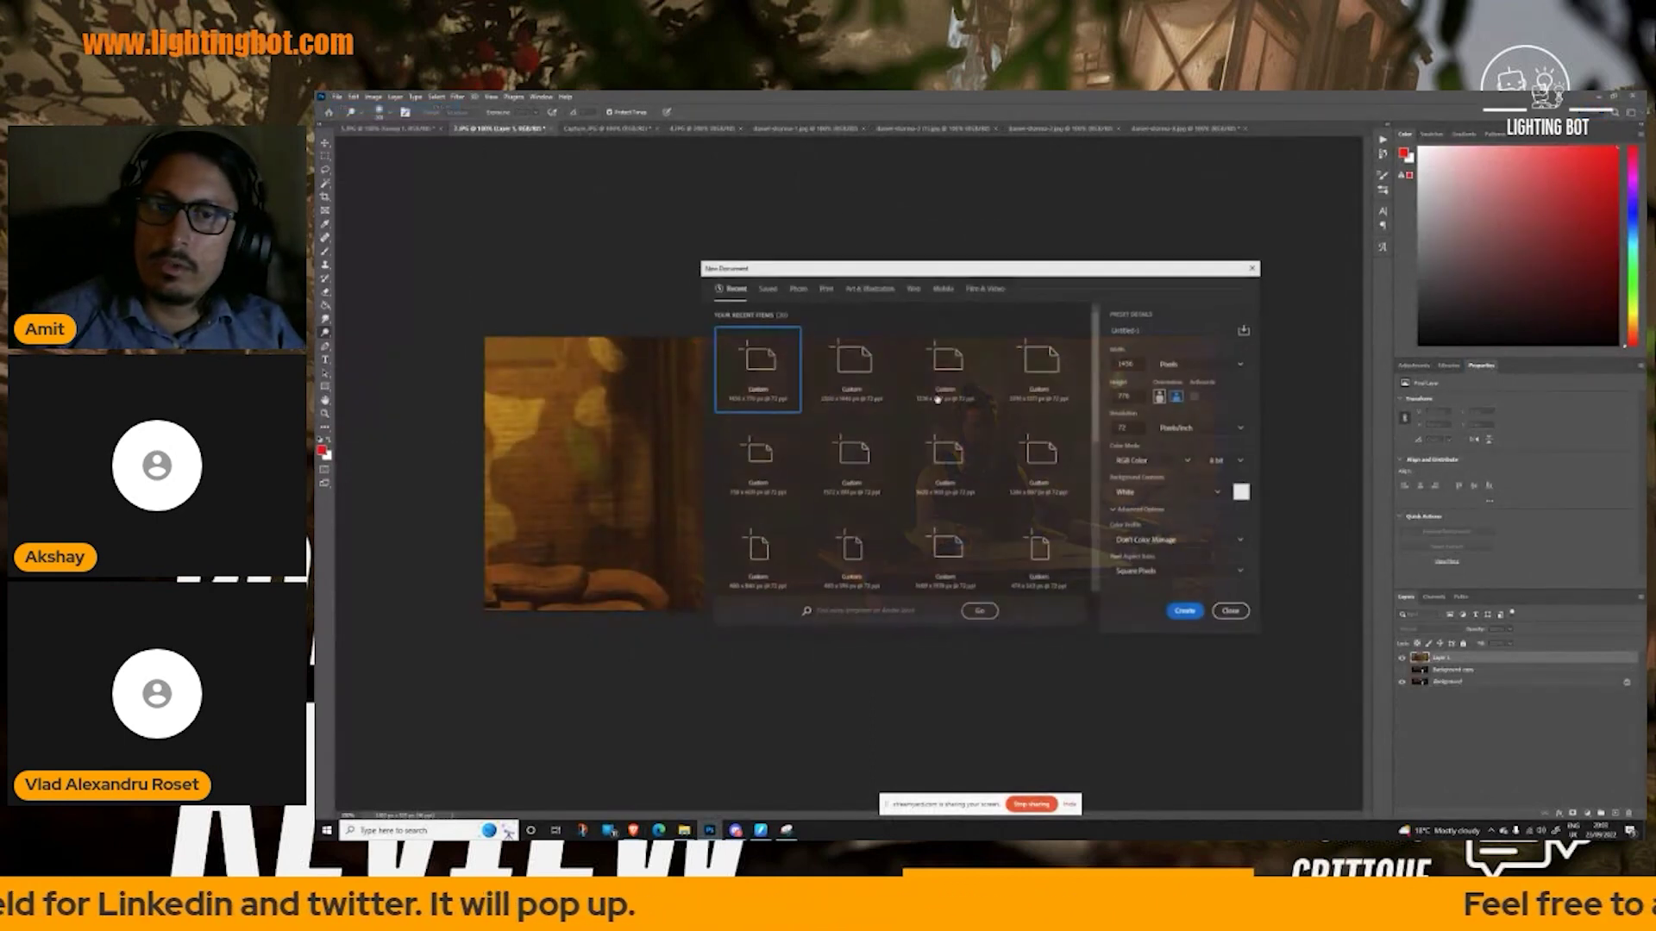
pyautogui.click(1184, 611)
pyautogui.hotkey('ctrl', 'v')
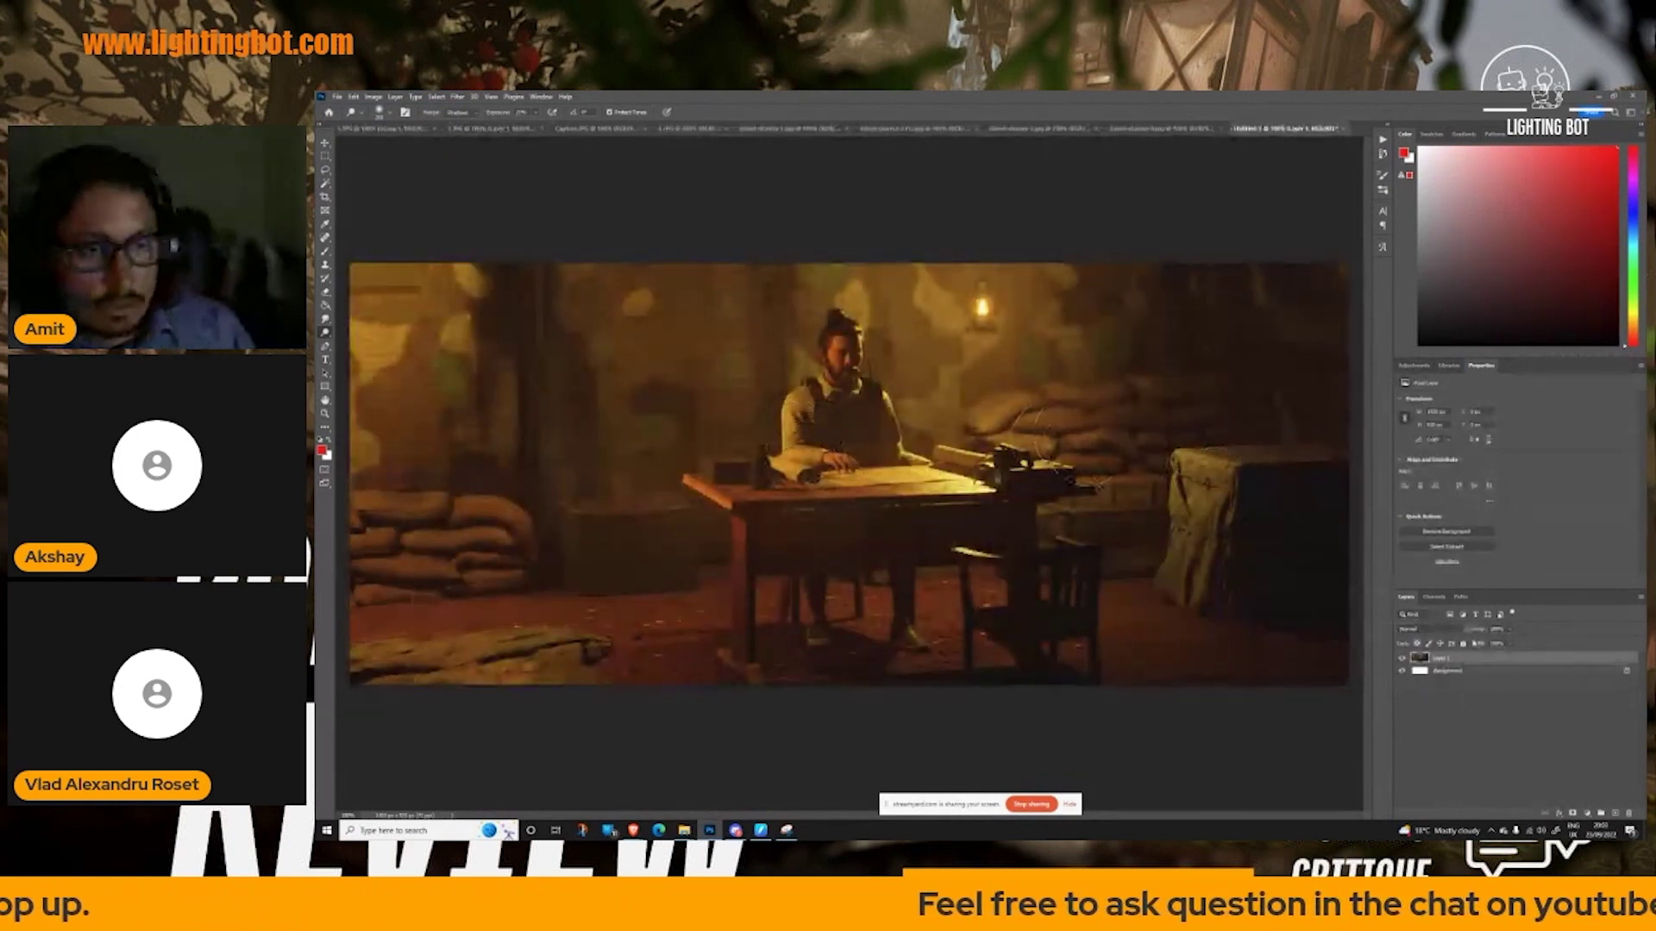
pyautogui.moveTo(1479, 658); pyautogui.dragTo(1615, 813)
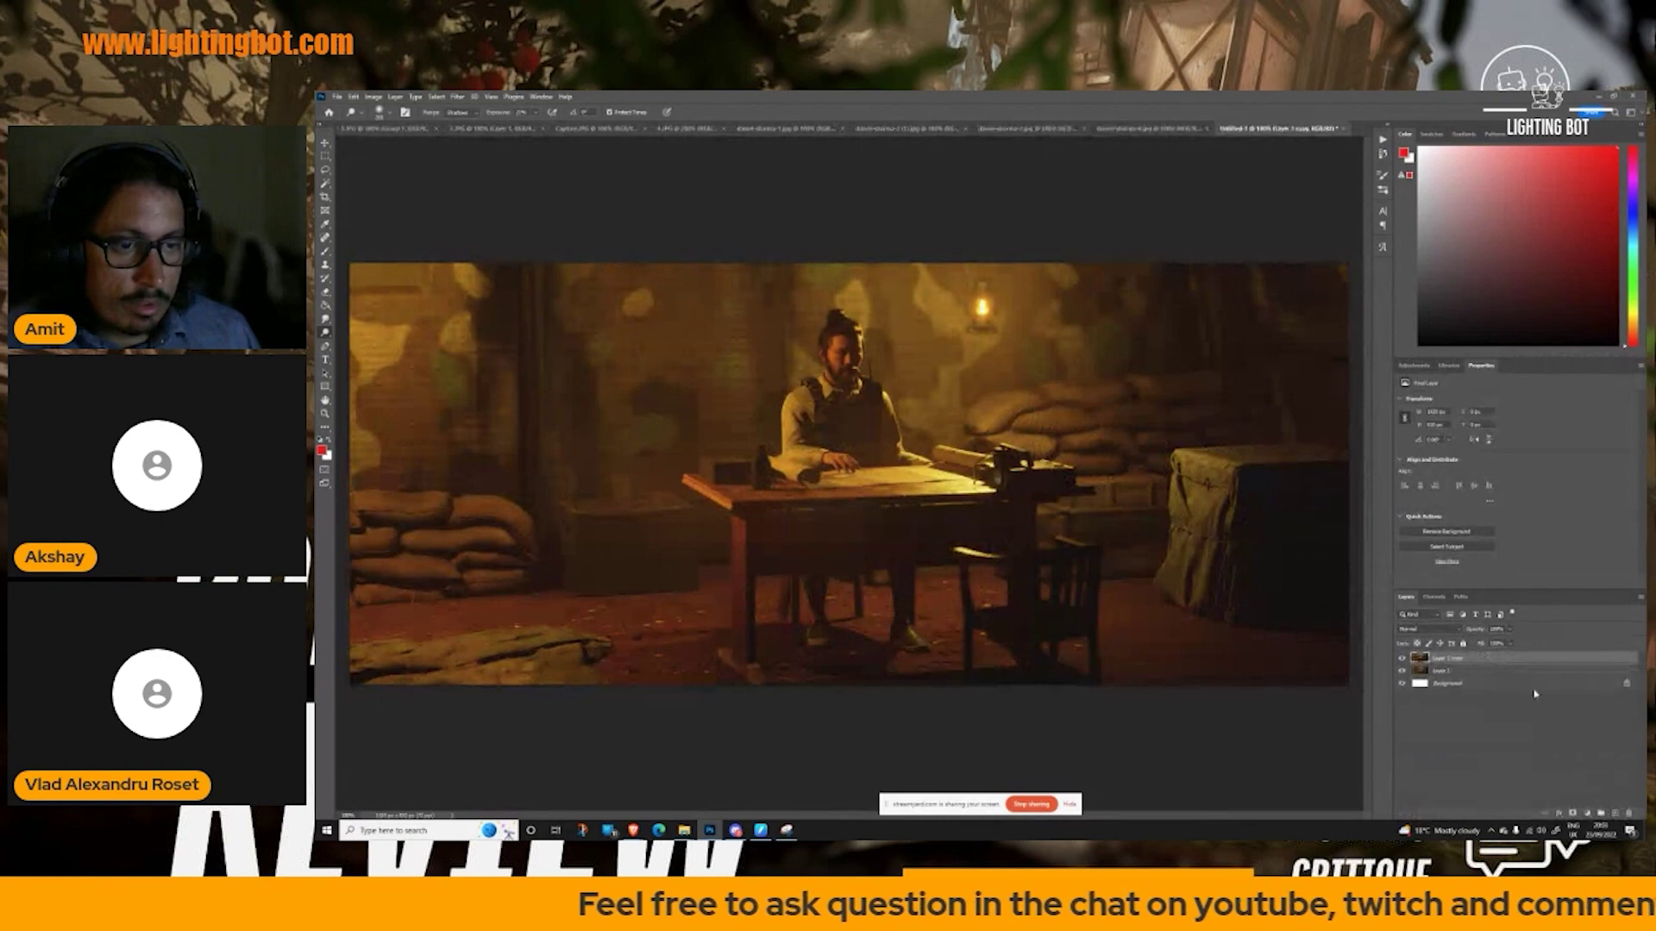
# - Select the Burn Tool with its range set to Highlights
pyautogui.click(325, 322)
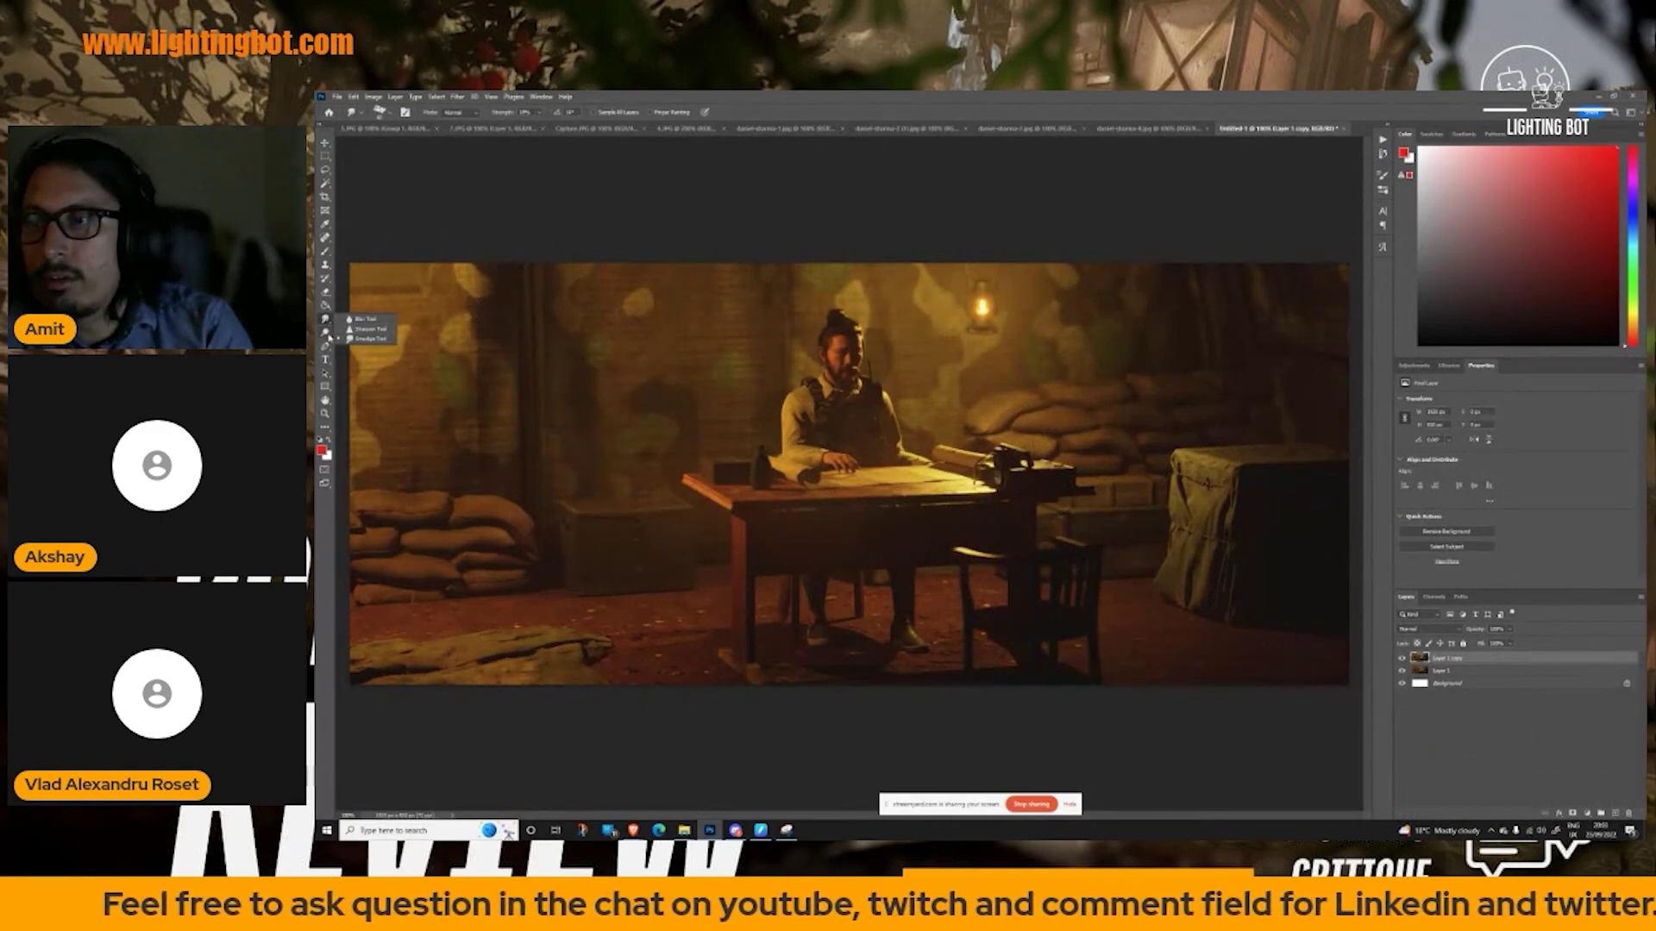
pyautogui.click(325, 332)
pyautogui.click(361, 342)
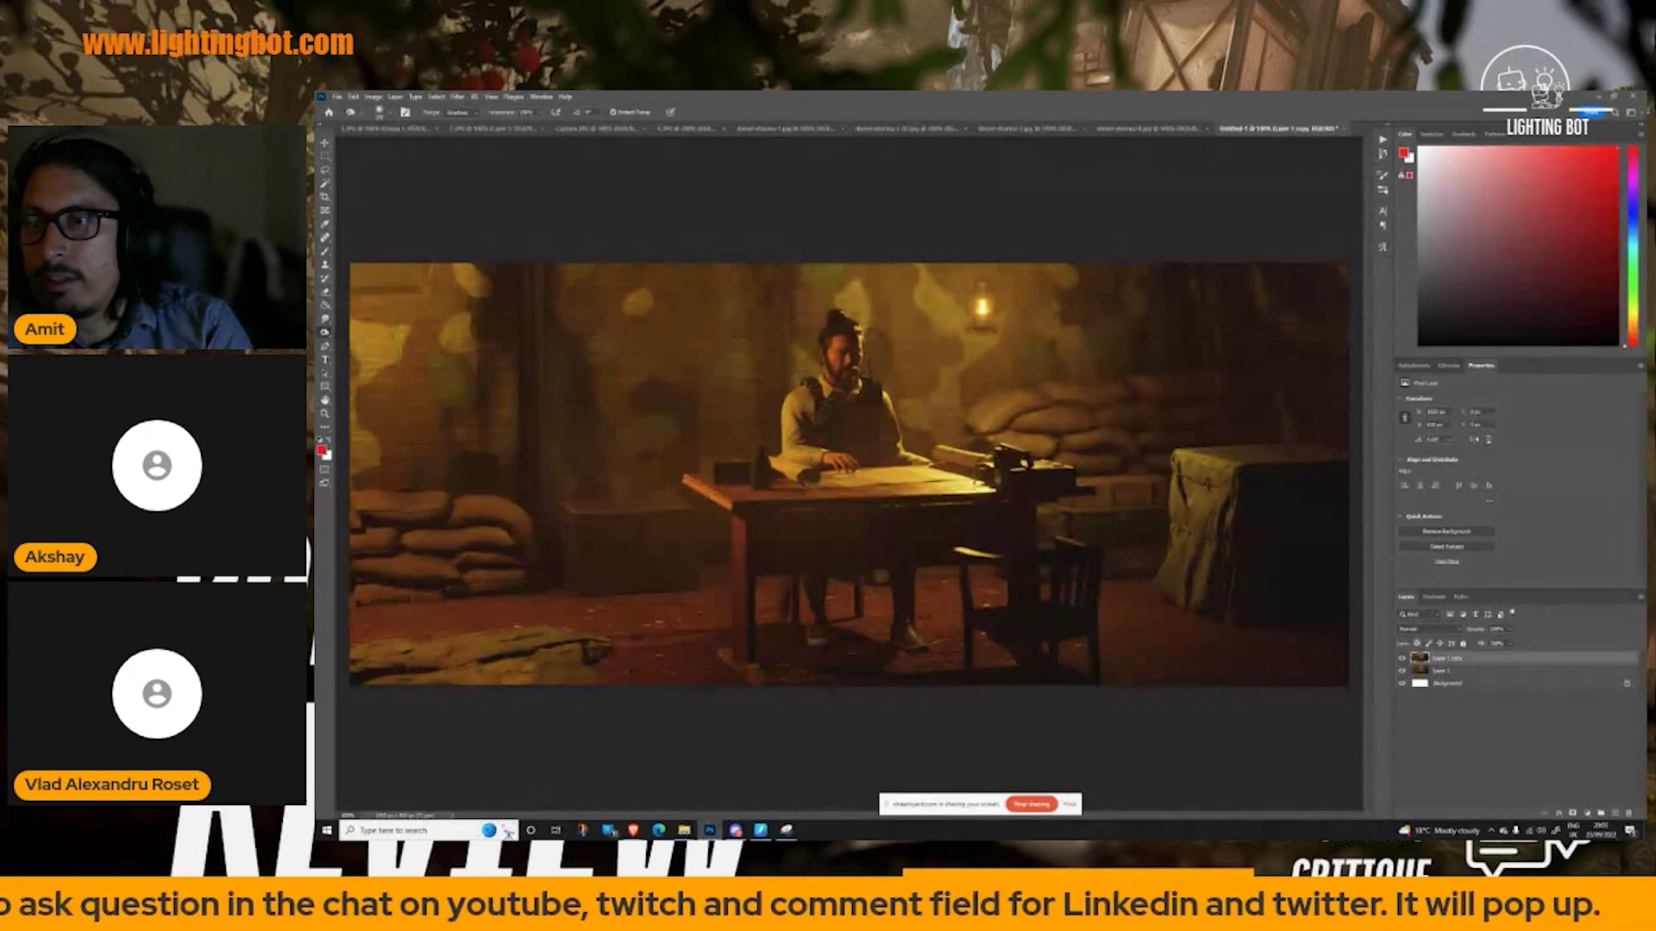
pyautogui.click(458, 112)
pyautogui.click(466, 138)
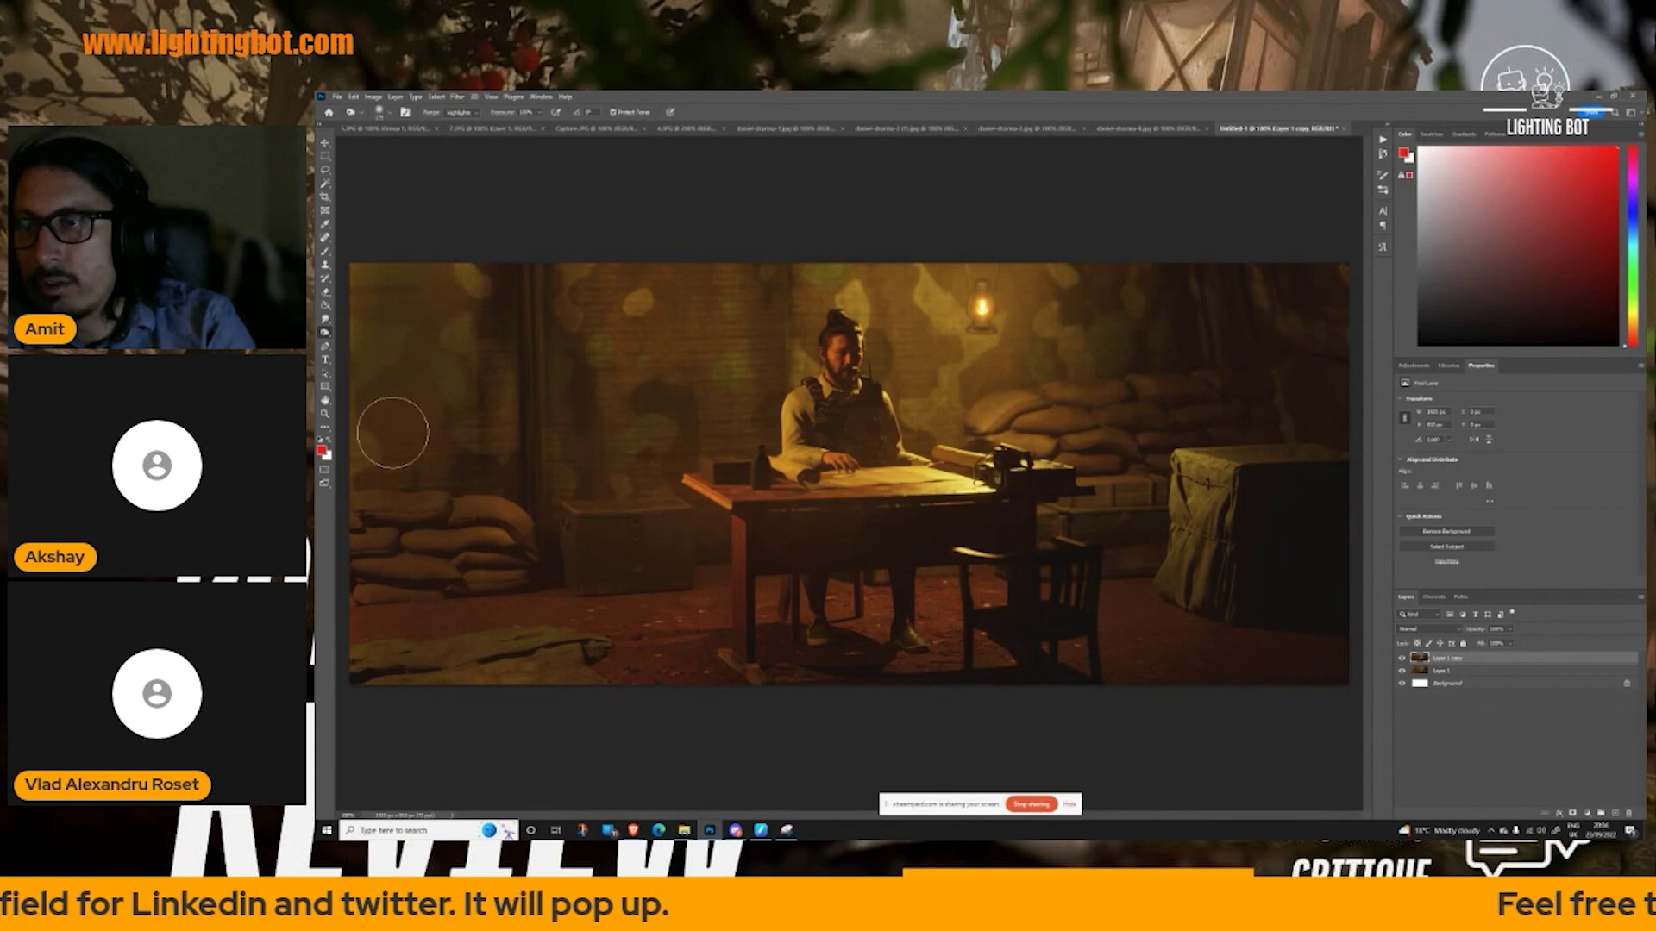
# - Burn the left sandbags and floor edge with the range set to Midtones
pyautogui.click(473, 111)
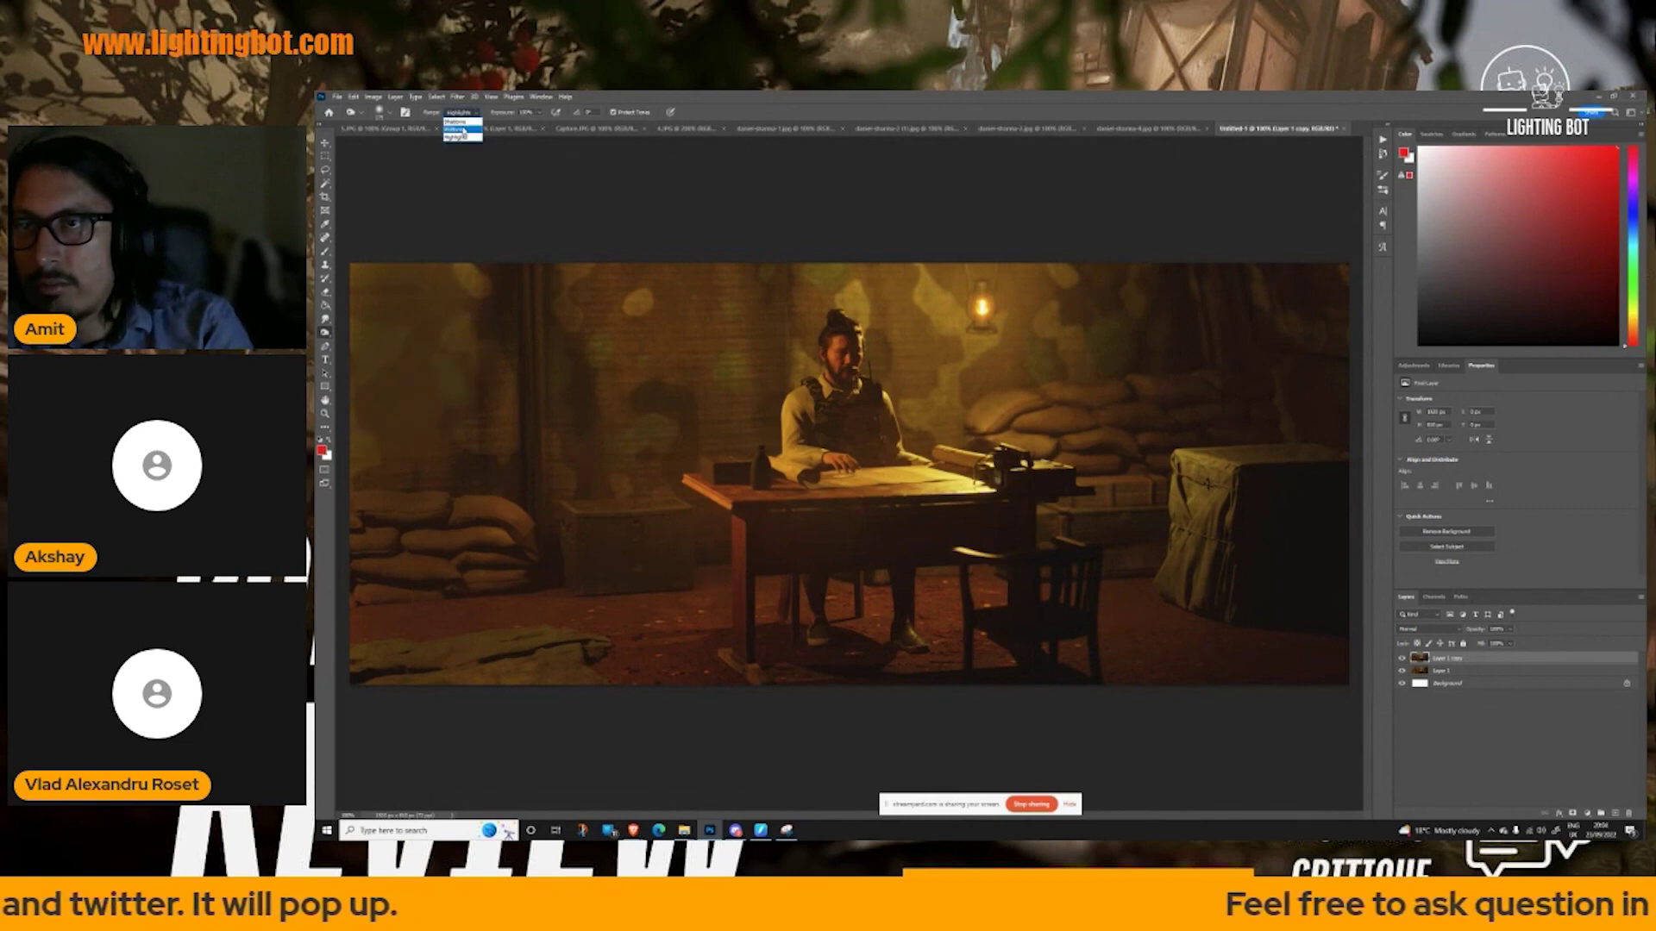
pyautogui.click(462, 130)
pyautogui.moveTo(358, 319)
pyautogui.mouseDown()
pyautogui.moveTo(364, 440)
pyautogui.moveTo(414, 614)
pyautogui.moveTo(385, 676)
pyautogui.moveTo(362, 390)
pyautogui.moveTo(529, 340)
pyautogui.moveTo(543, 636)
pyautogui.moveTo(580, 669)
pyautogui.moveTo(559, 301)
pyautogui.mouseUp()
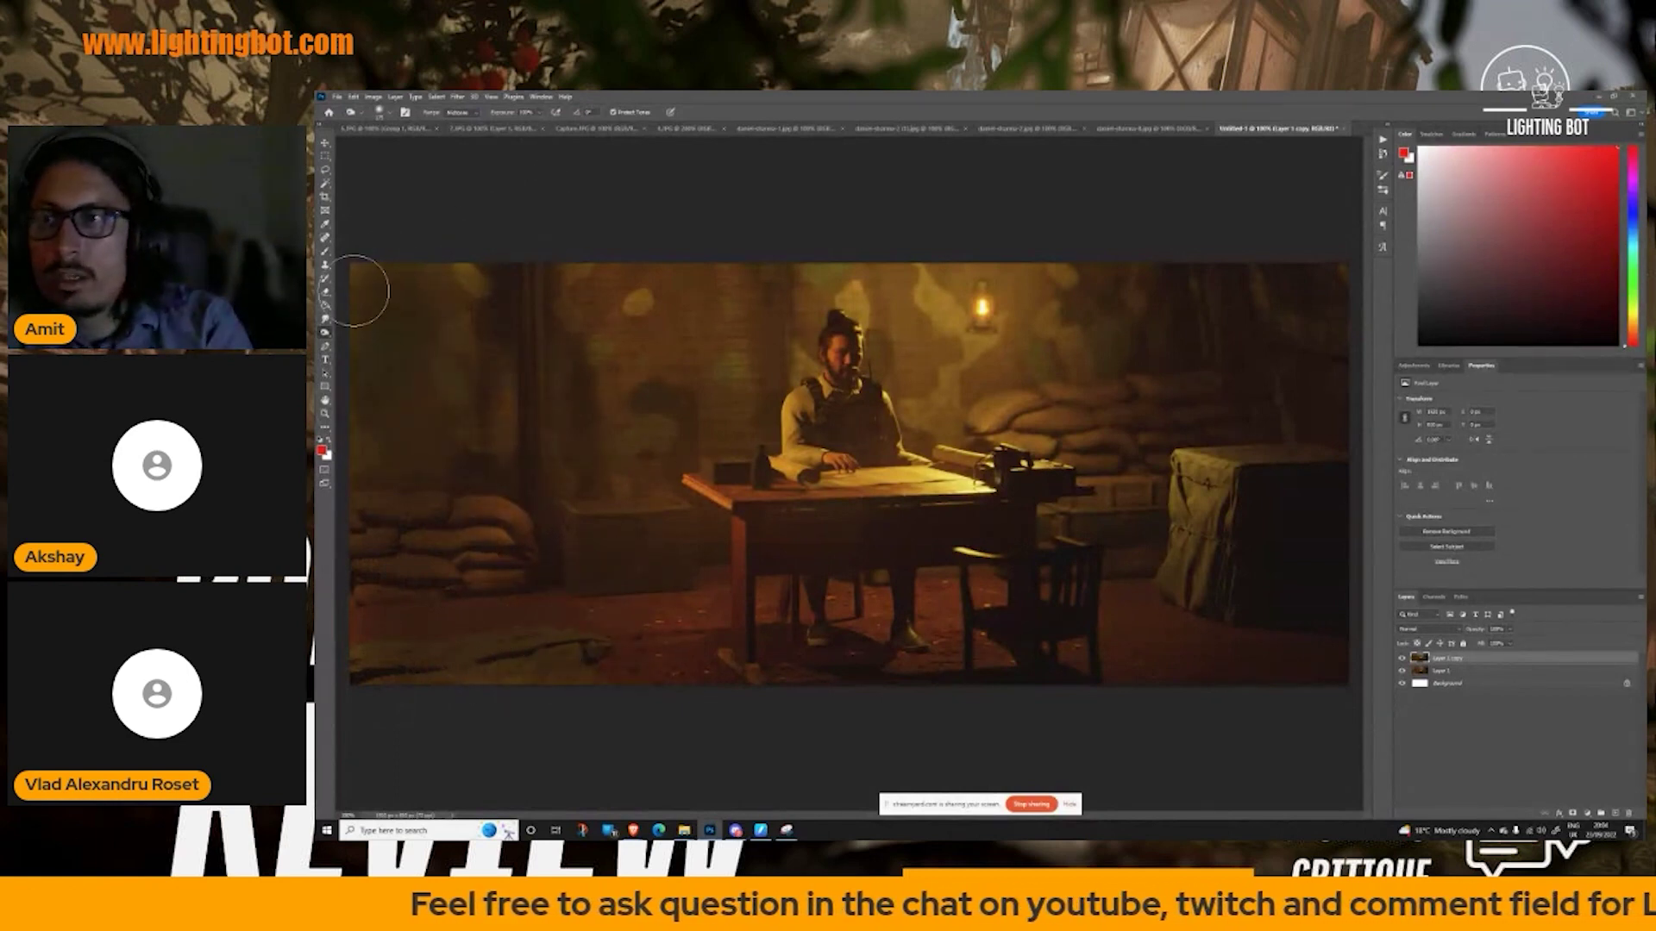
# - Dodge the man's face and chest on Midtones, then add a new layer for brush annotations
pyautogui.click(326, 335)
pyautogui.click(358, 333)
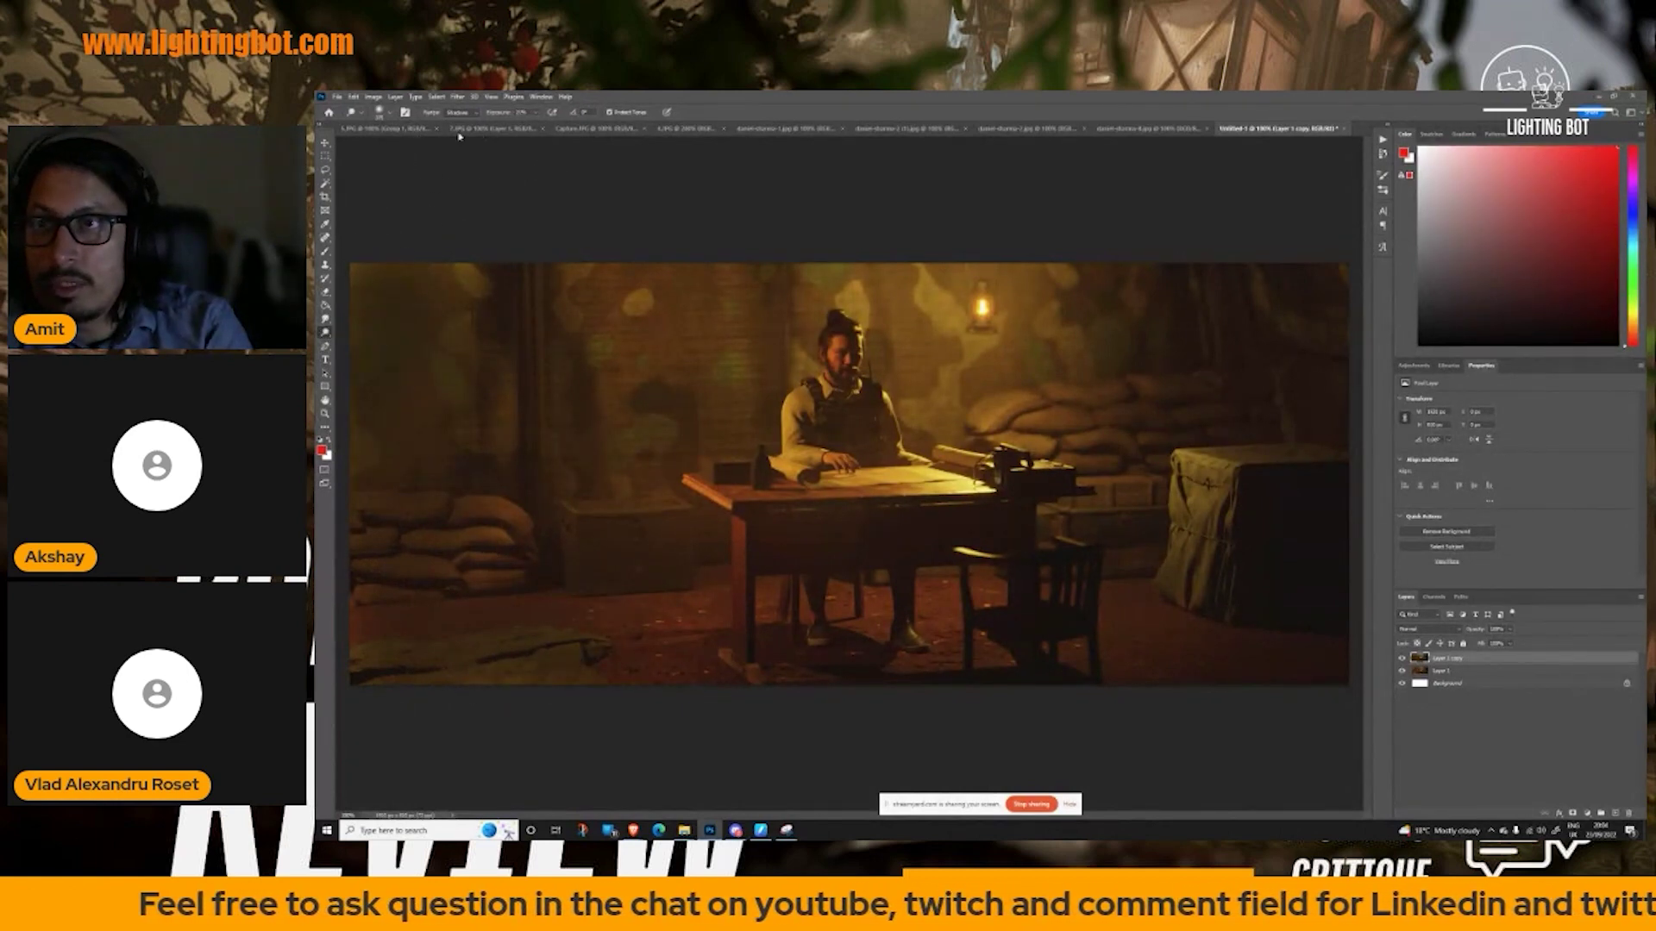
pyautogui.click(457, 123)
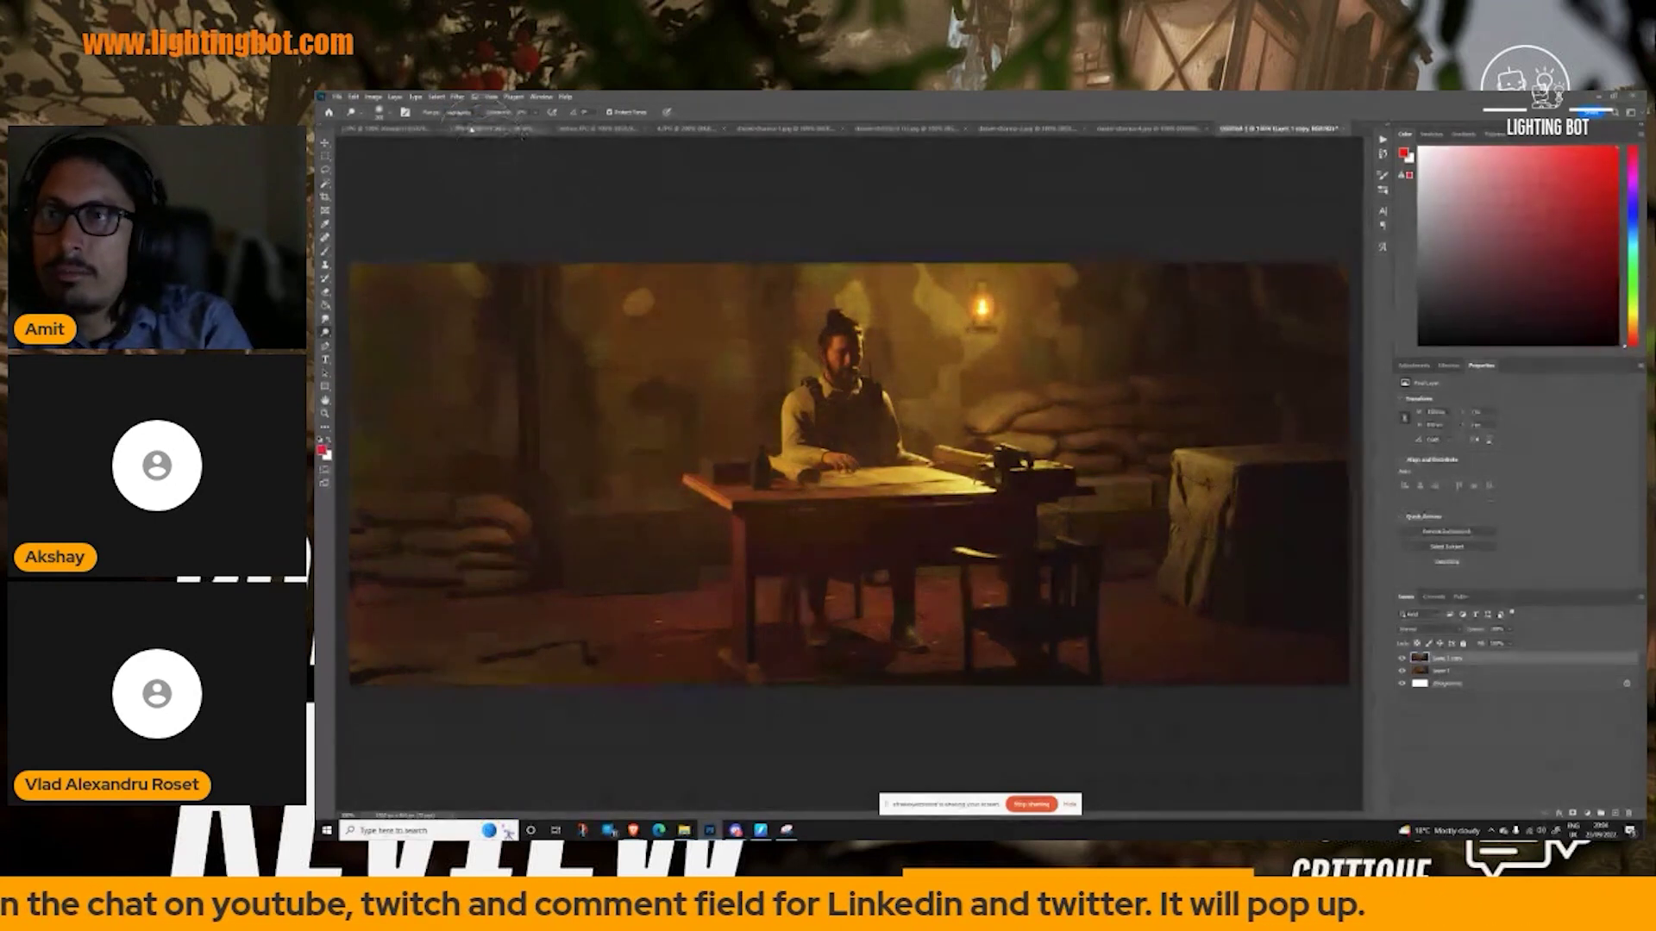
pyautogui.click(457, 112)
pyautogui.click(457, 127)
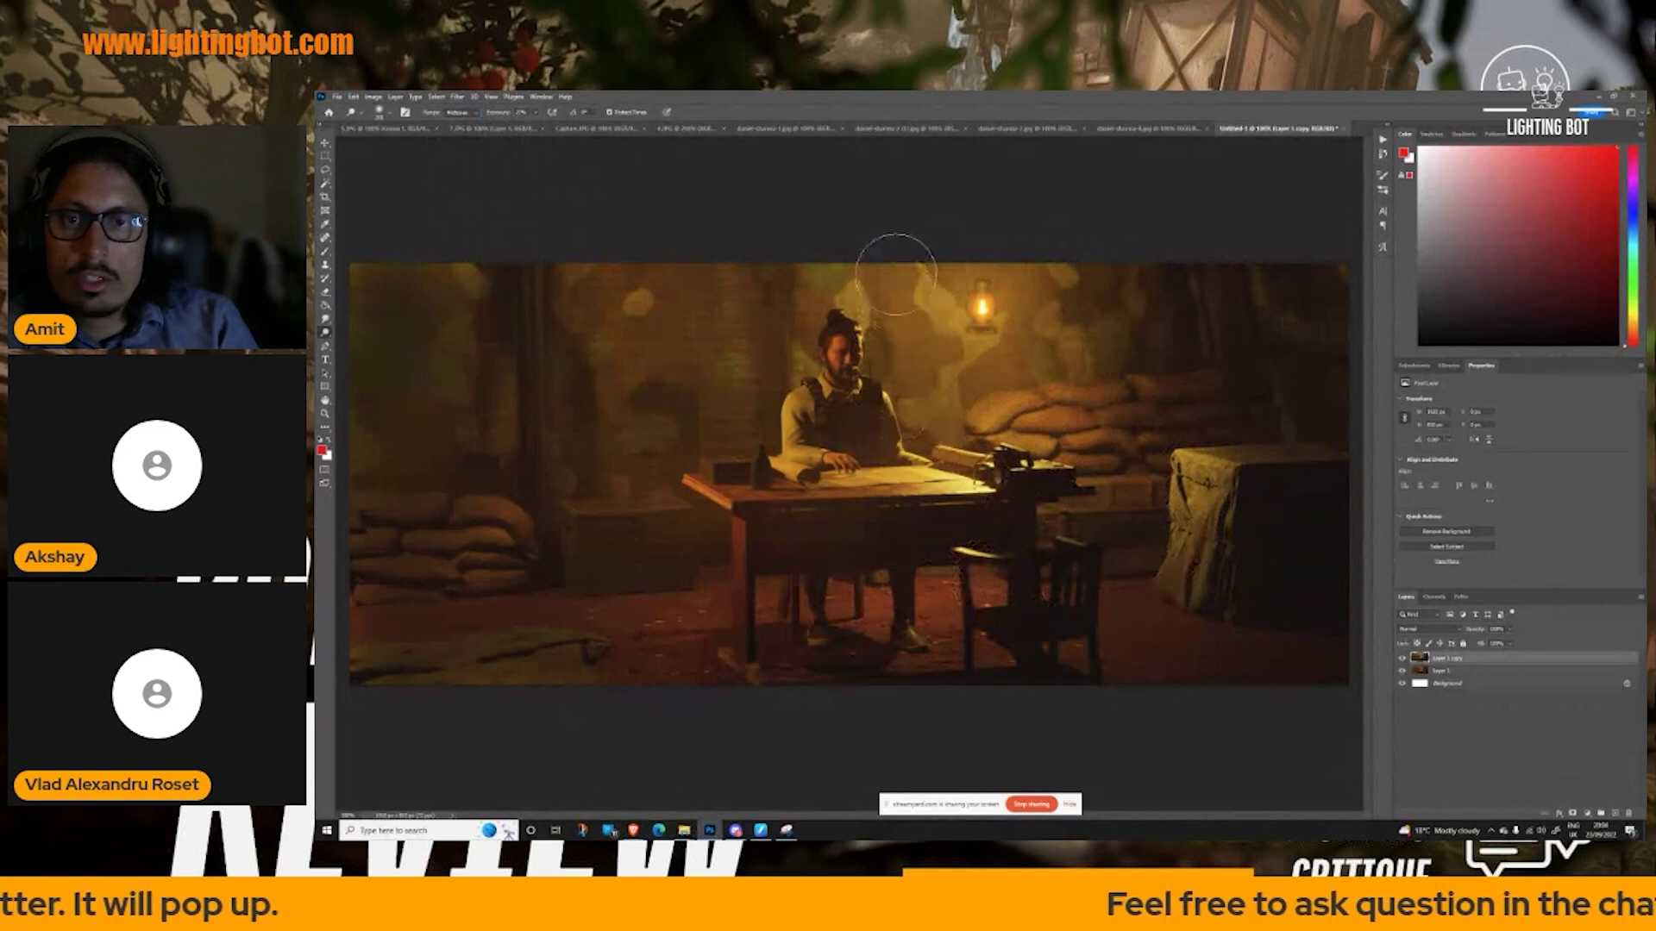
pyautogui.moveTo(836, 355)
pyautogui.mouseDown()
pyautogui.moveTo(843, 405)
pyautogui.moveTo(835, 371)
pyautogui.moveTo(849, 384)
pyautogui.mouseUp()
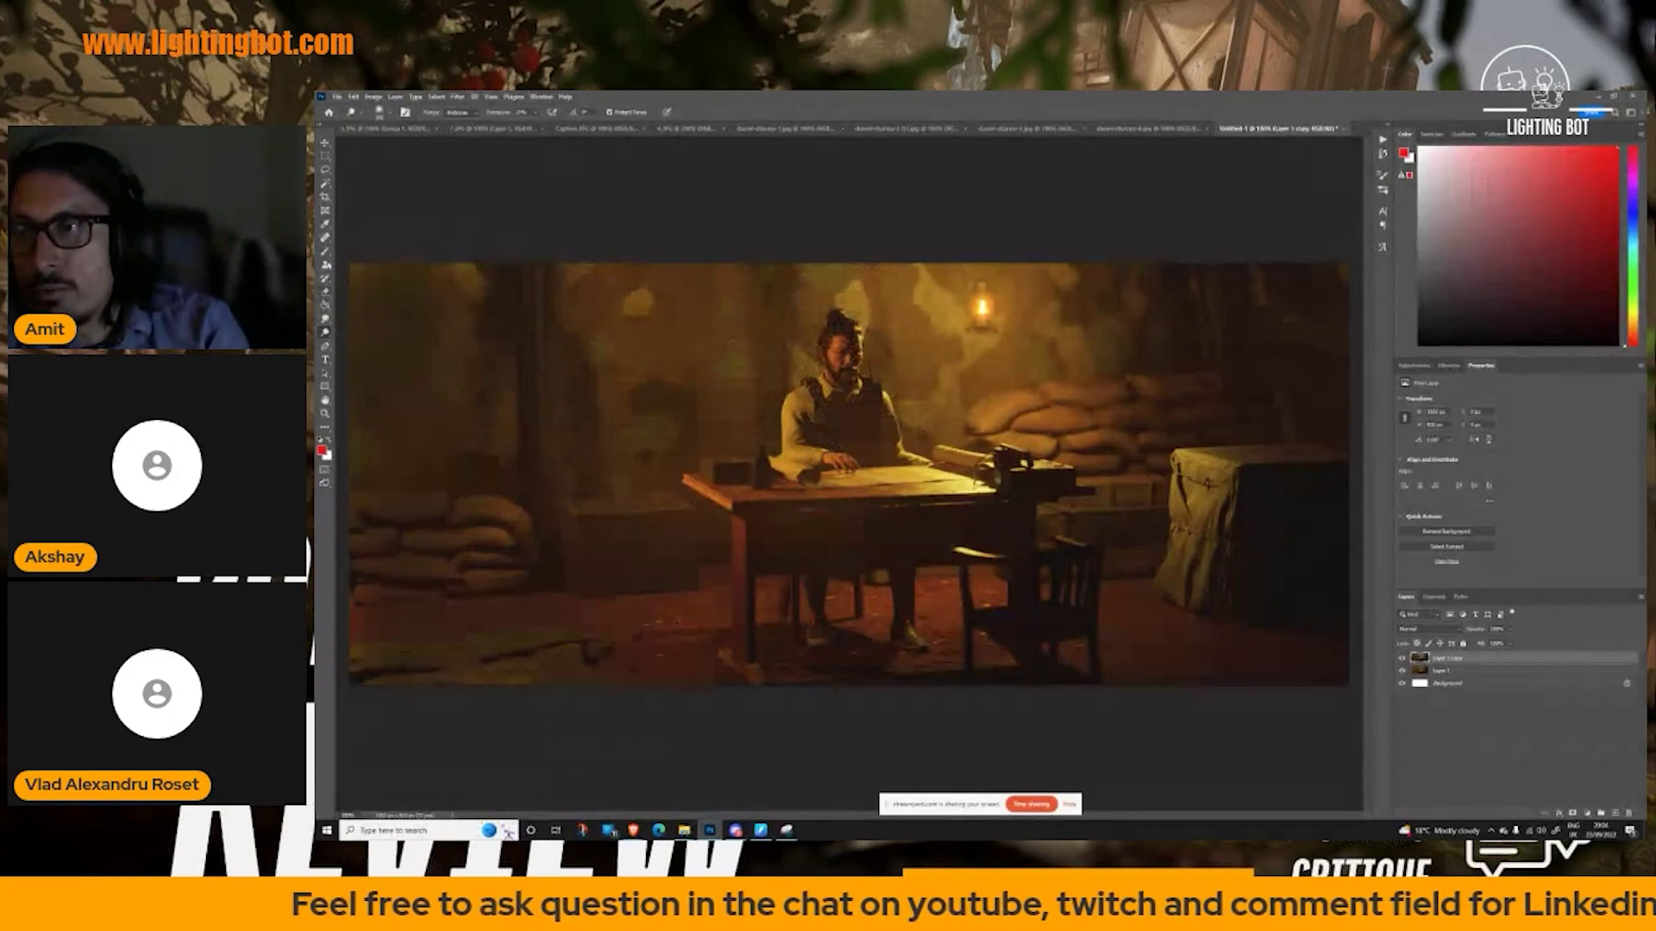
pyautogui.click(325, 251)
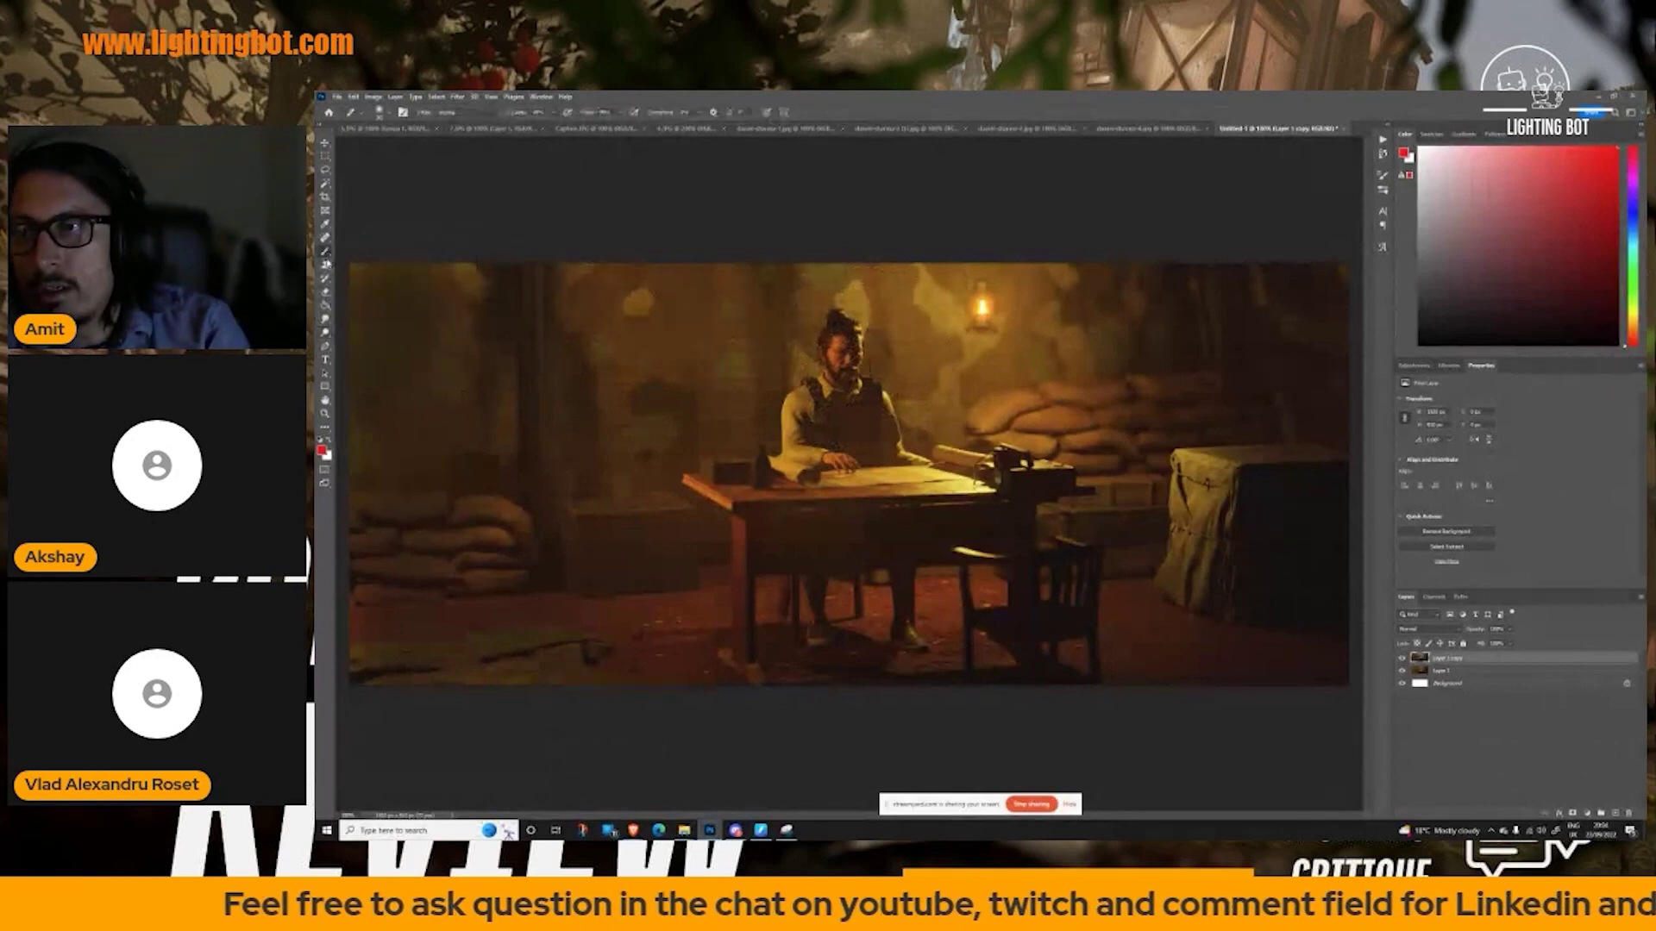
pyautogui.click(1600, 813)
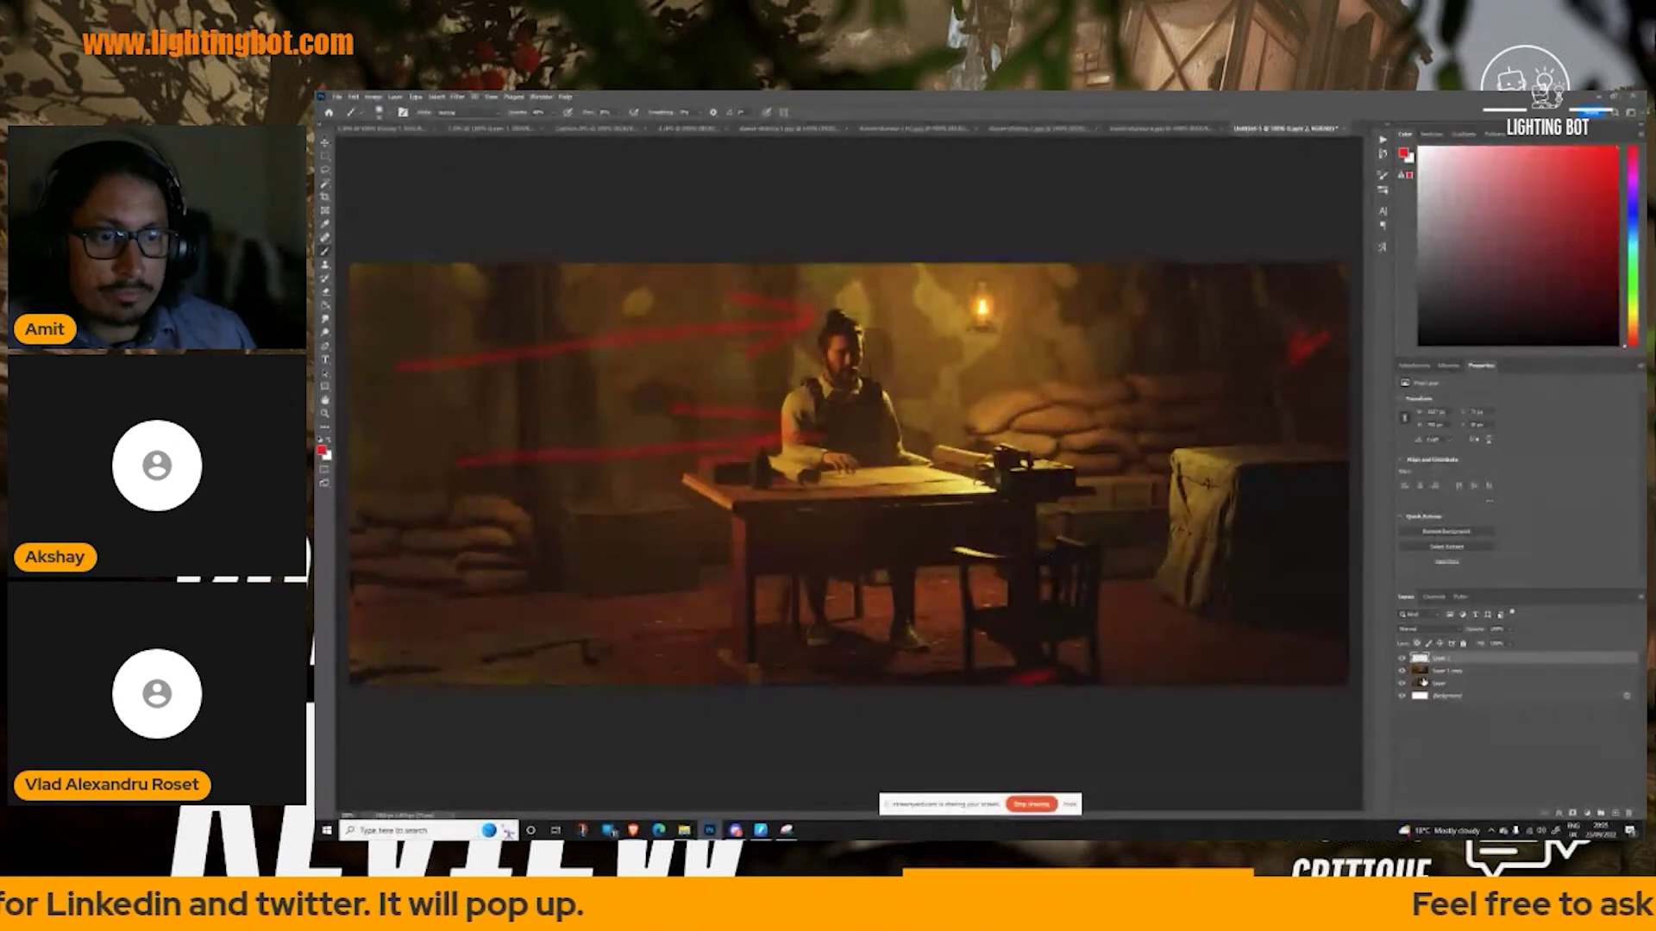
# - On Layer 1 copy, burn the man's head and face and the lower-left floor and sandbags
pyautogui.click(1450, 673)
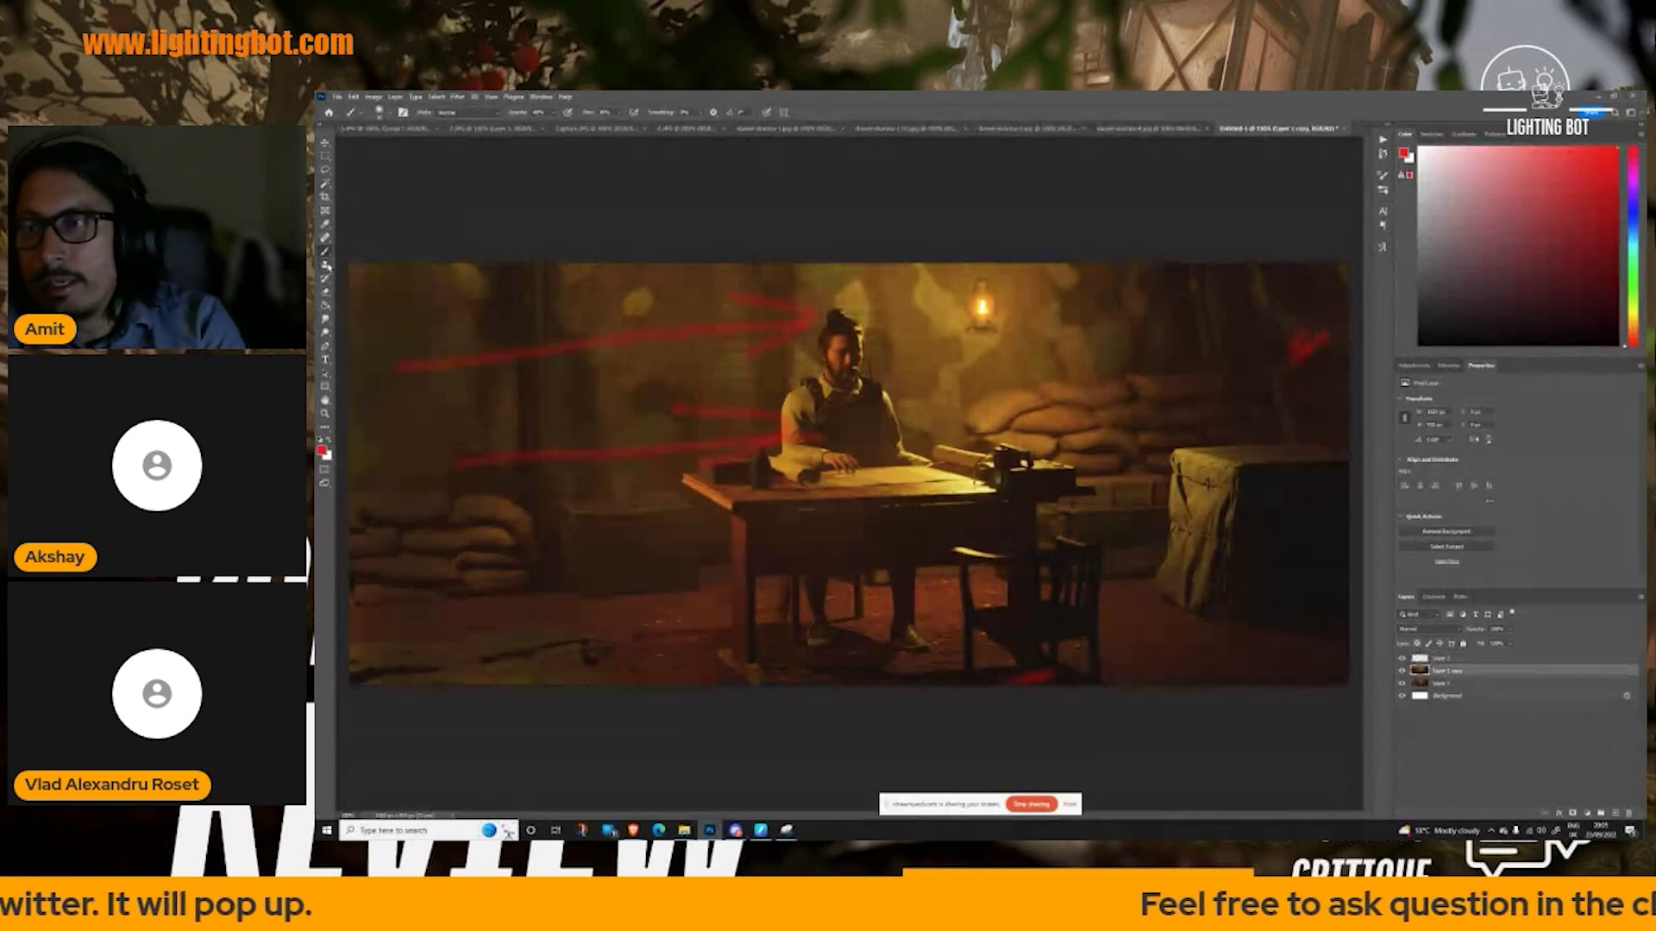
pyautogui.click(327, 320)
pyautogui.rightClick(326, 320)
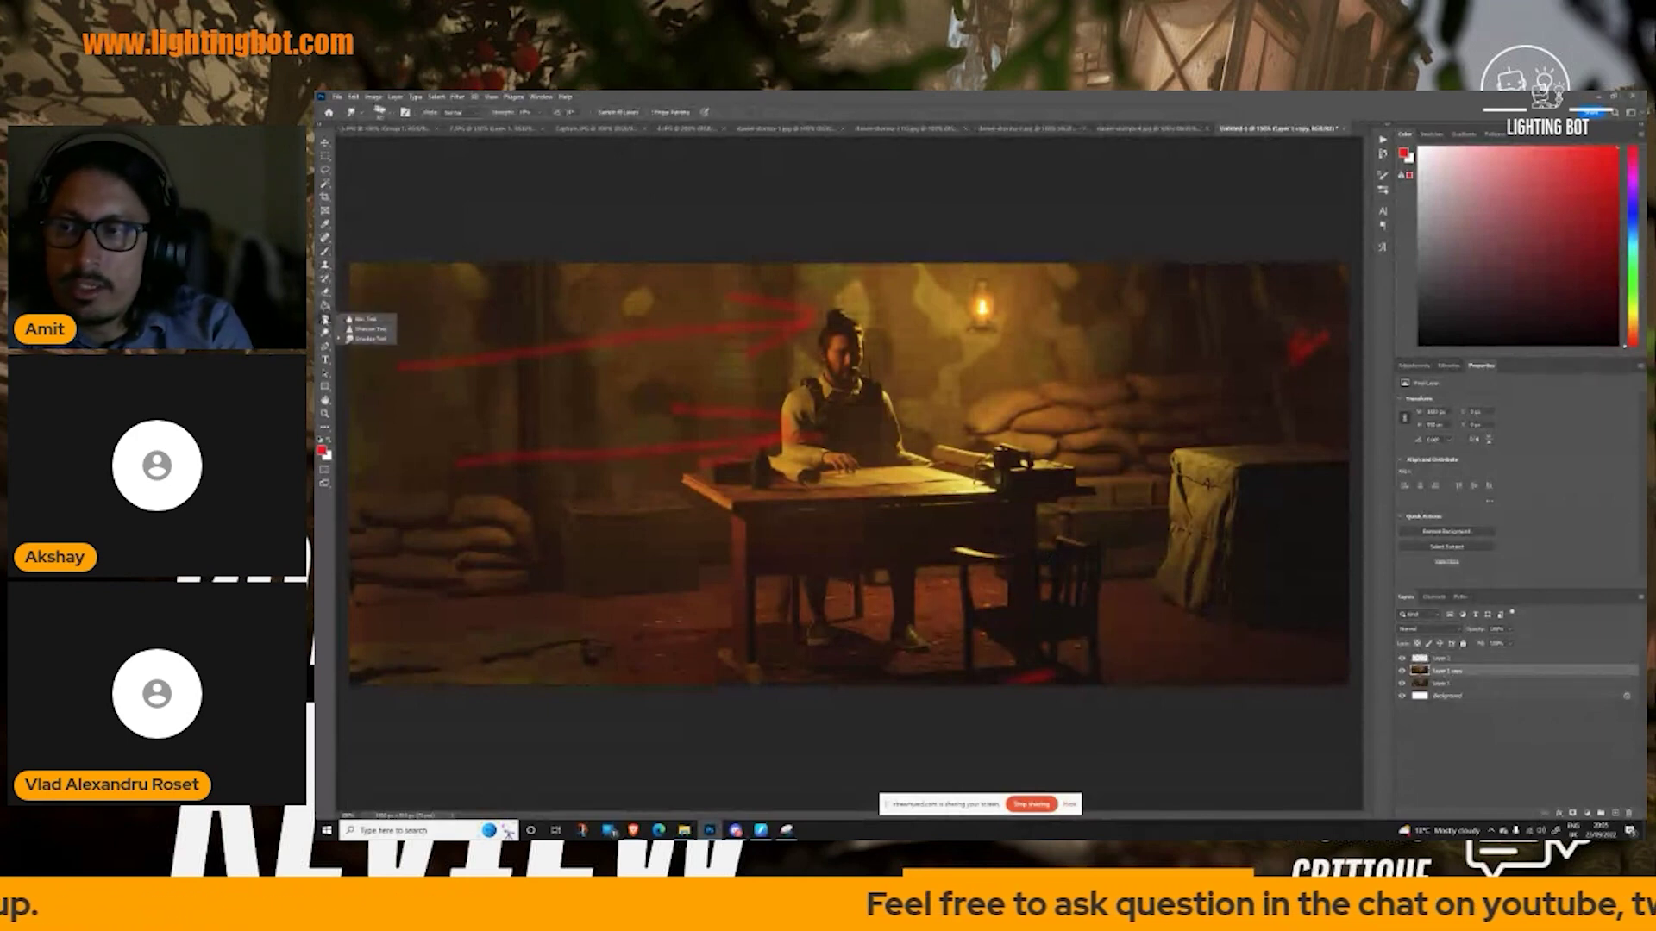
pyautogui.click(362, 319)
pyautogui.rightClick(327, 332)
pyautogui.click(367, 342)
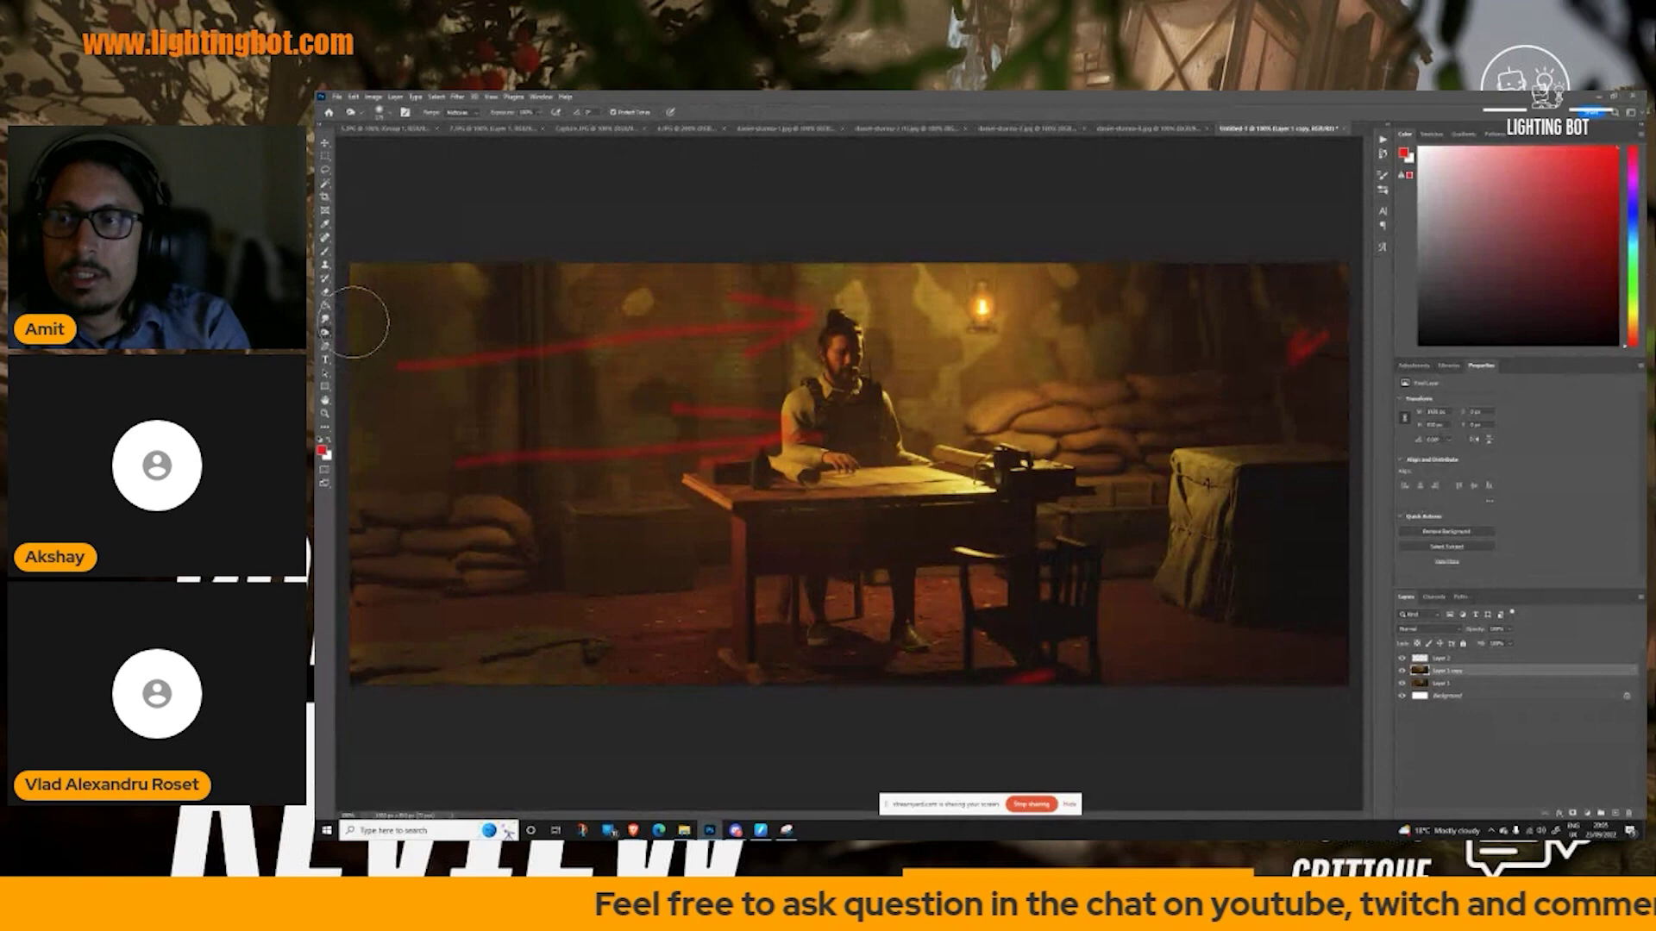
pyautogui.moveTo(828, 323)
pyautogui.mouseDown()
pyautogui.moveTo(801, 276)
pyautogui.moveTo(793, 389)
pyautogui.moveTo(832, 357)
pyautogui.moveTo(793, 405)
pyautogui.moveTo(802, 483)
pyautogui.mouseUp()
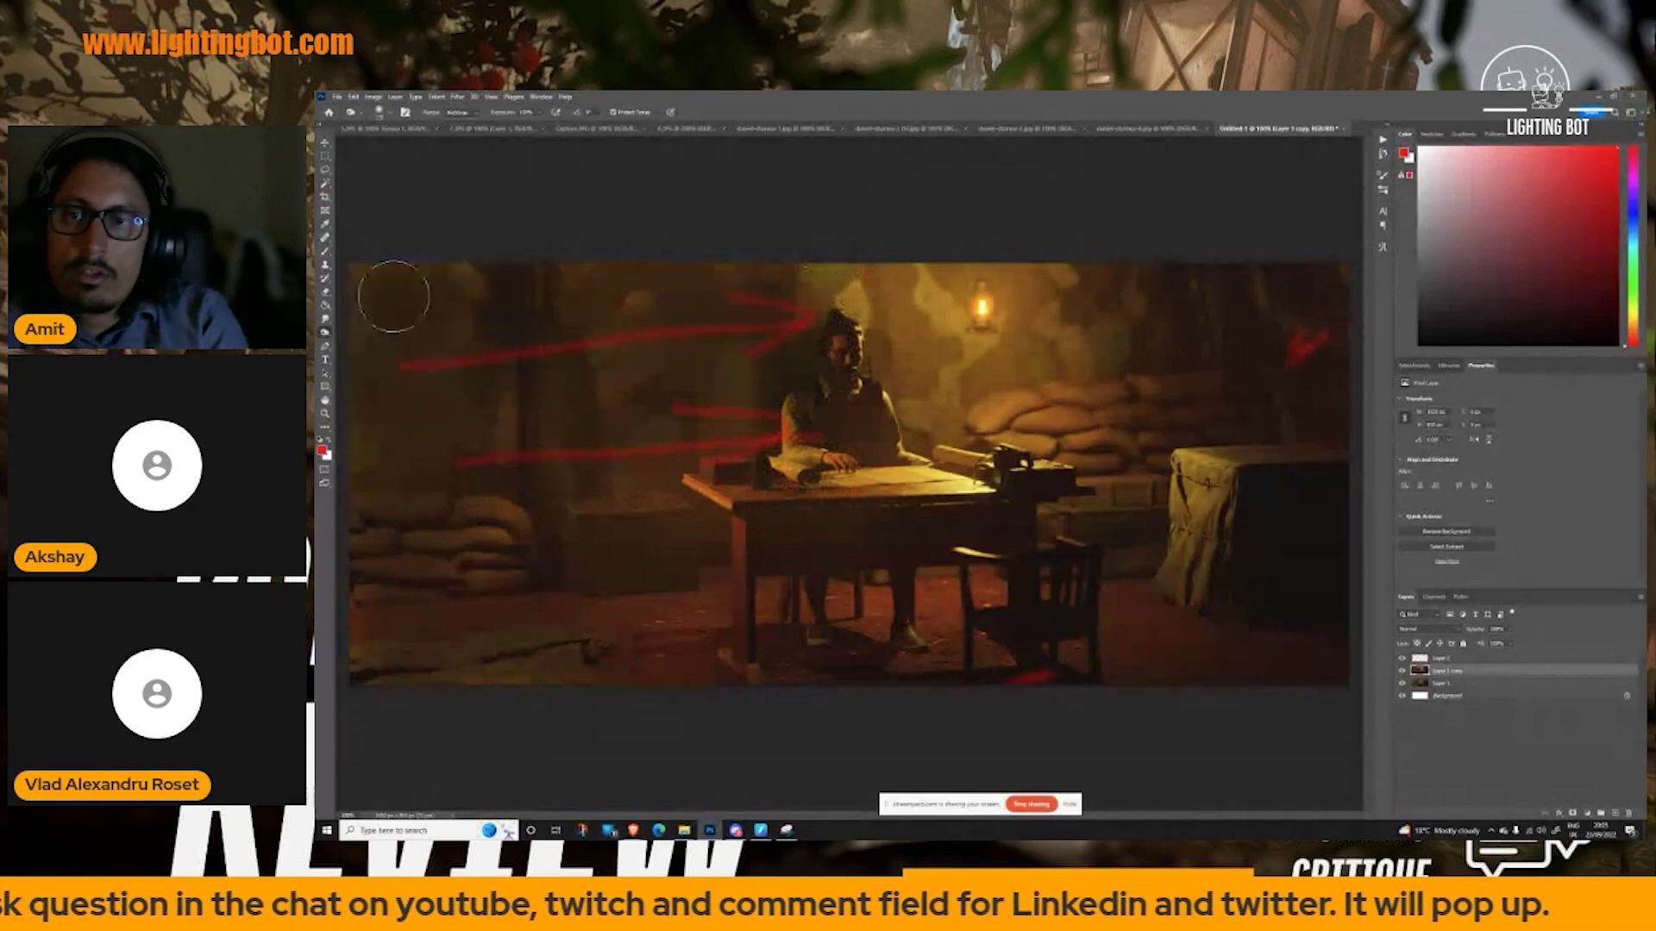
pyautogui.moveTo(349, 429)
pyautogui.mouseDown()
pyautogui.moveTo(363, 504)
pyautogui.moveTo(693, 481)
pyautogui.moveTo(436, 665)
pyautogui.moveTo(740, 468)
pyautogui.mouseUp()
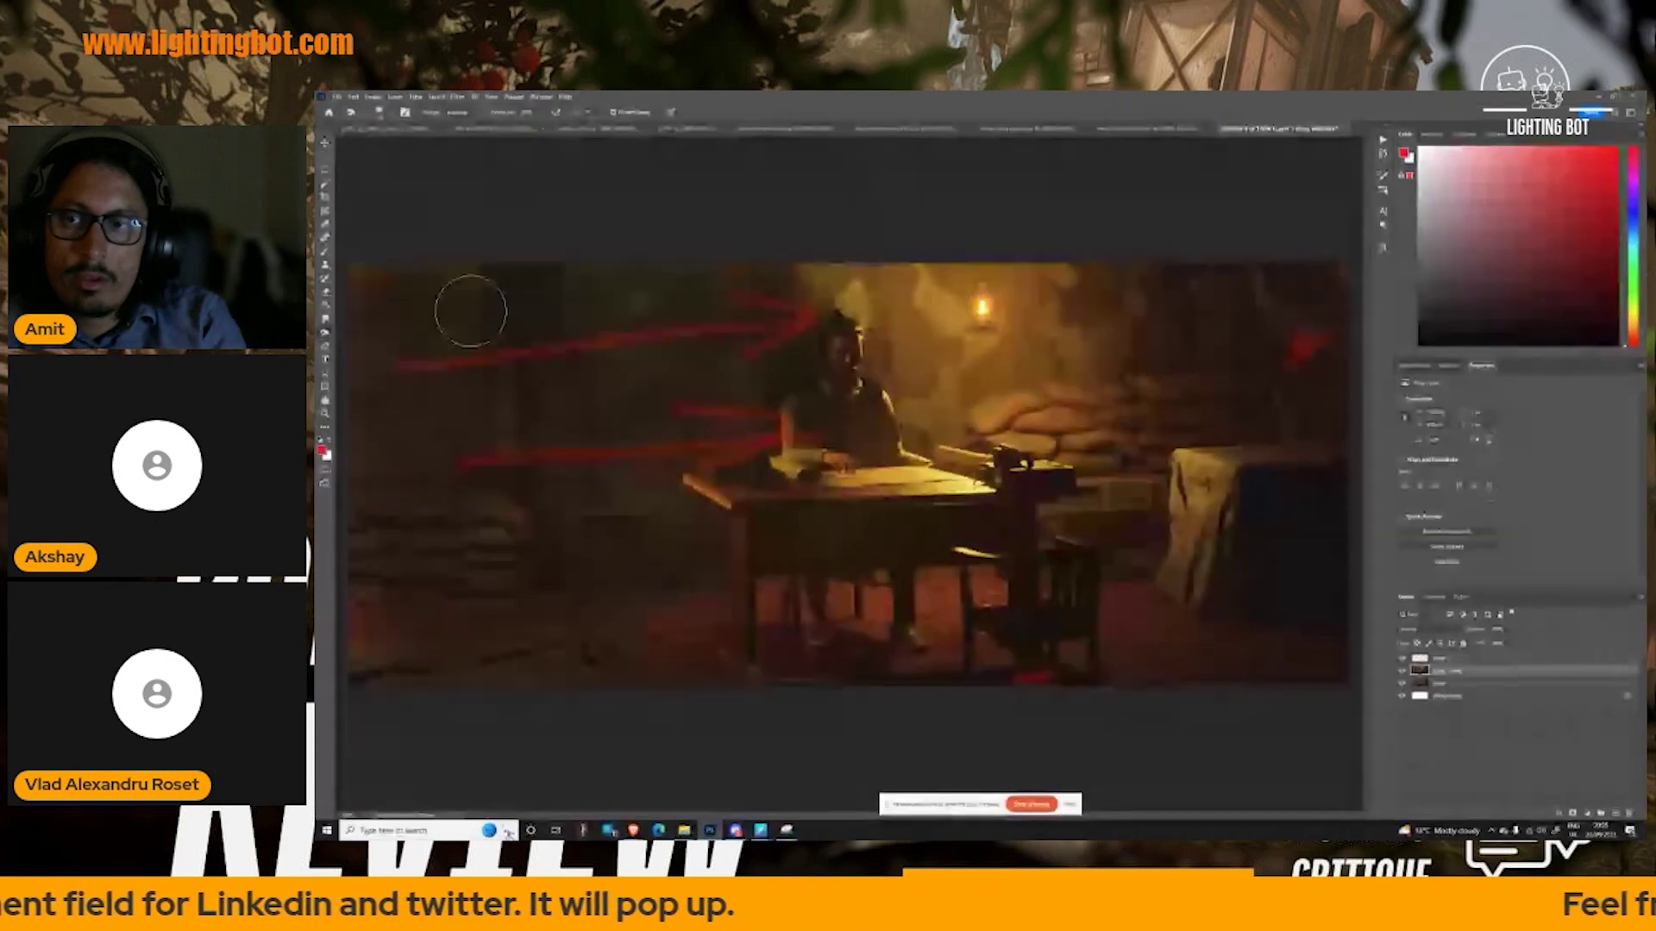
# - Hide the red arrow layer and dodge the figure, table and sandbags
pyautogui.click(1402, 659)
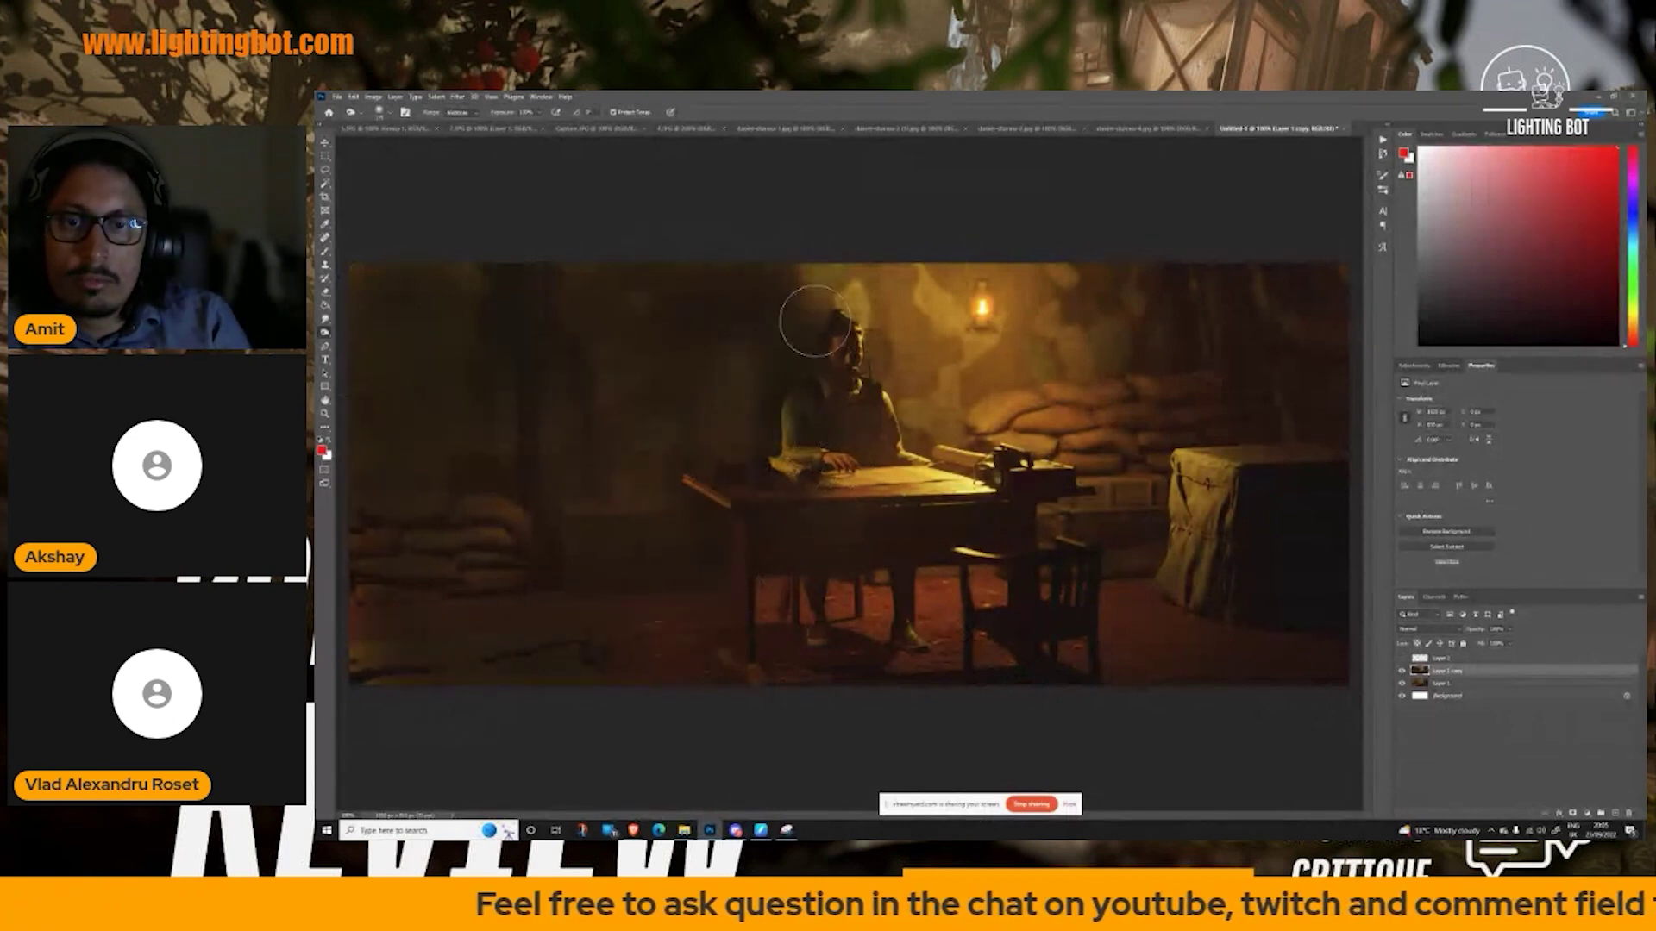
pyautogui.rightClick(324, 335)
pyautogui.click(362, 336)
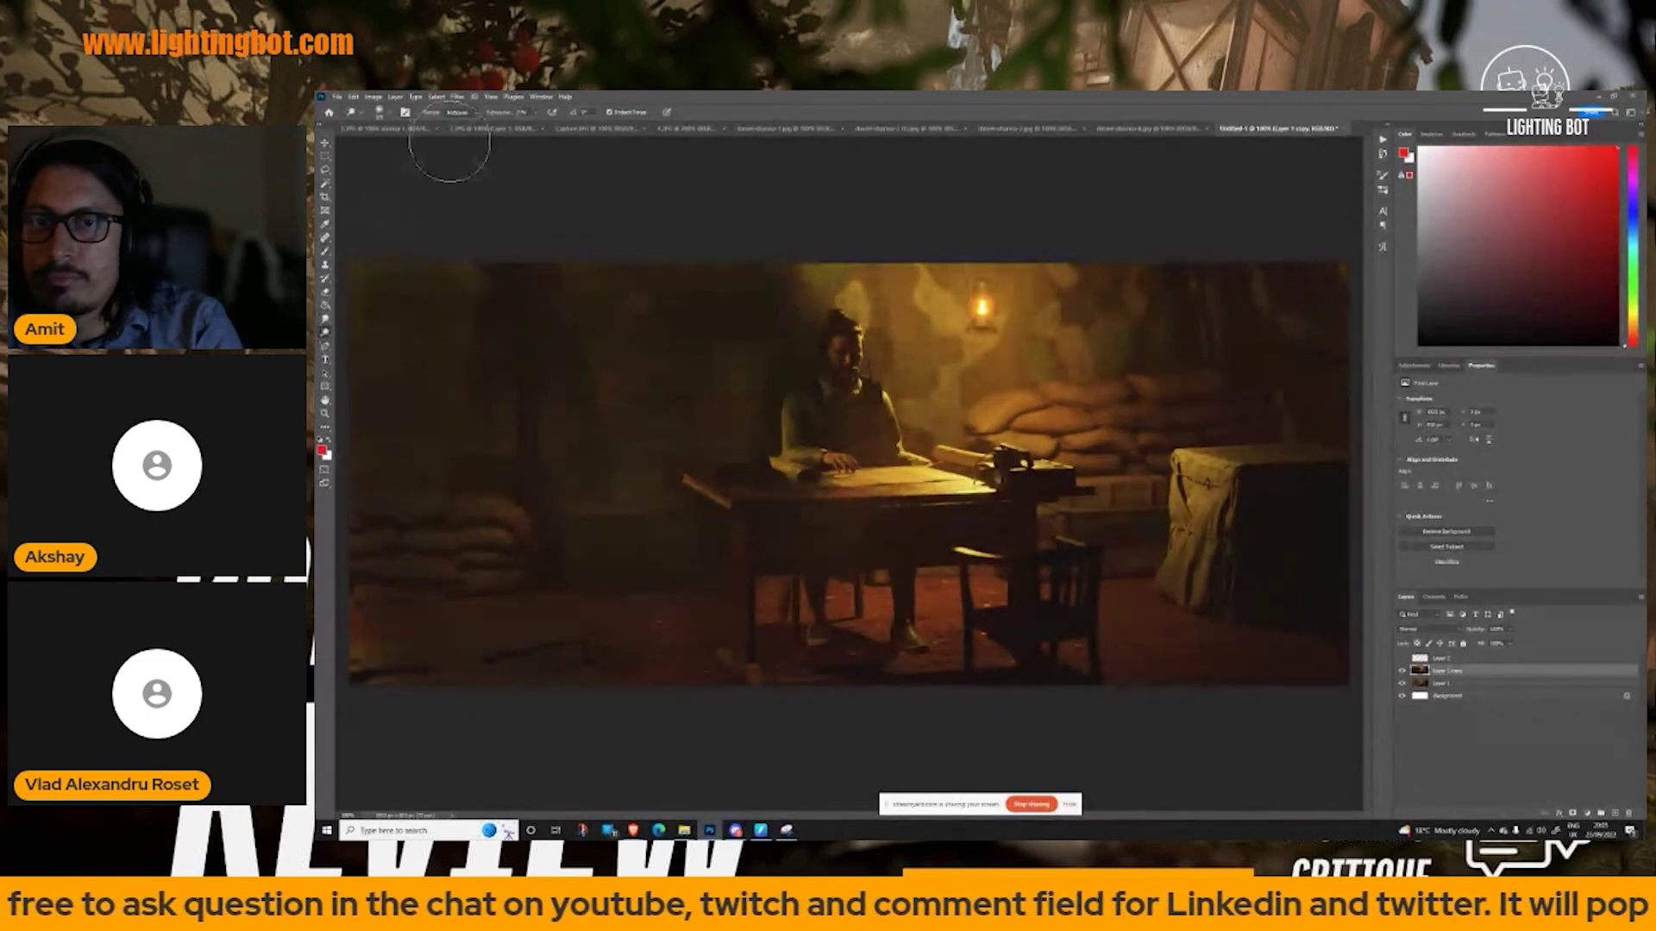
pyautogui.moveTo(888, 426)
pyautogui.mouseDown()
pyautogui.moveTo(1065, 470)
pyautogui.moveTo(1095, 526)
pyautogui.moveTo(1159, 422)
pyautogui.moveTo(1057, 492)
pyautogui.mouseUp()
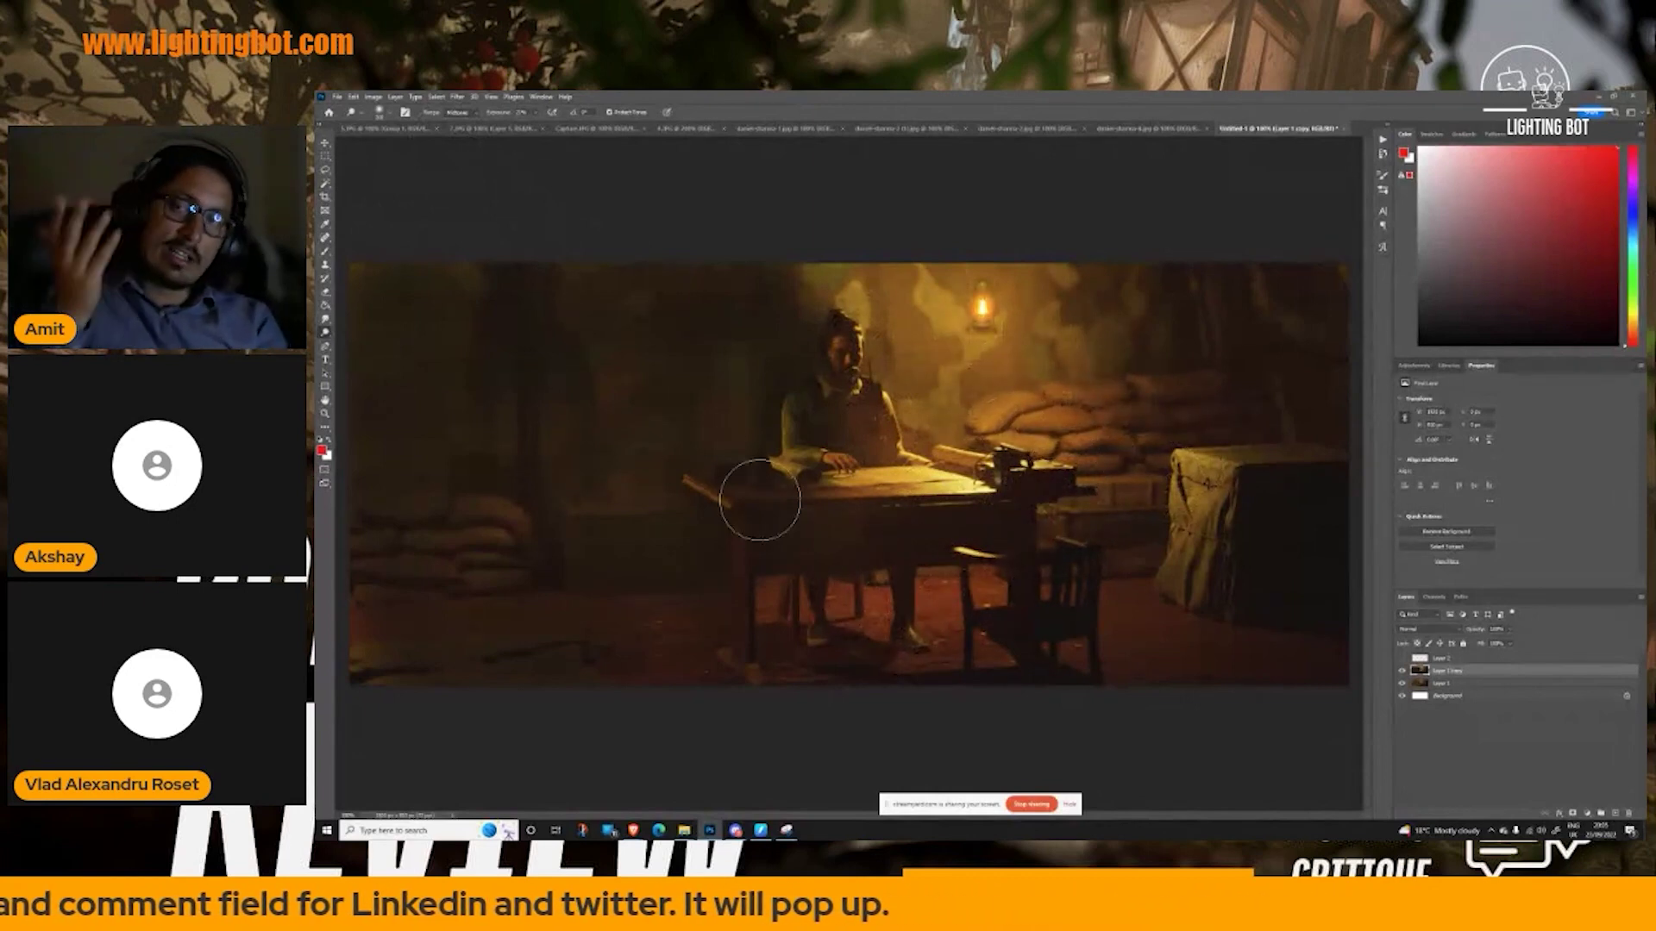
pyautogui.rightClick(325, 339)
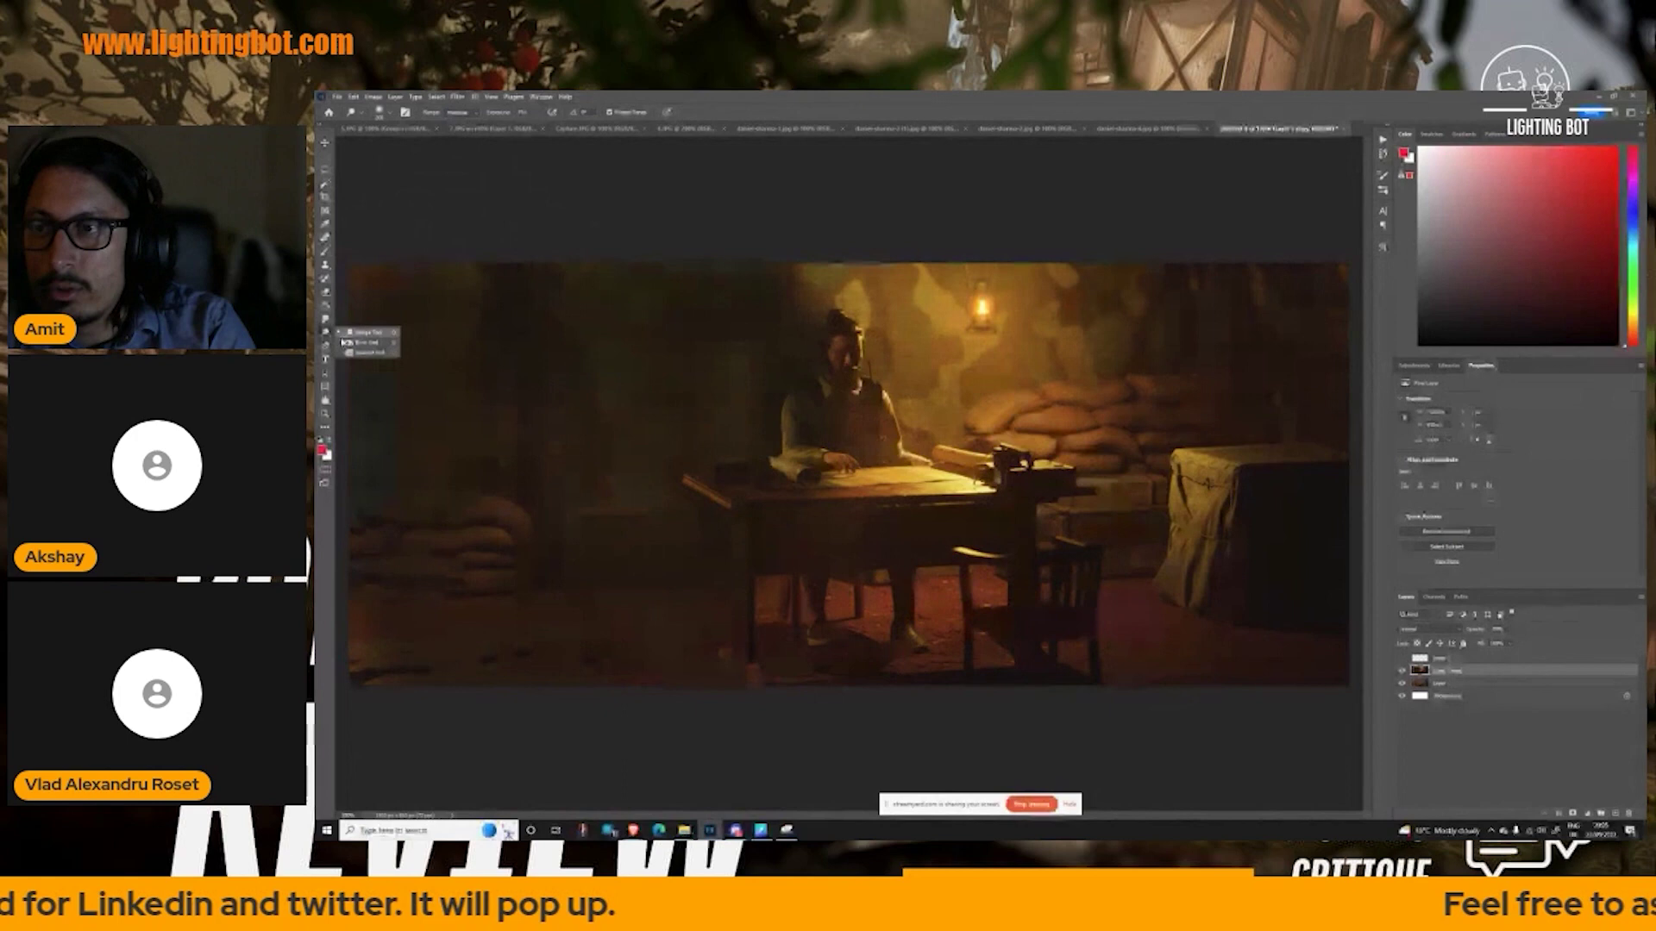
pyautogui.click(363, 343)
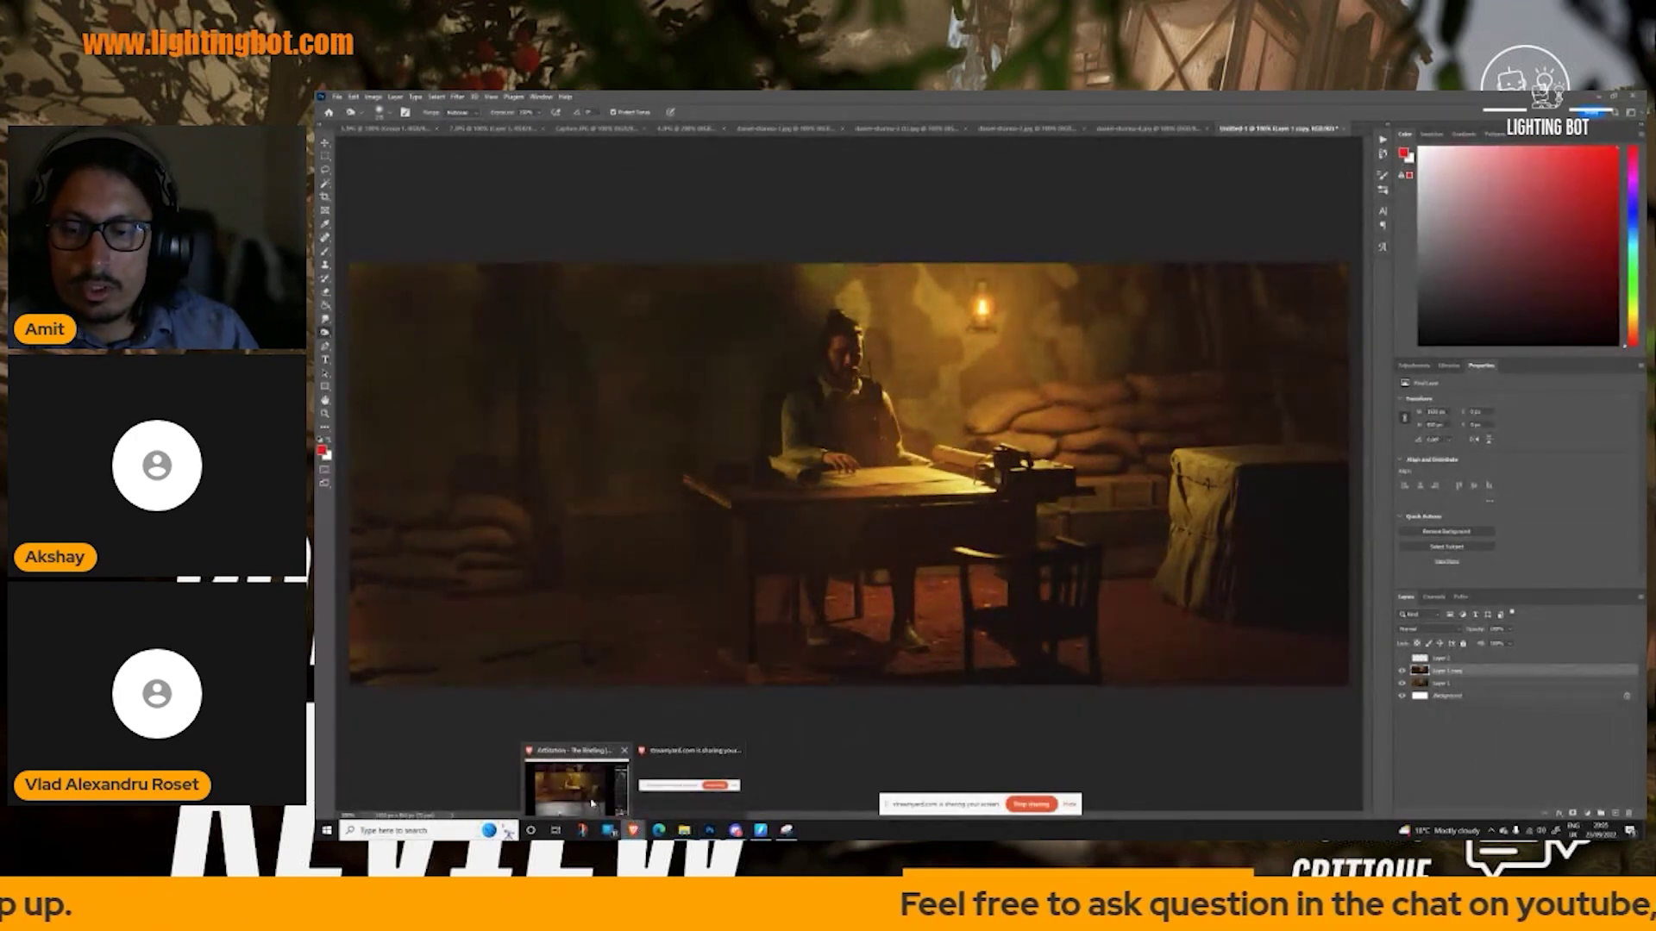
# - Check the StreamYard studio tab in the browser, then return to the ArtStation desk render page
pyautogui.click(580, 784)
pyautogui.hotkey('ctrl', 'Tab')
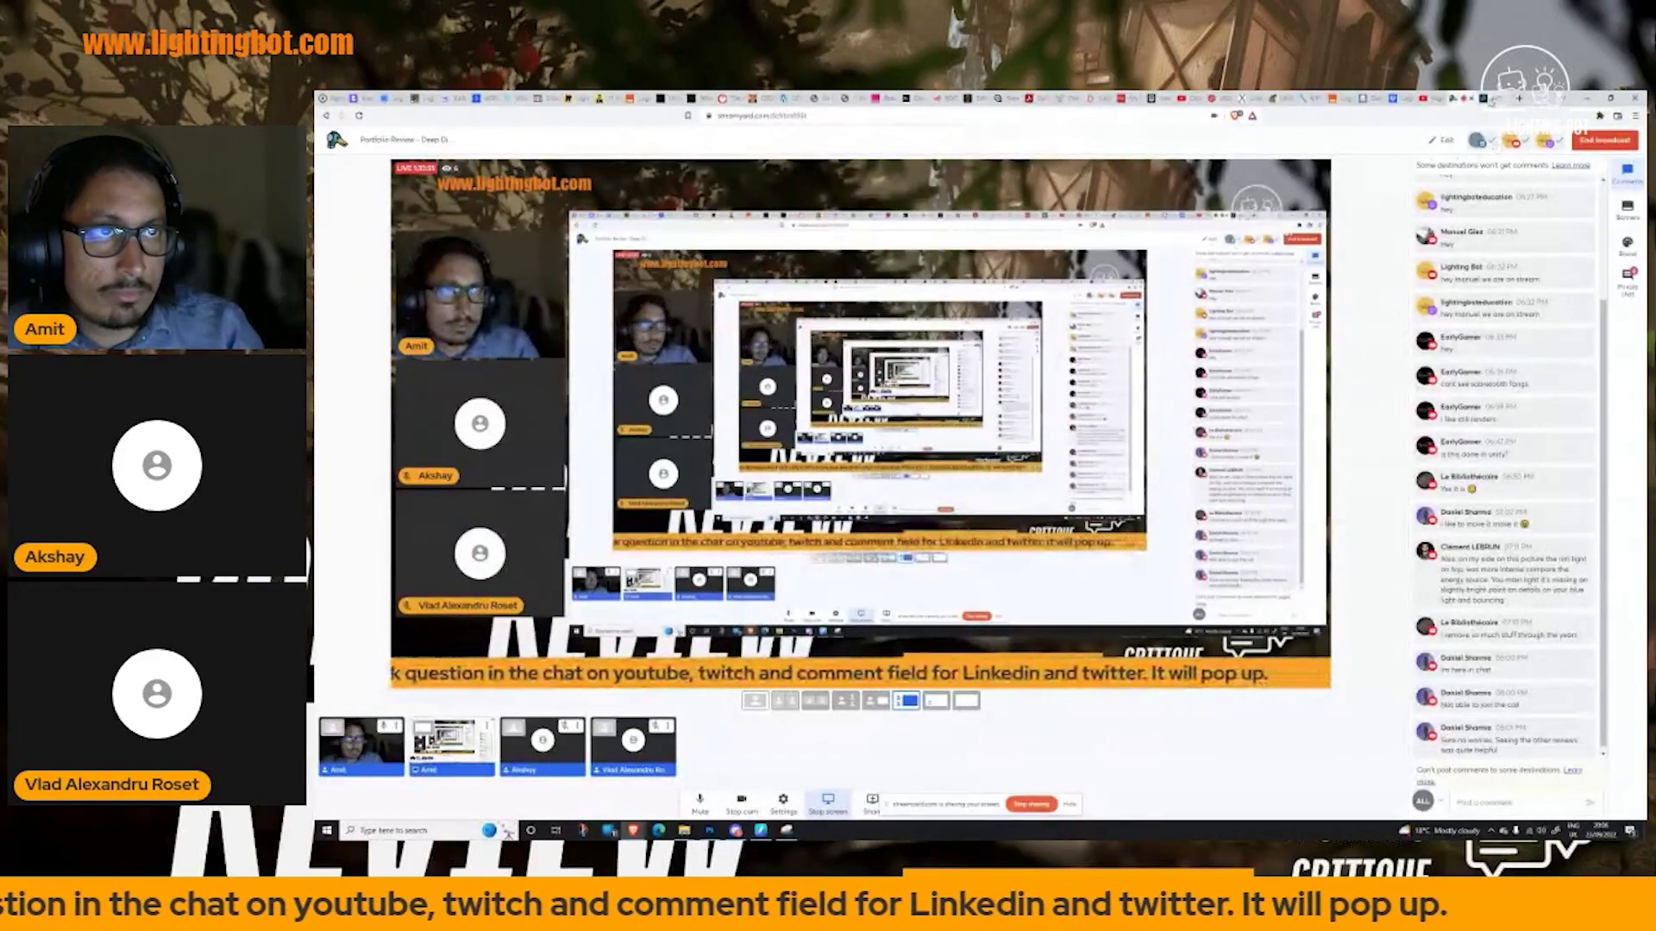
pyautogui.hotkey('ctrl', 'shift', 'Tab')
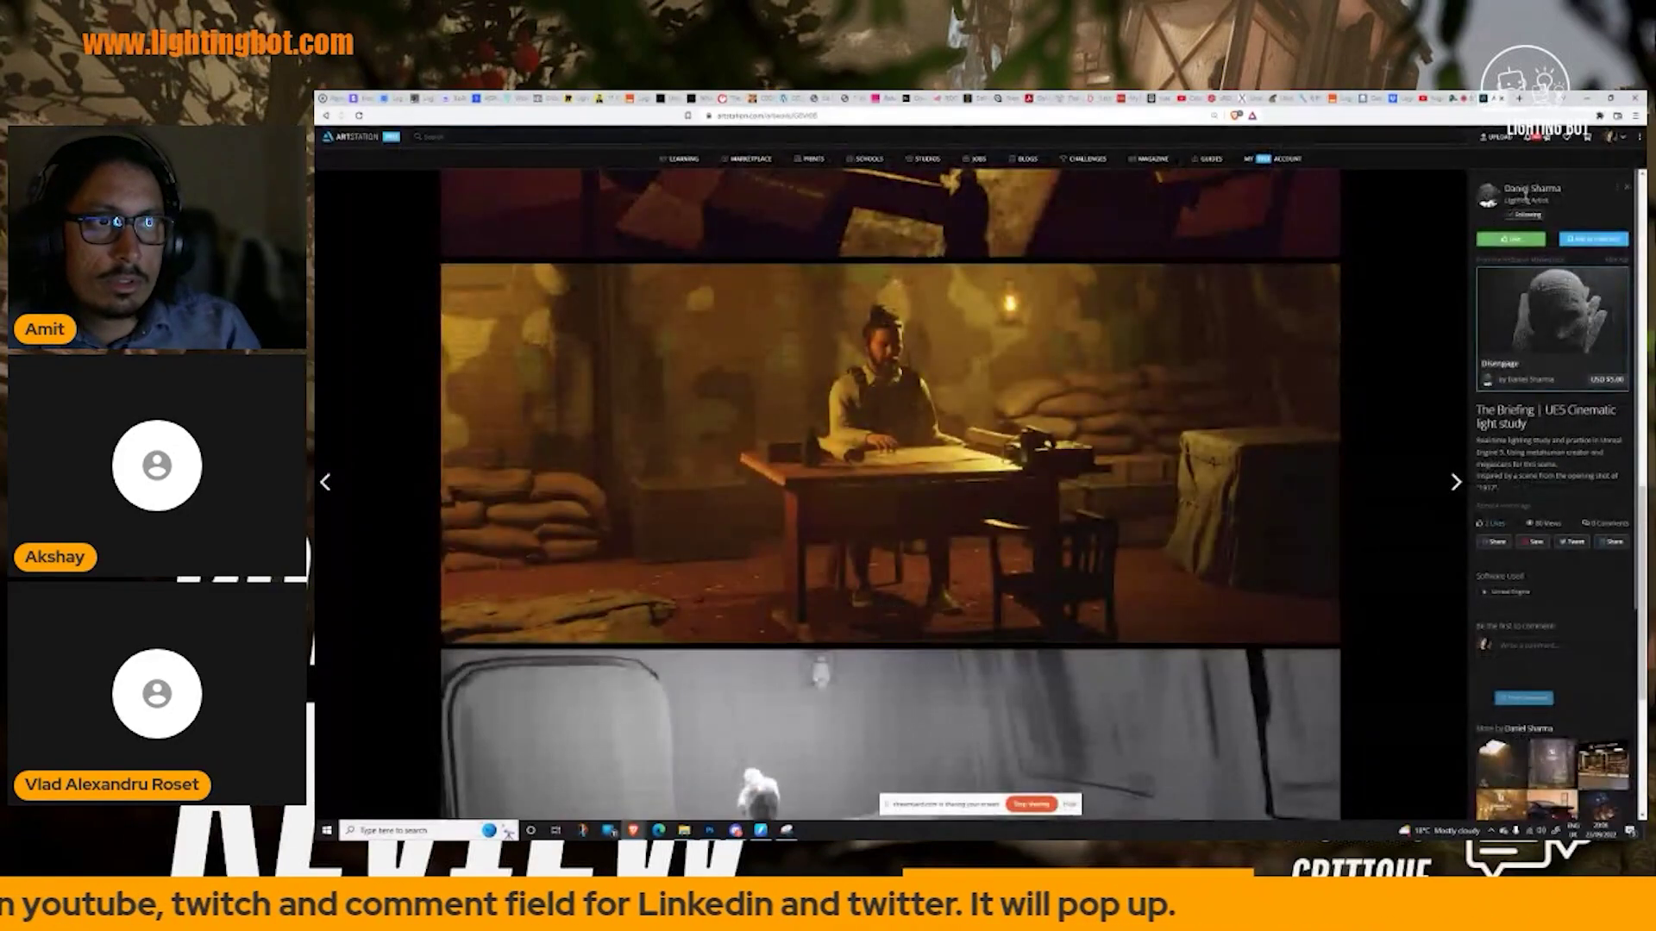
# - Open the Revival | Better Light Than Never Submission artwork and copy its snowy crashed-vehicle image
pyautogui.click(1526, 195)
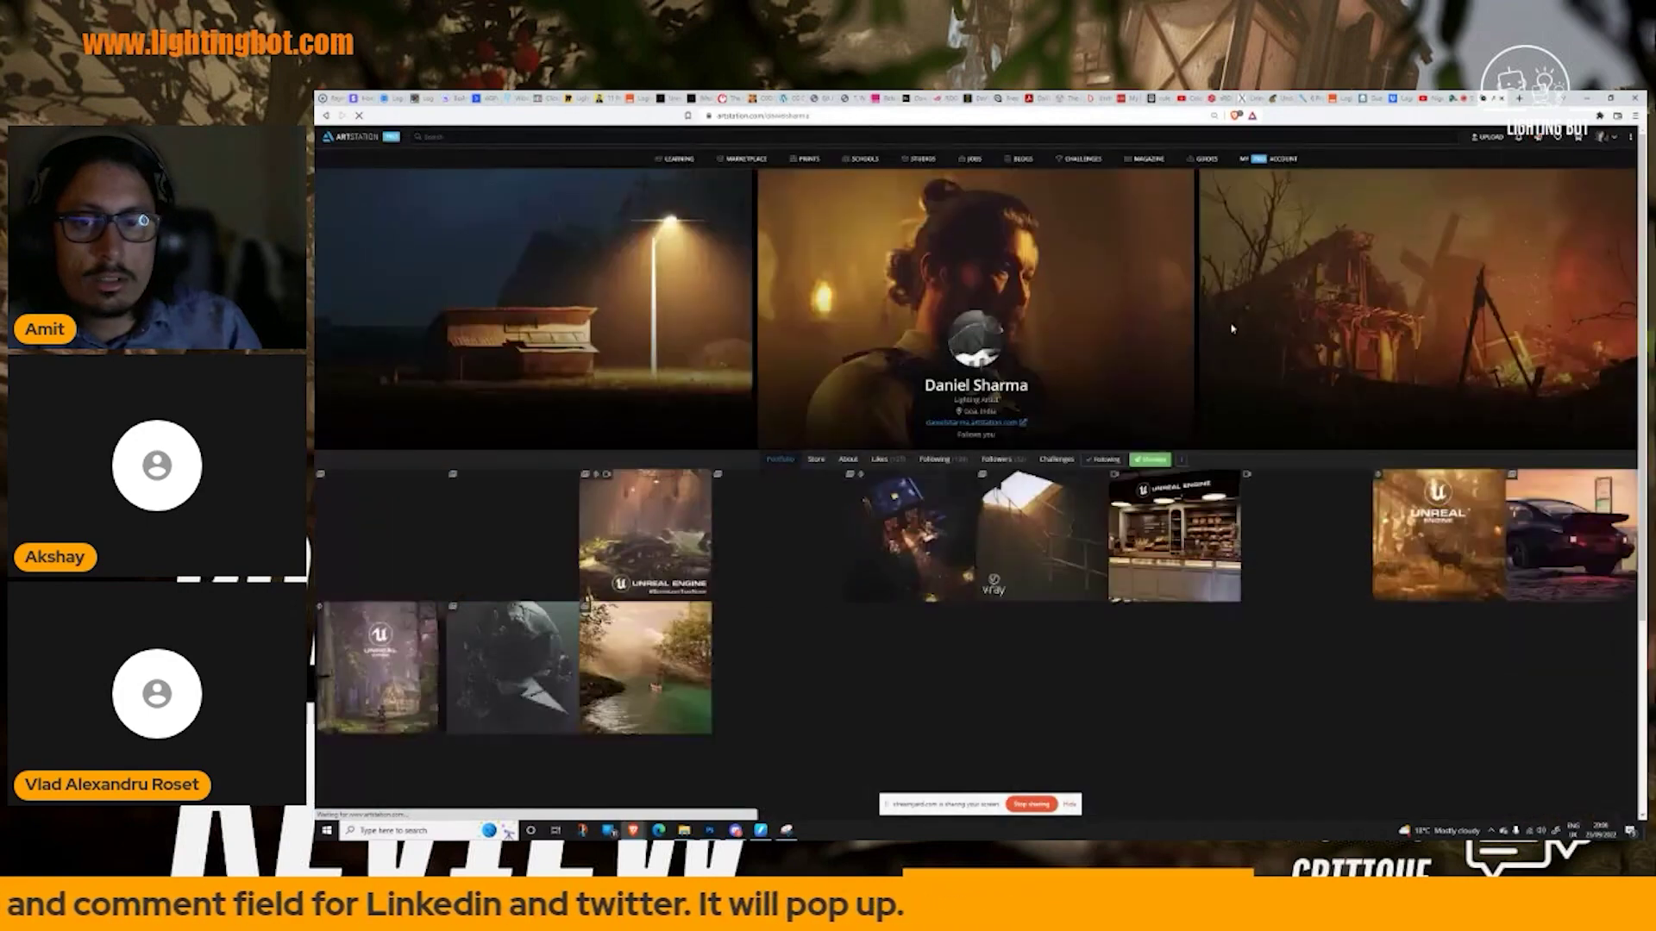
pyautogui.click(653, 528)
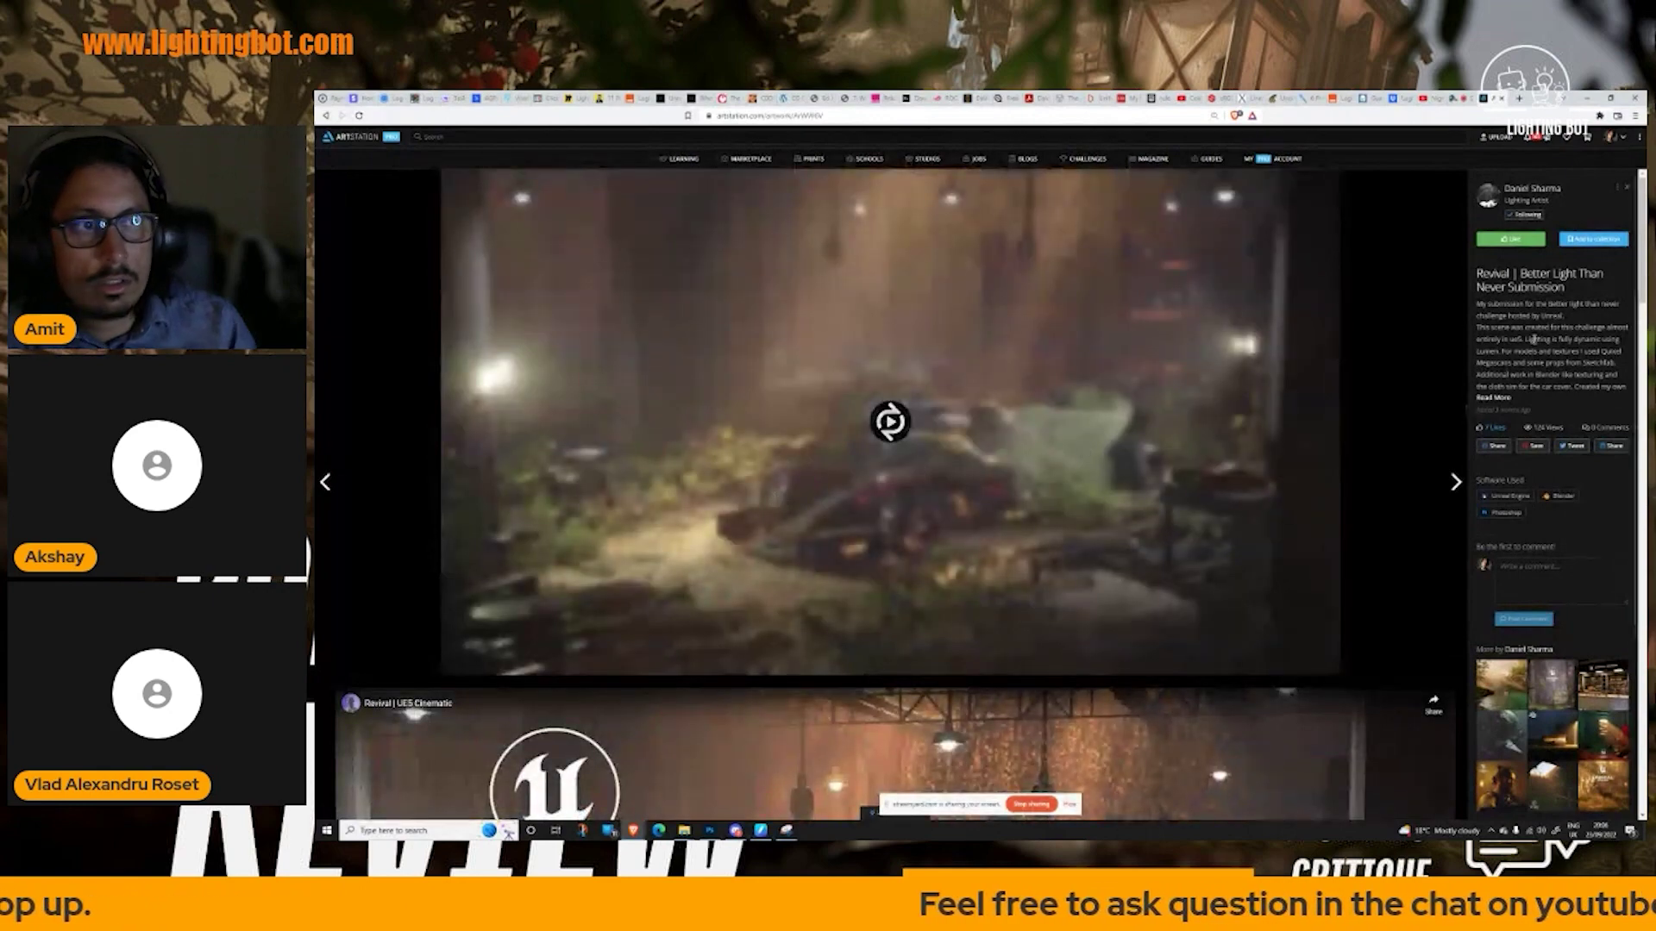
pyautogui.scroll(-3, 1641, 287)
pyautogui.scroll(-4, 1641, 288)
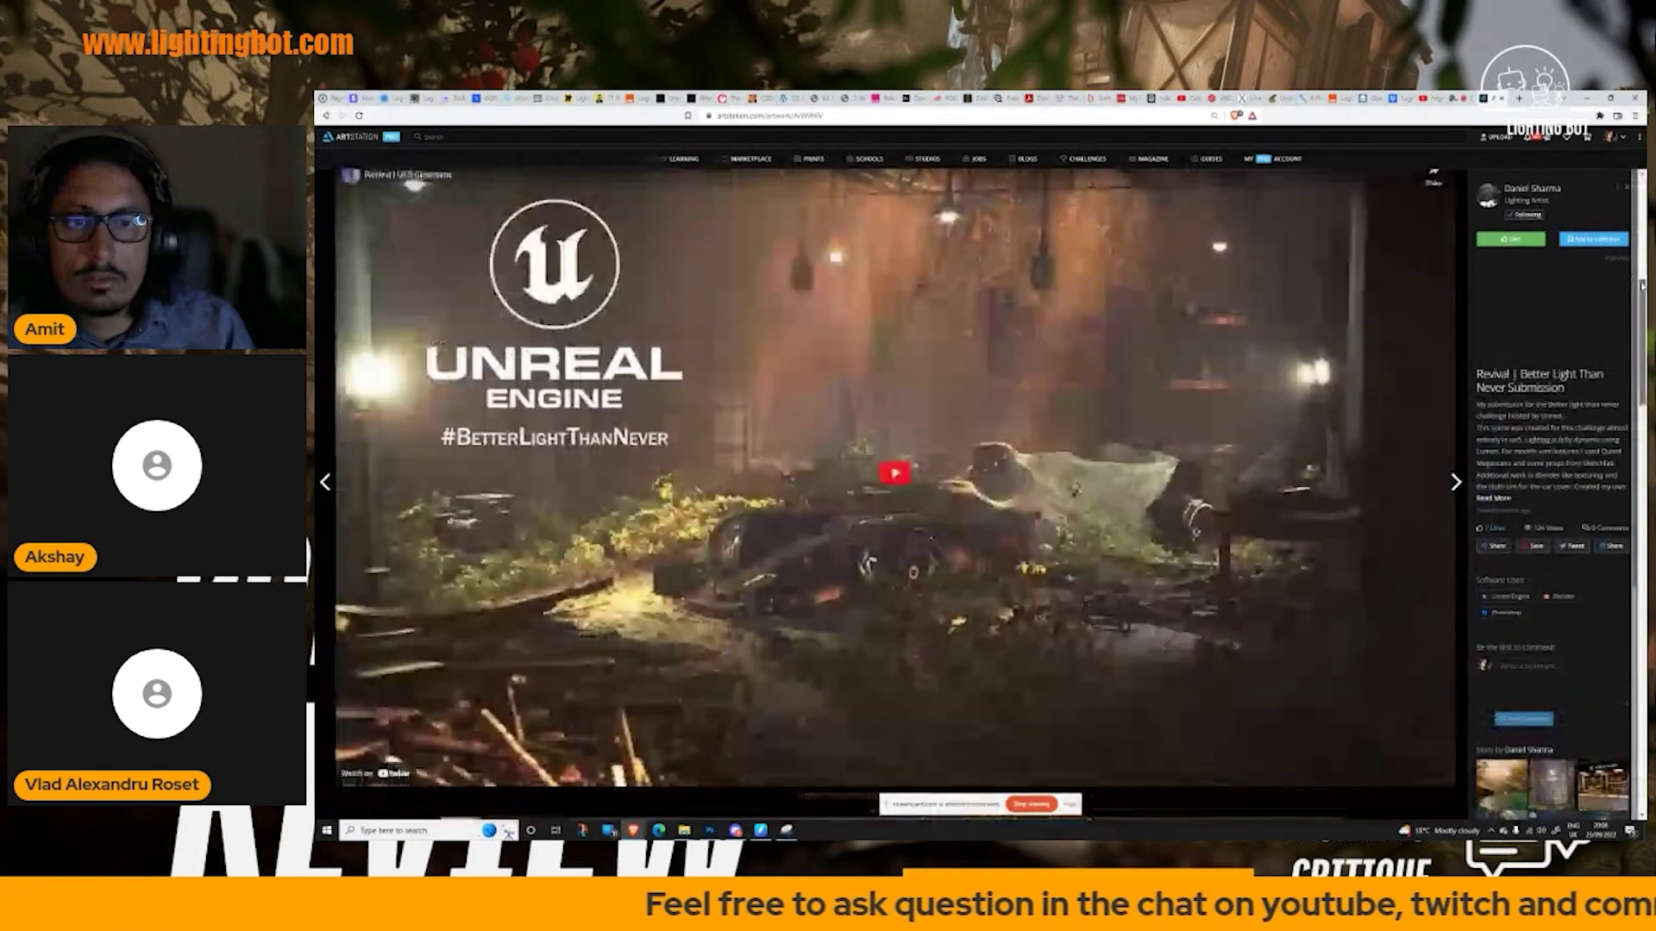
pyautogui.scroll(-10, 1641, 287)
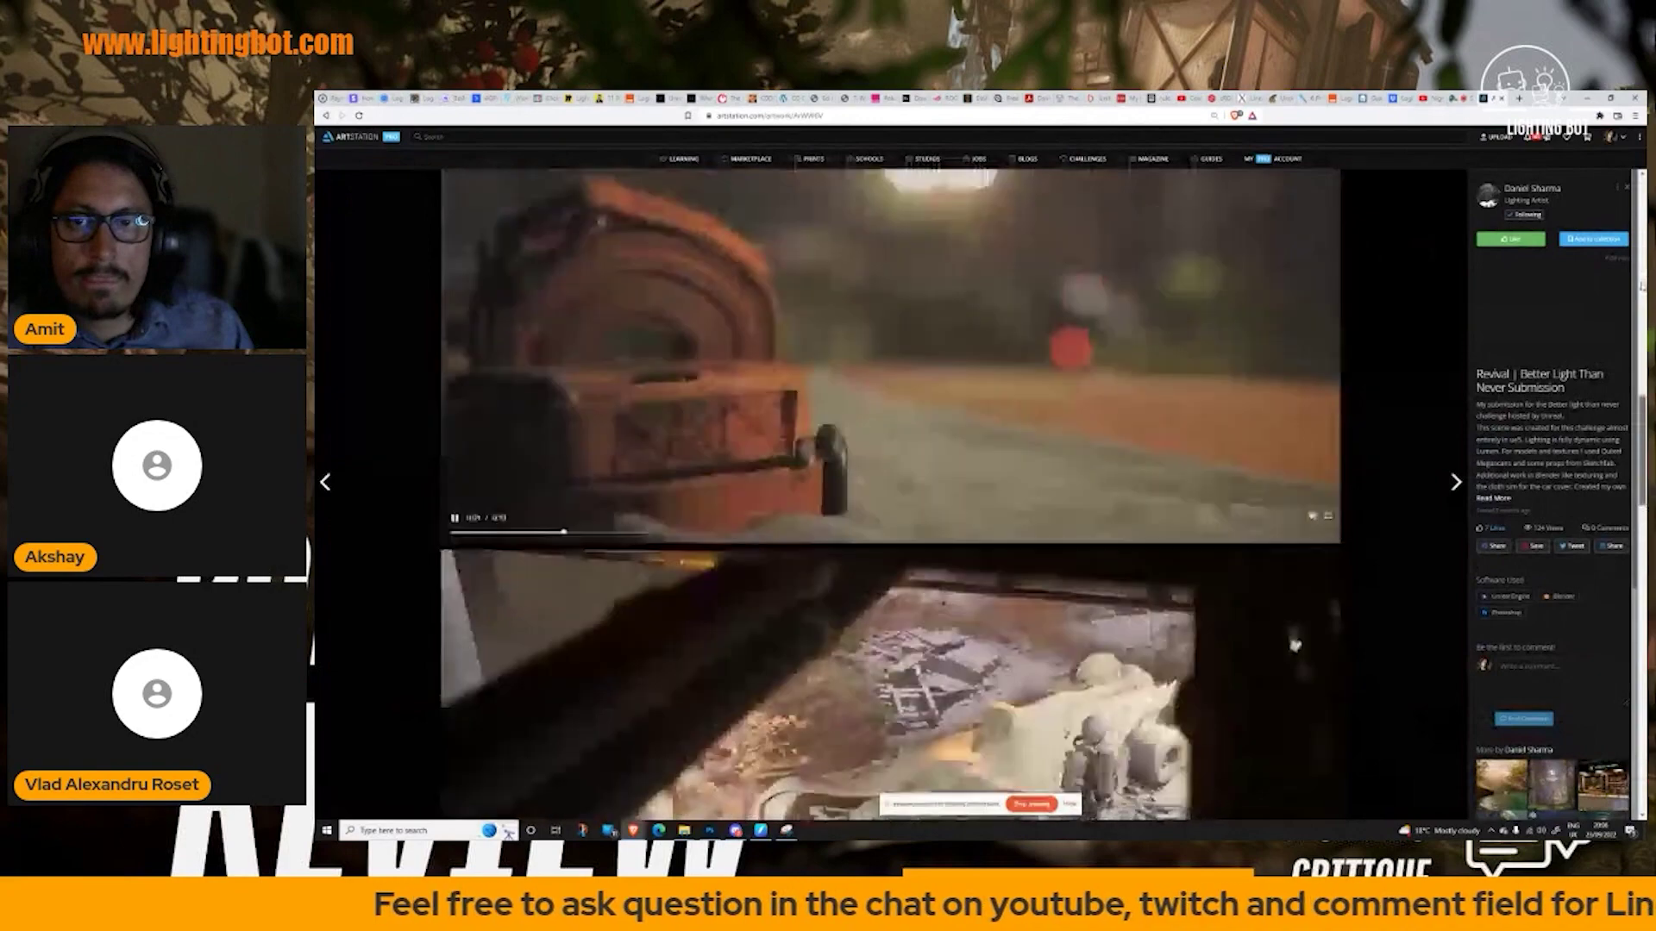
pyautogui.scroll(2, 1641, 287)
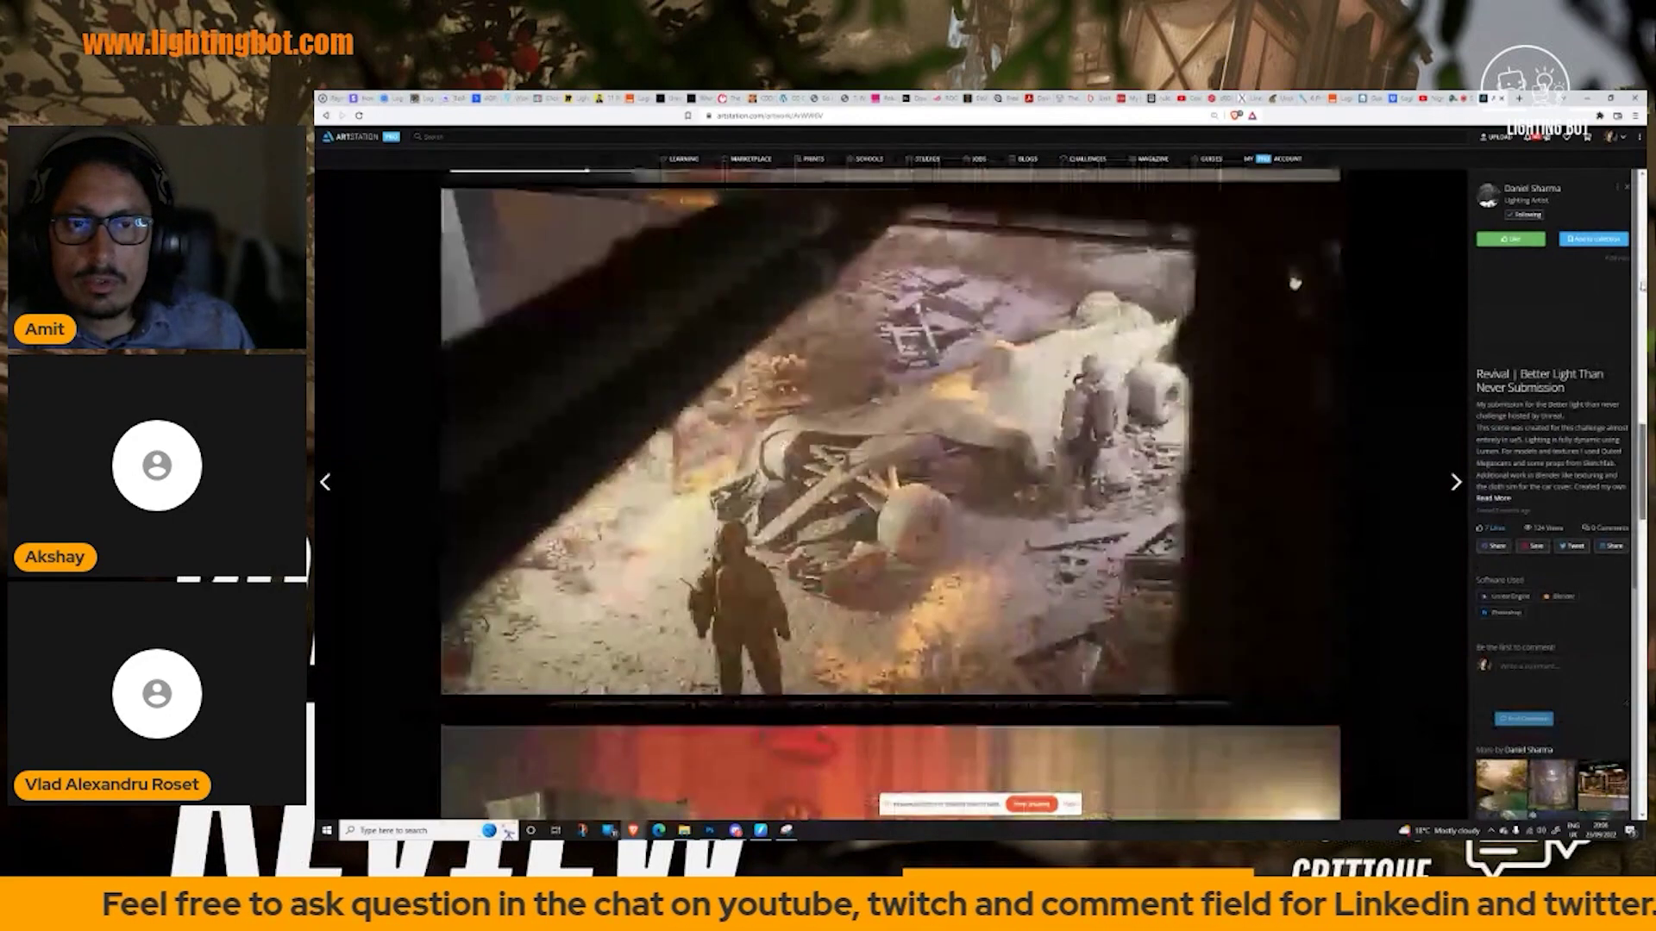
pyautogui.scroll(-1, 1641, 288)
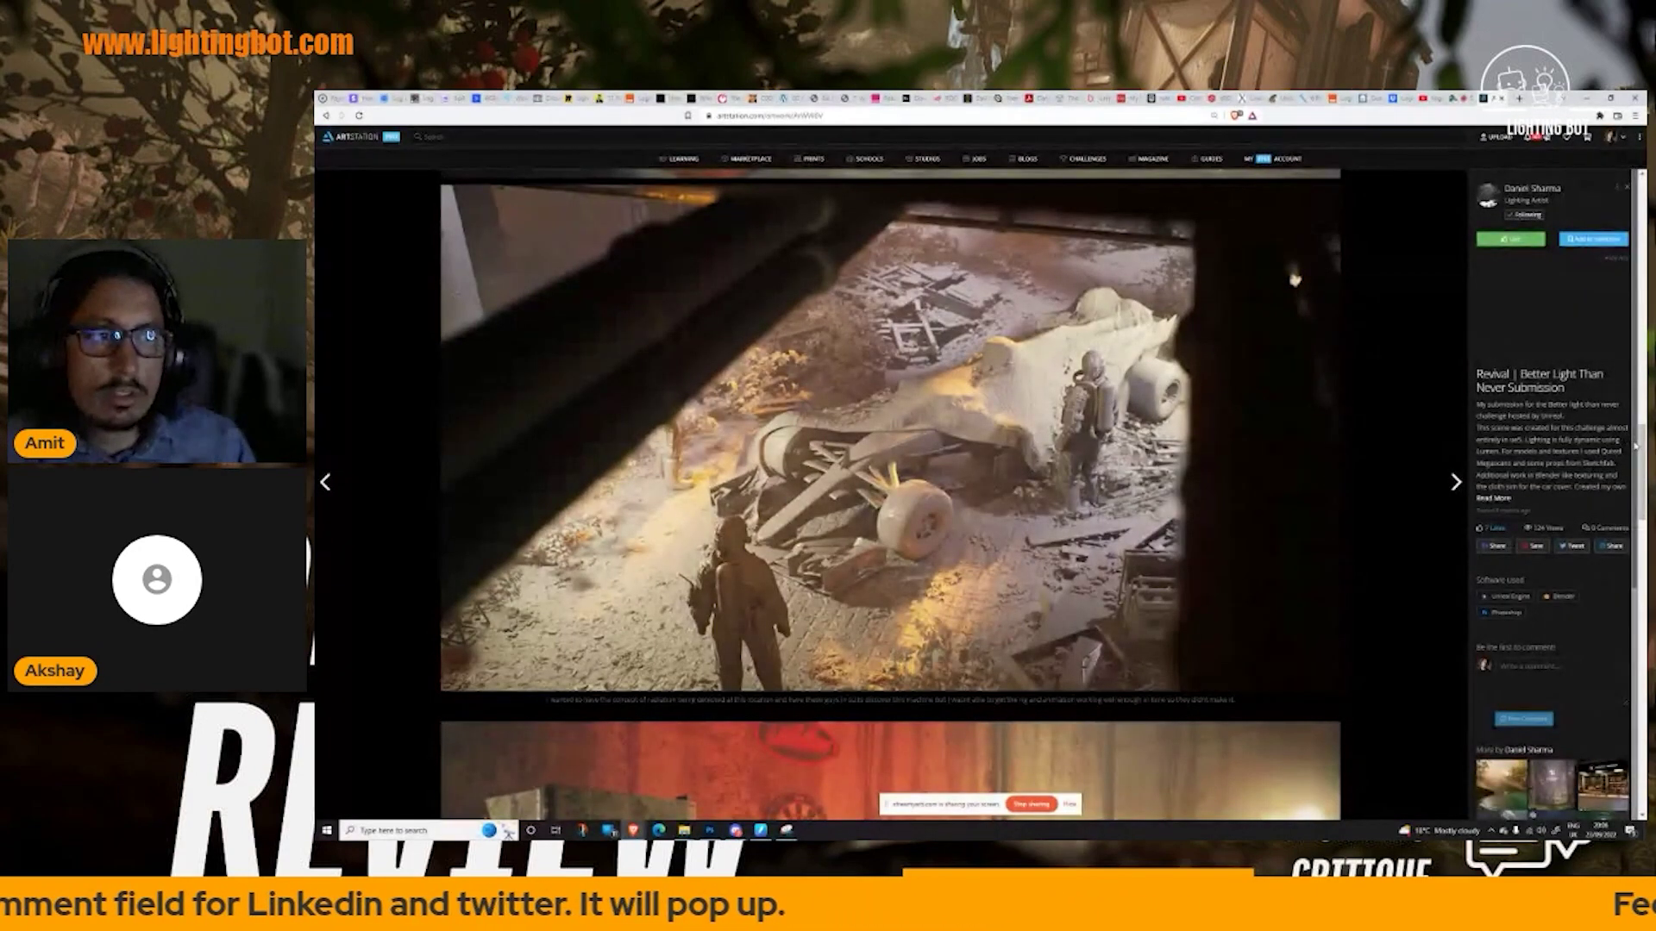
pyautogui.scroll(1, 1028, 468)
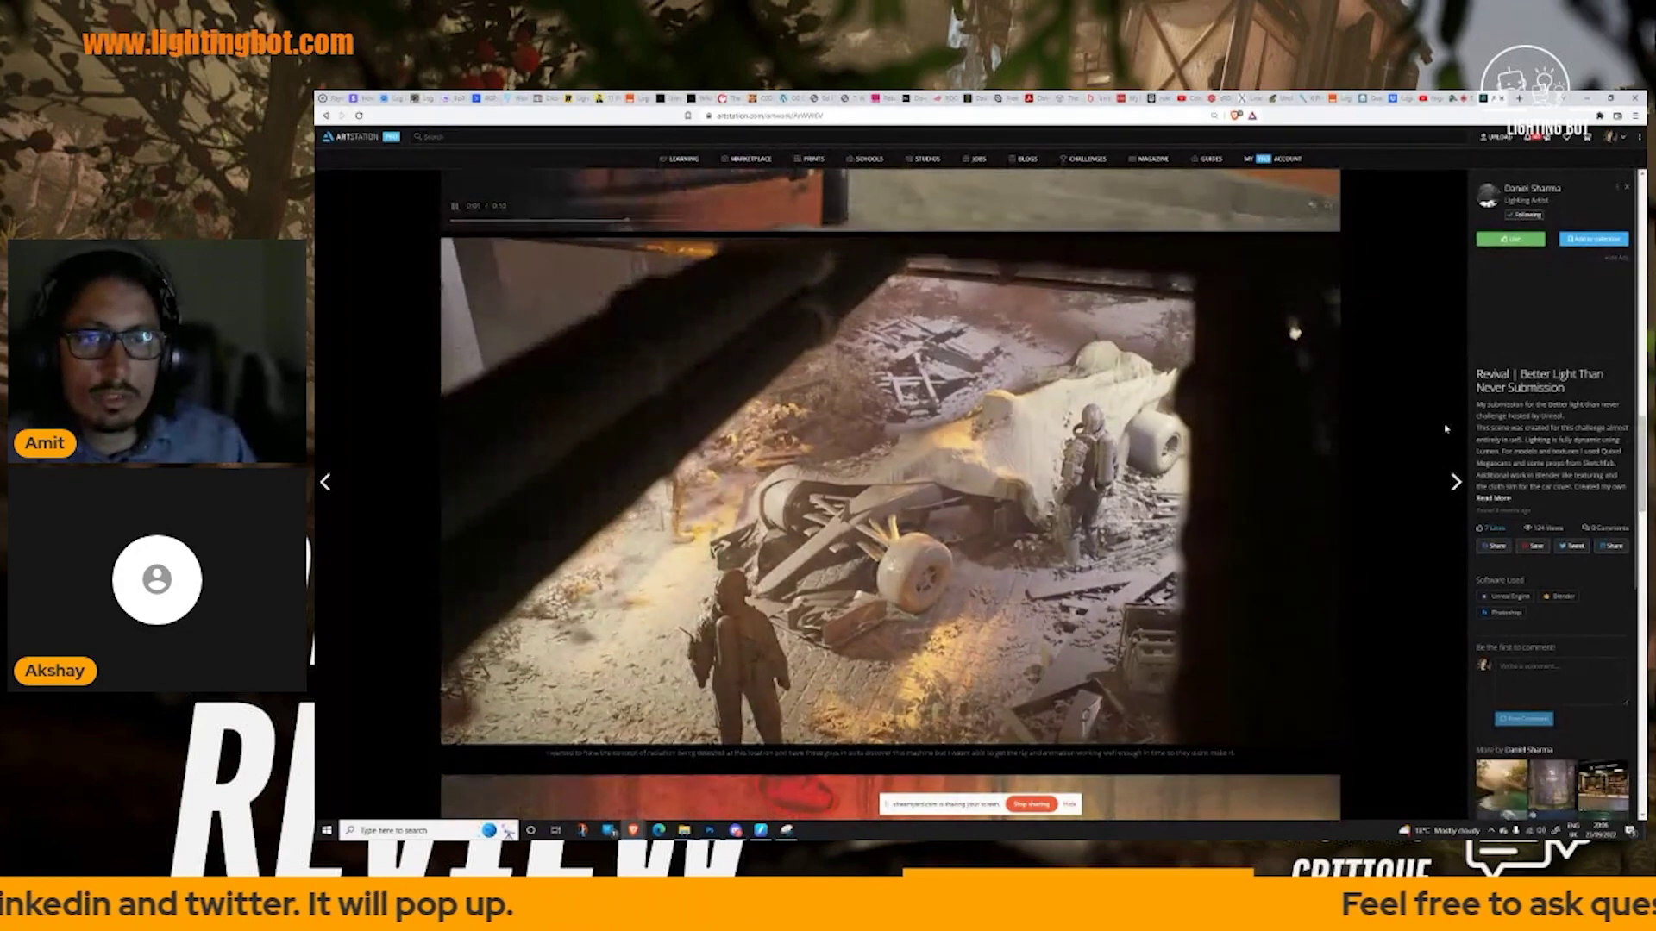
pyautogui.rightClick(852, 425)
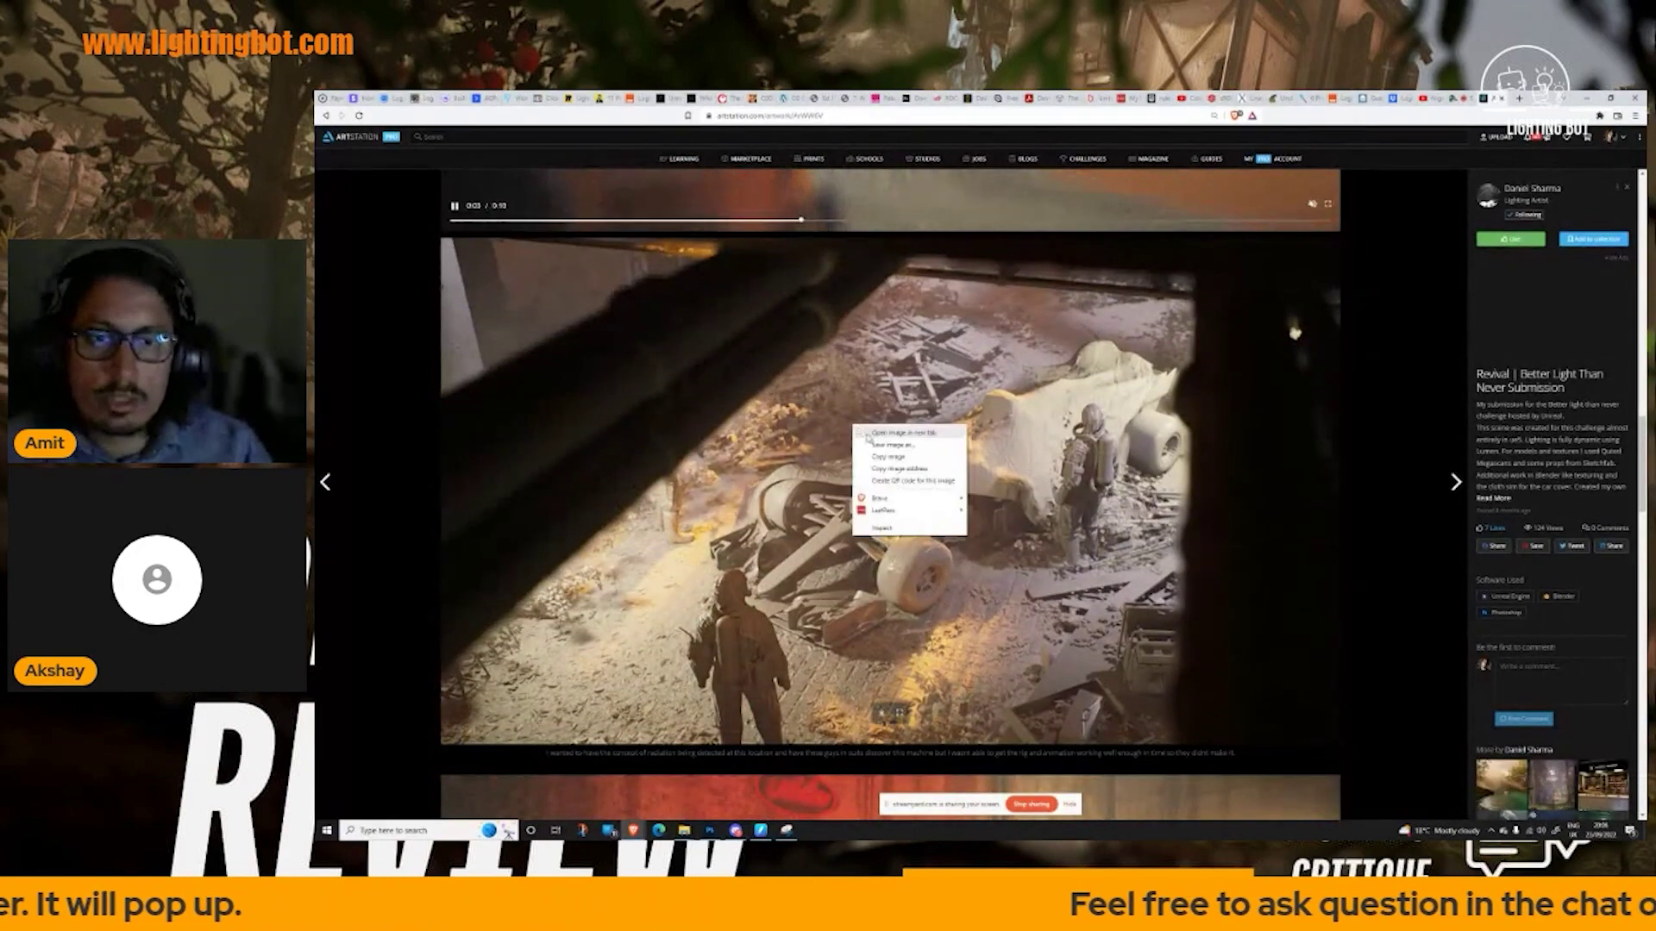
pyautogui.click(884, 457)
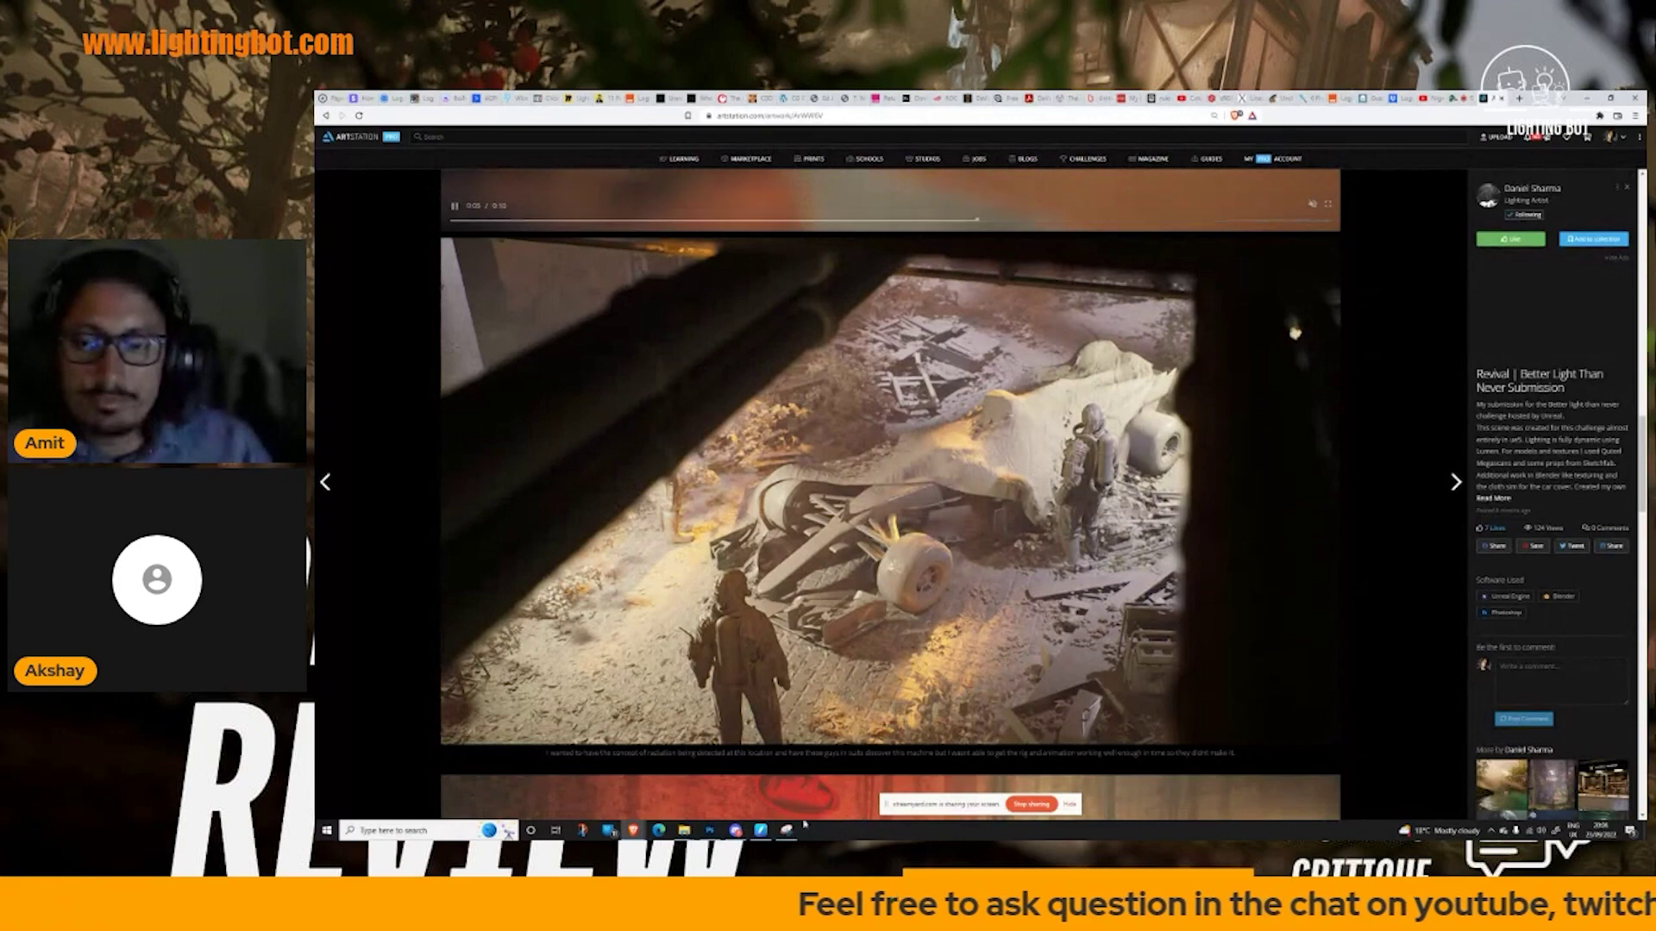
# - In Photoshop, create a new default document and paste the snowy vehicle render
pyautogui.click(709, 830)
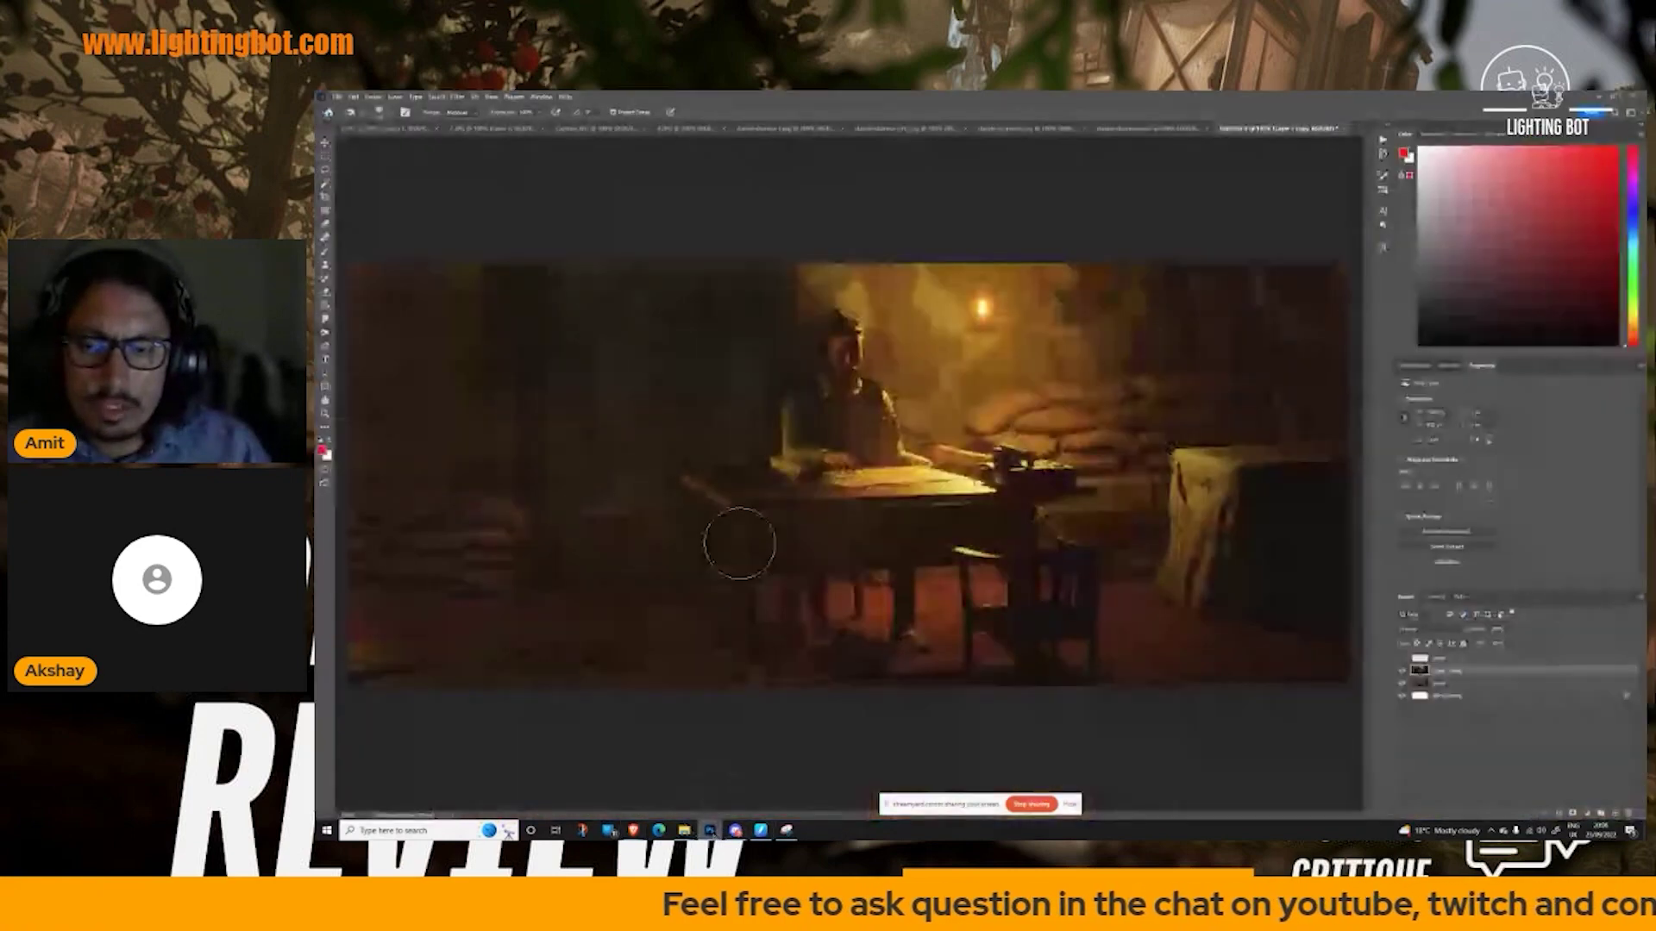
pyautogui.click(338, 96)
pyautogui.click(345, 106)
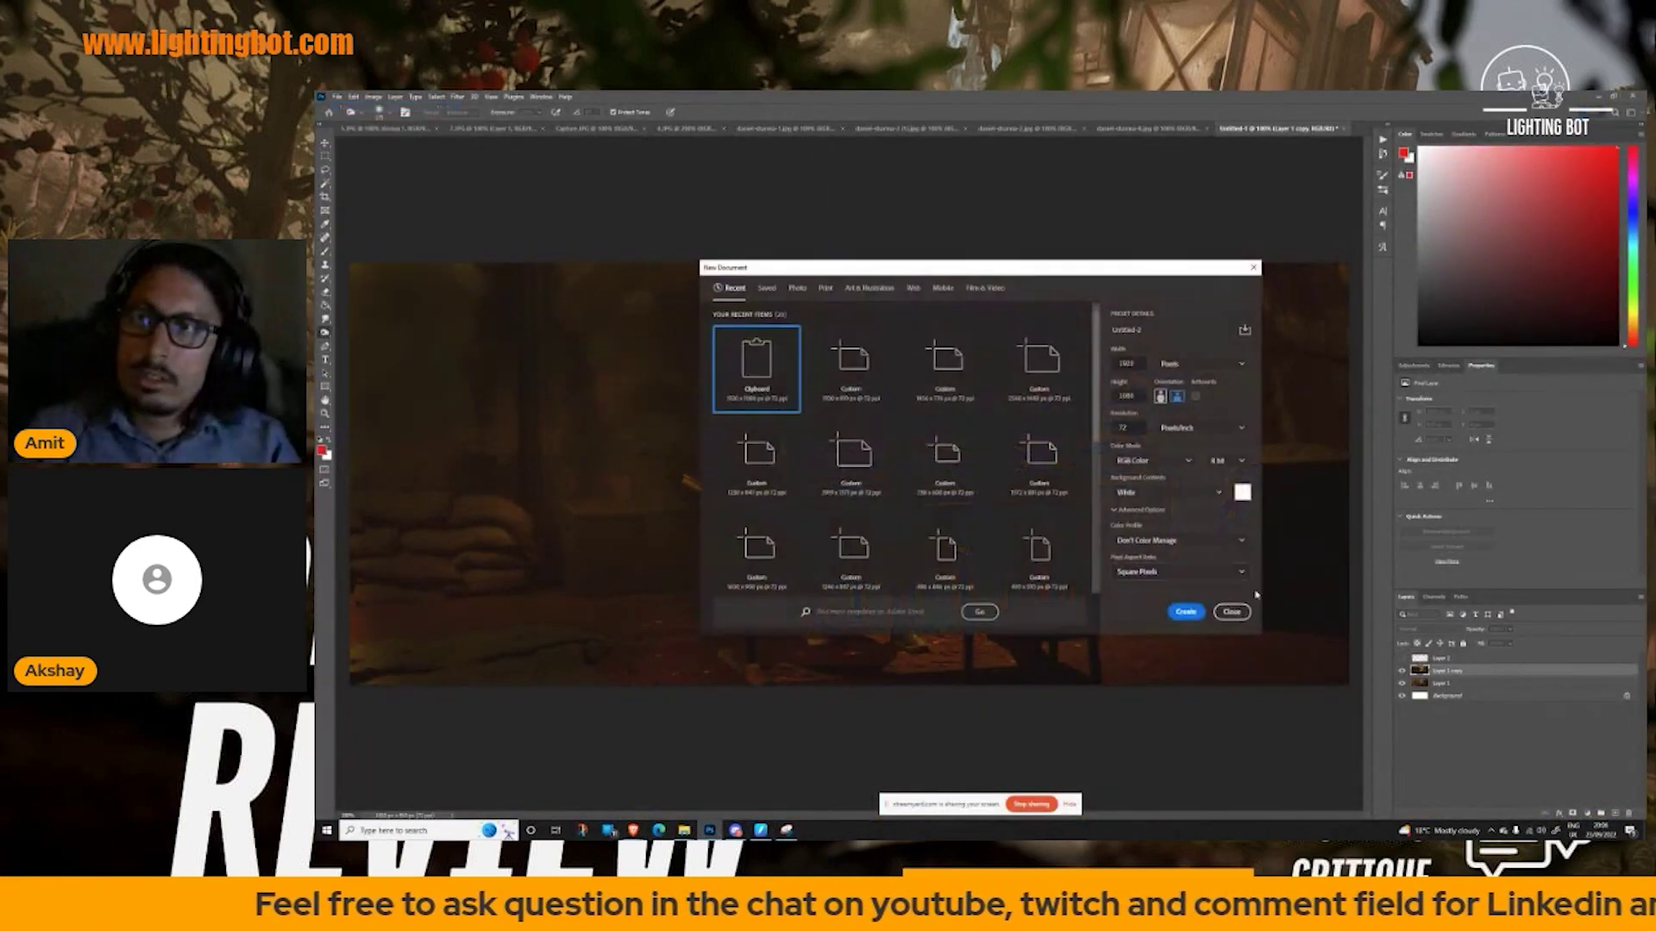
pyautogui.click(1184, 611)
pyautogui.hotkey('ctrl', 'v')
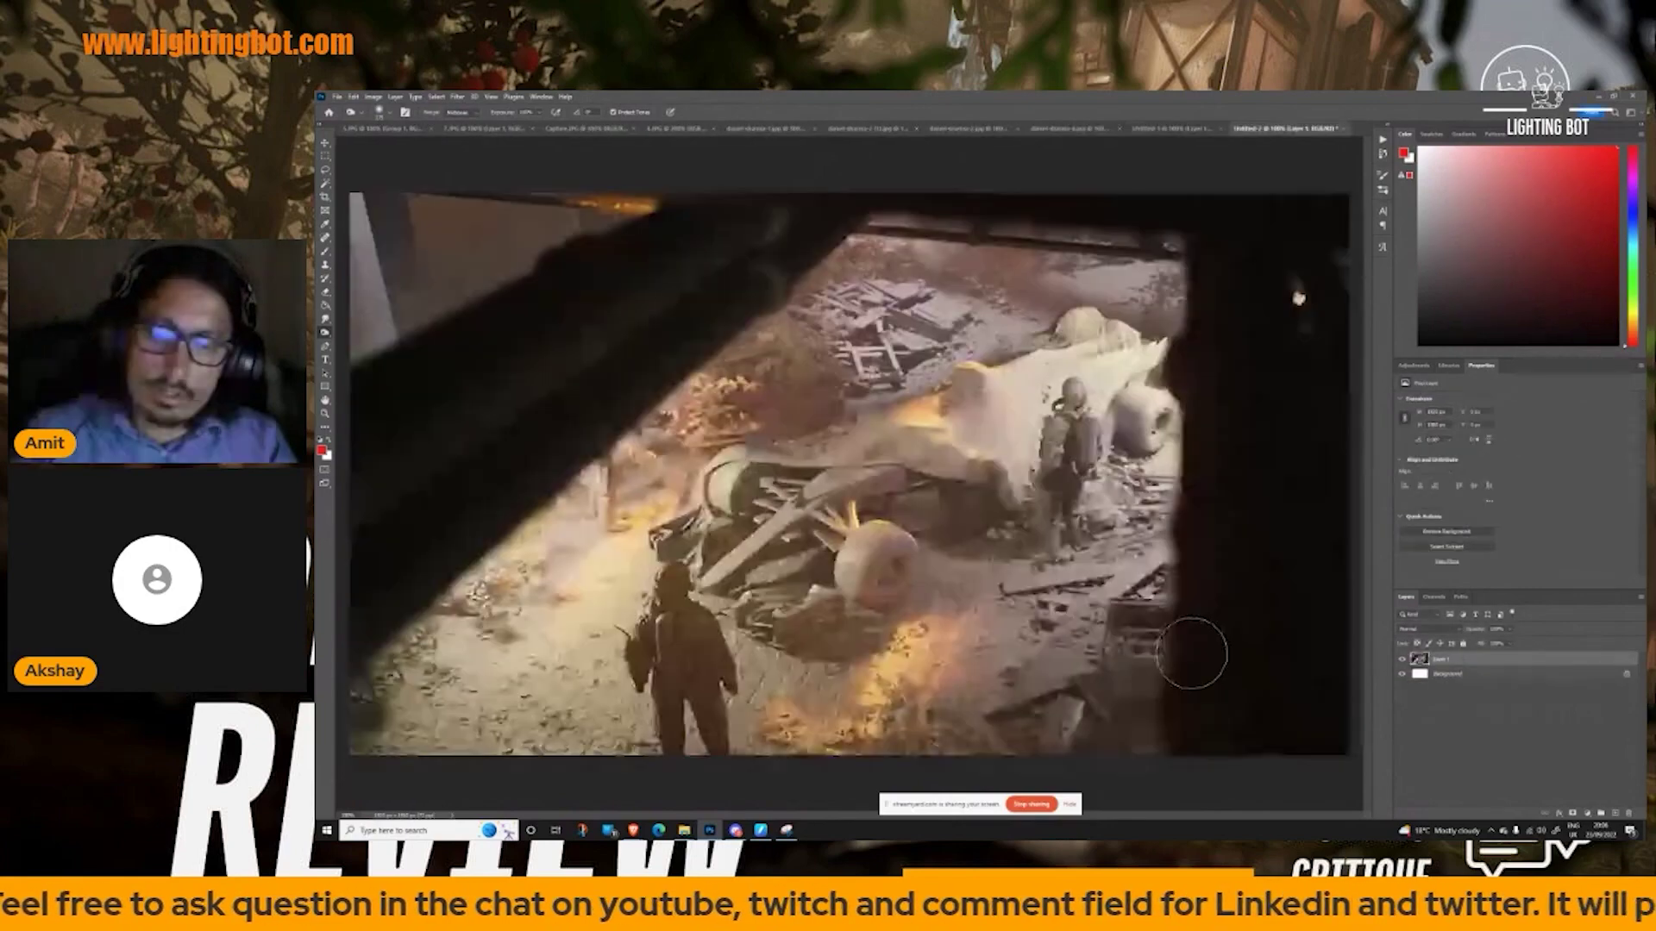
# - Add a Curves adjustment that darkens the image and deepens shadows, then select Layer 1
pyautogui.click(1600, 813)
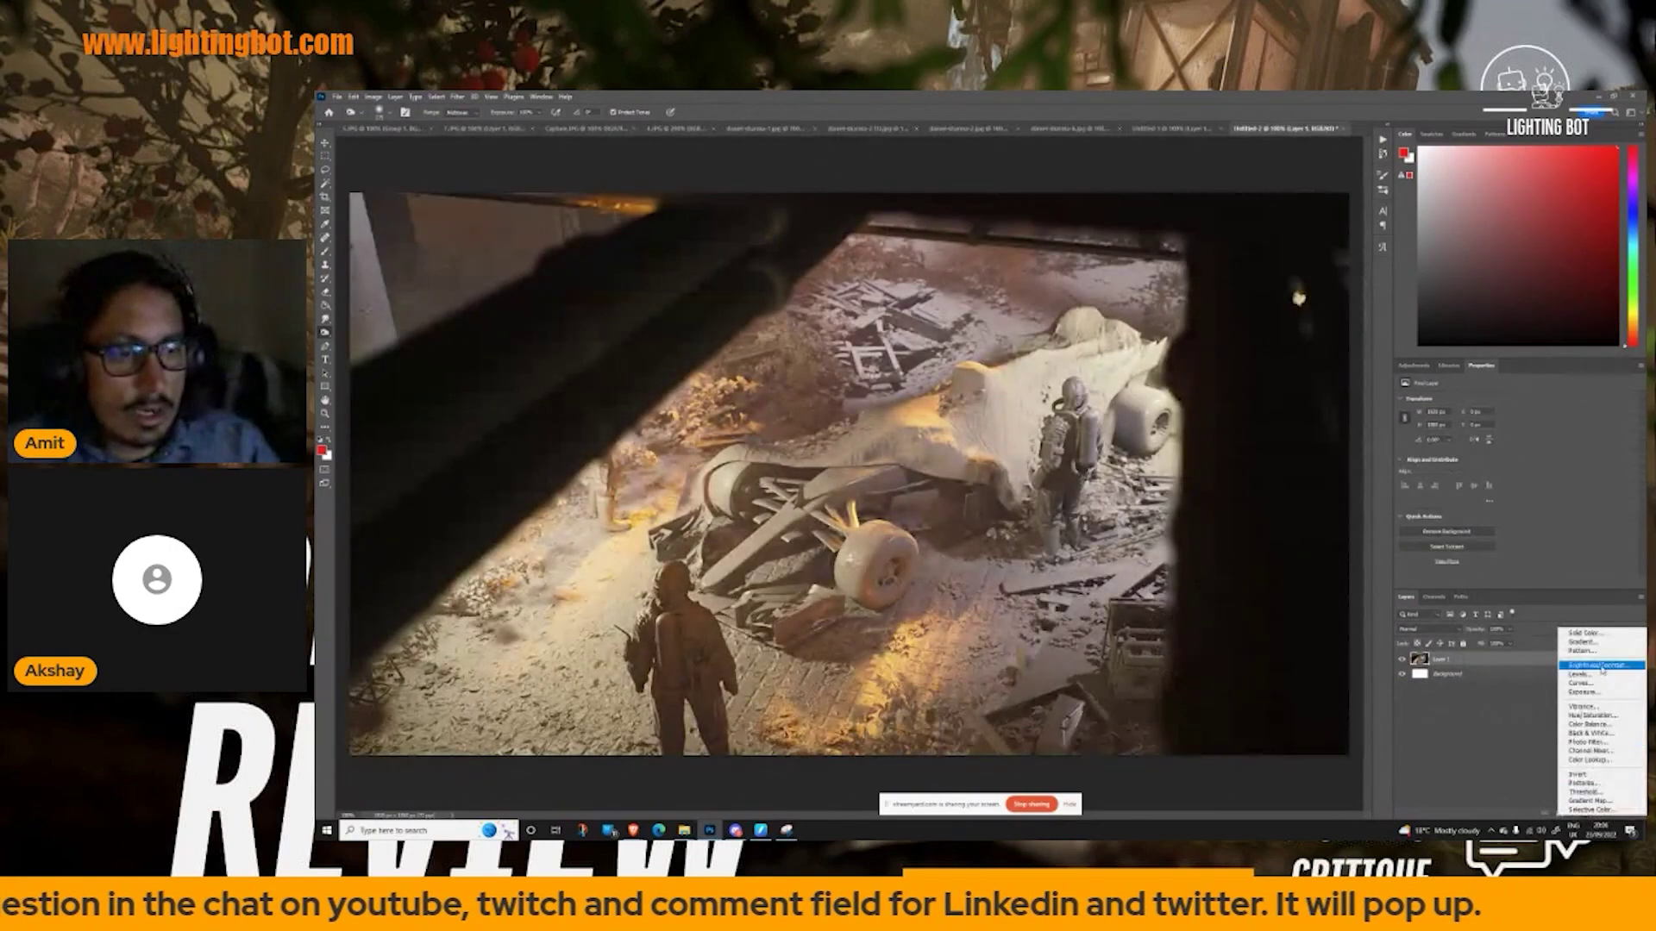
pyautogui.click(1587, 683)
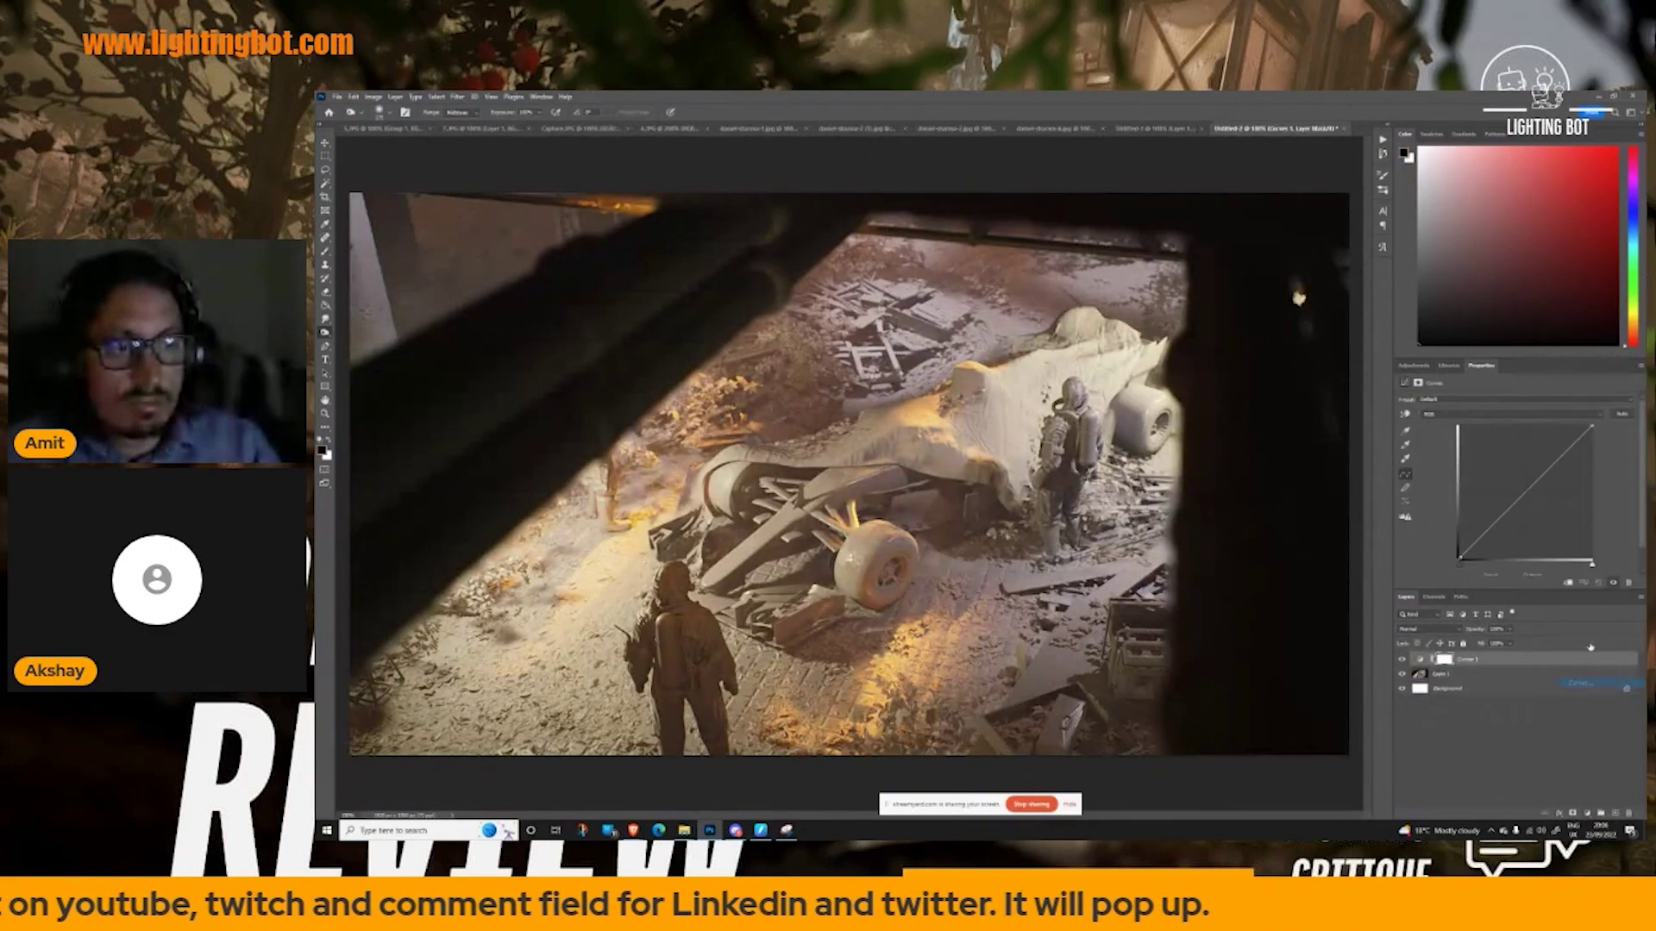
pyautogui.moveTo(1556, 468); pyautogui.dragTo(1565, 470)
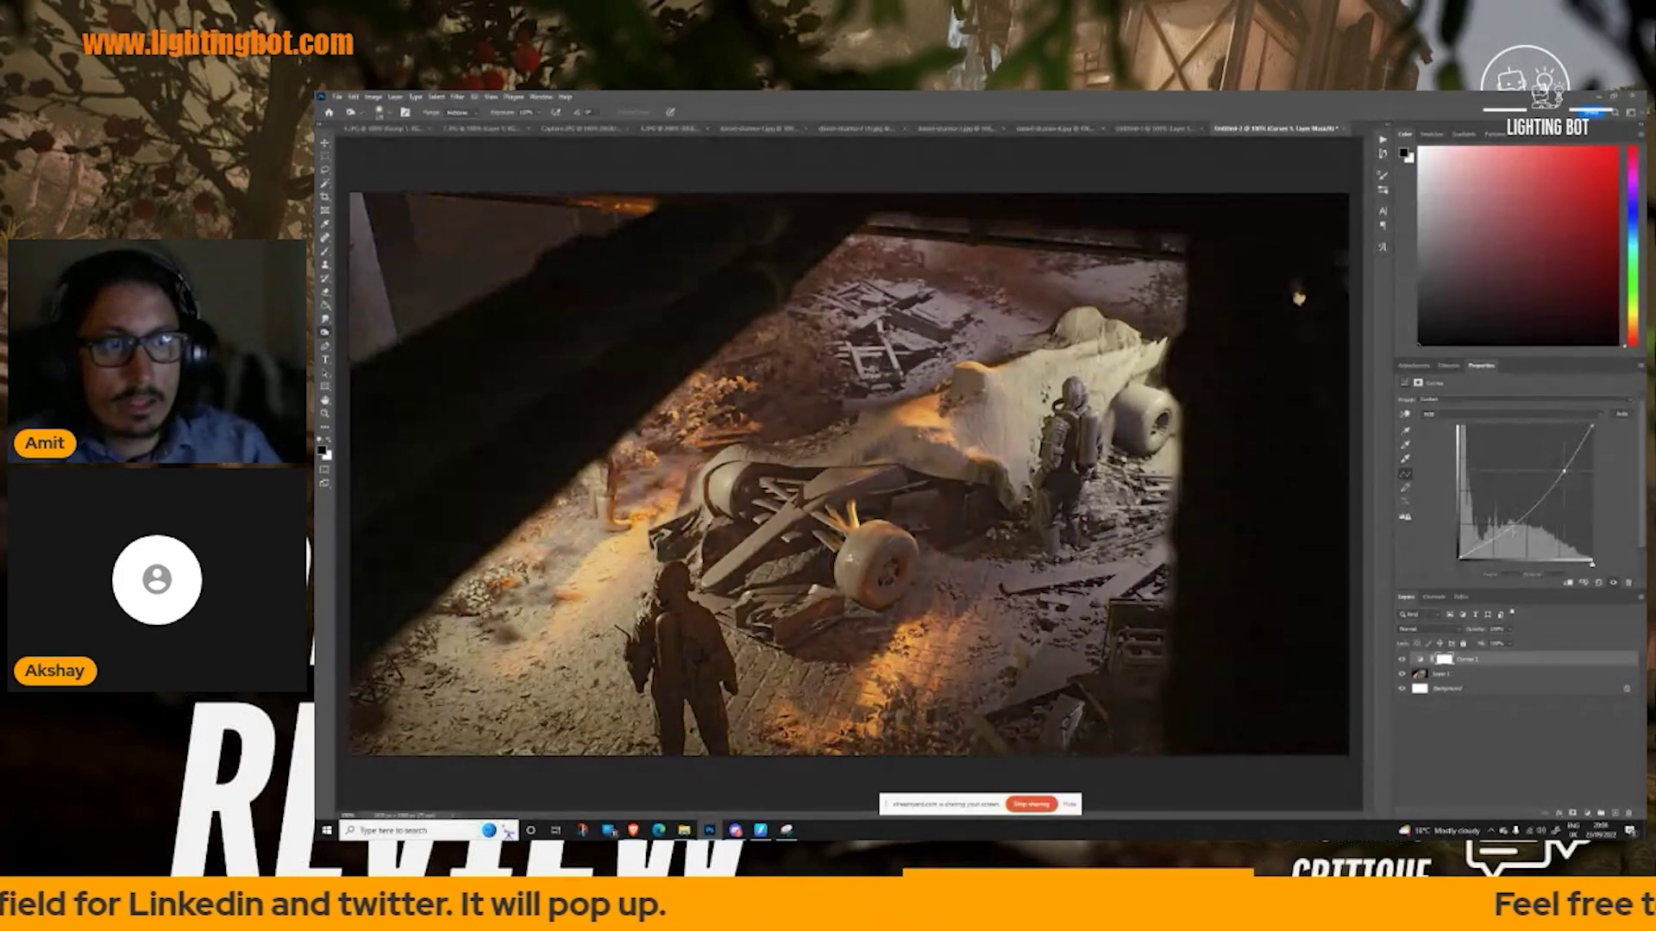
pyautogui.moveTo(1502, 533); pyautogui.dragTo(1510, 535)
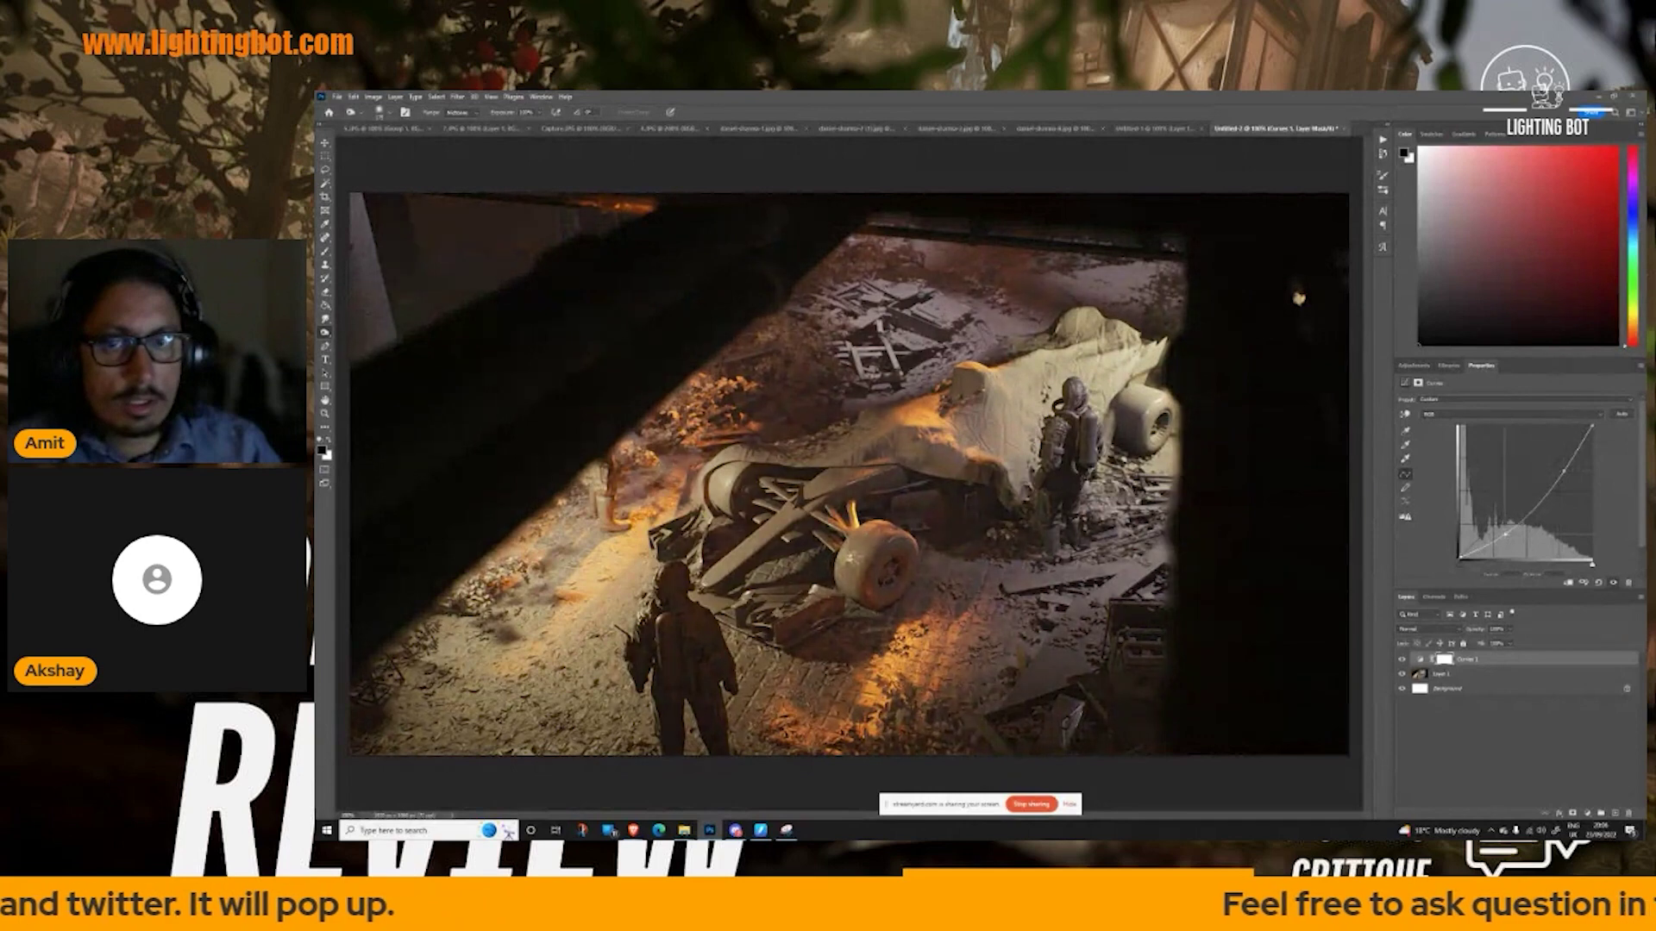
pyautogui.click(1516, 677)
# - Duplicate Layer 1 and burn the tones around the astronaut and the cloth-draped vehicle
pyautogui.moveTo(1613, 816); pyautogui.dragTo(1613, 815)
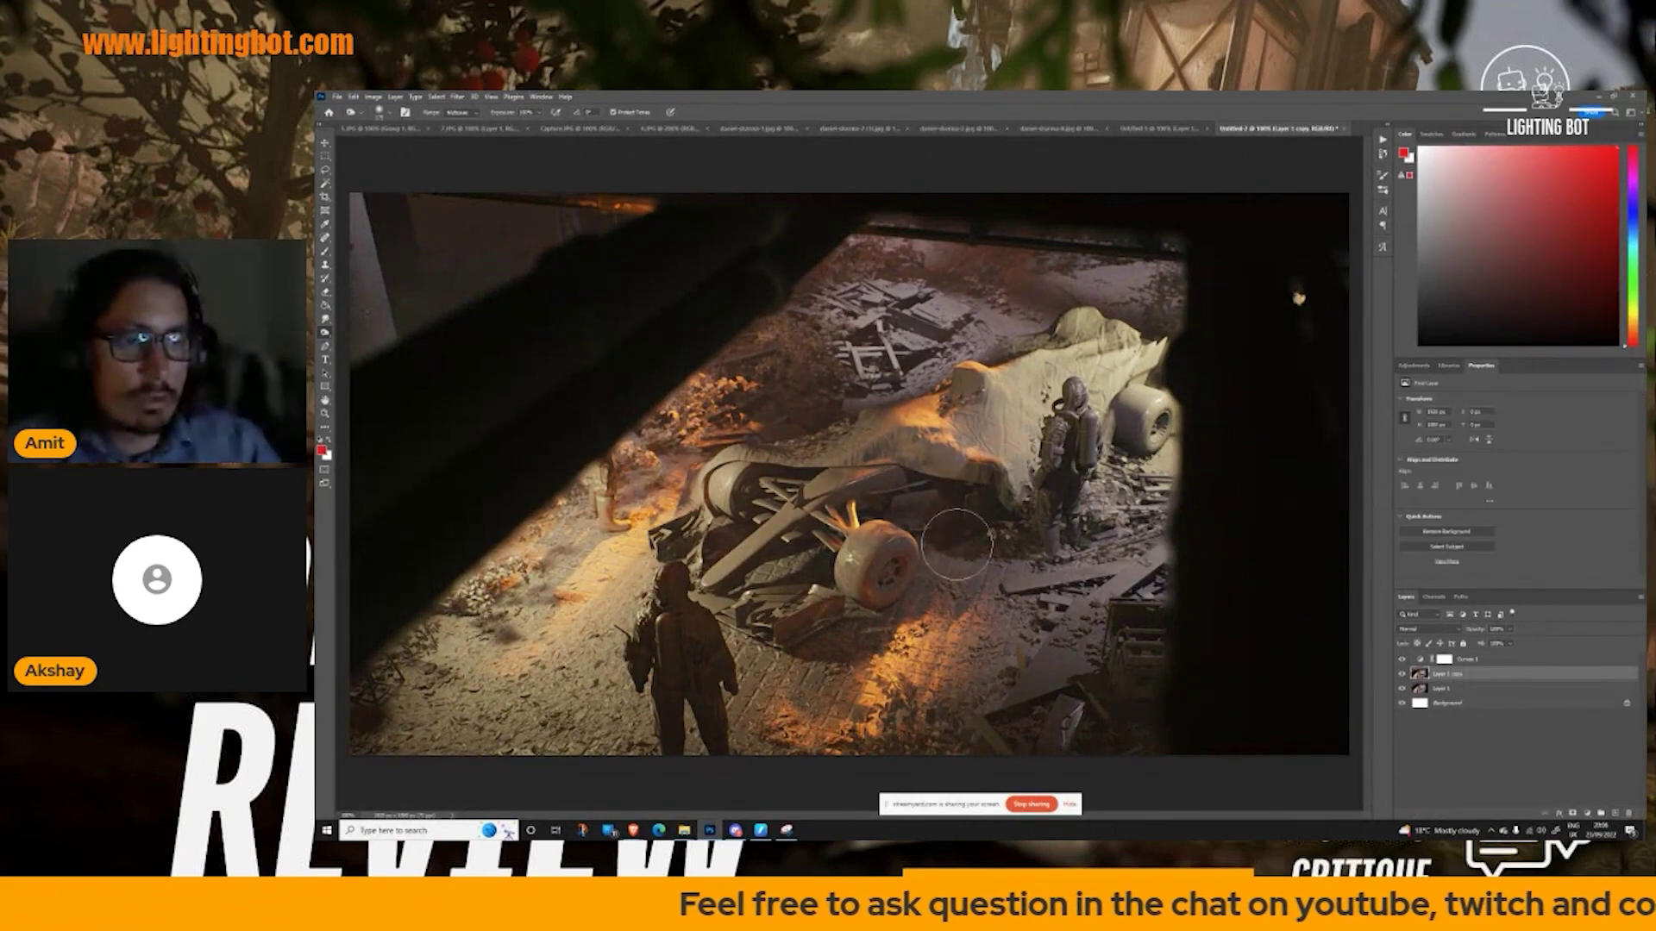
pyautogui.click(327, 332)
pyautogui.click(350, 342)
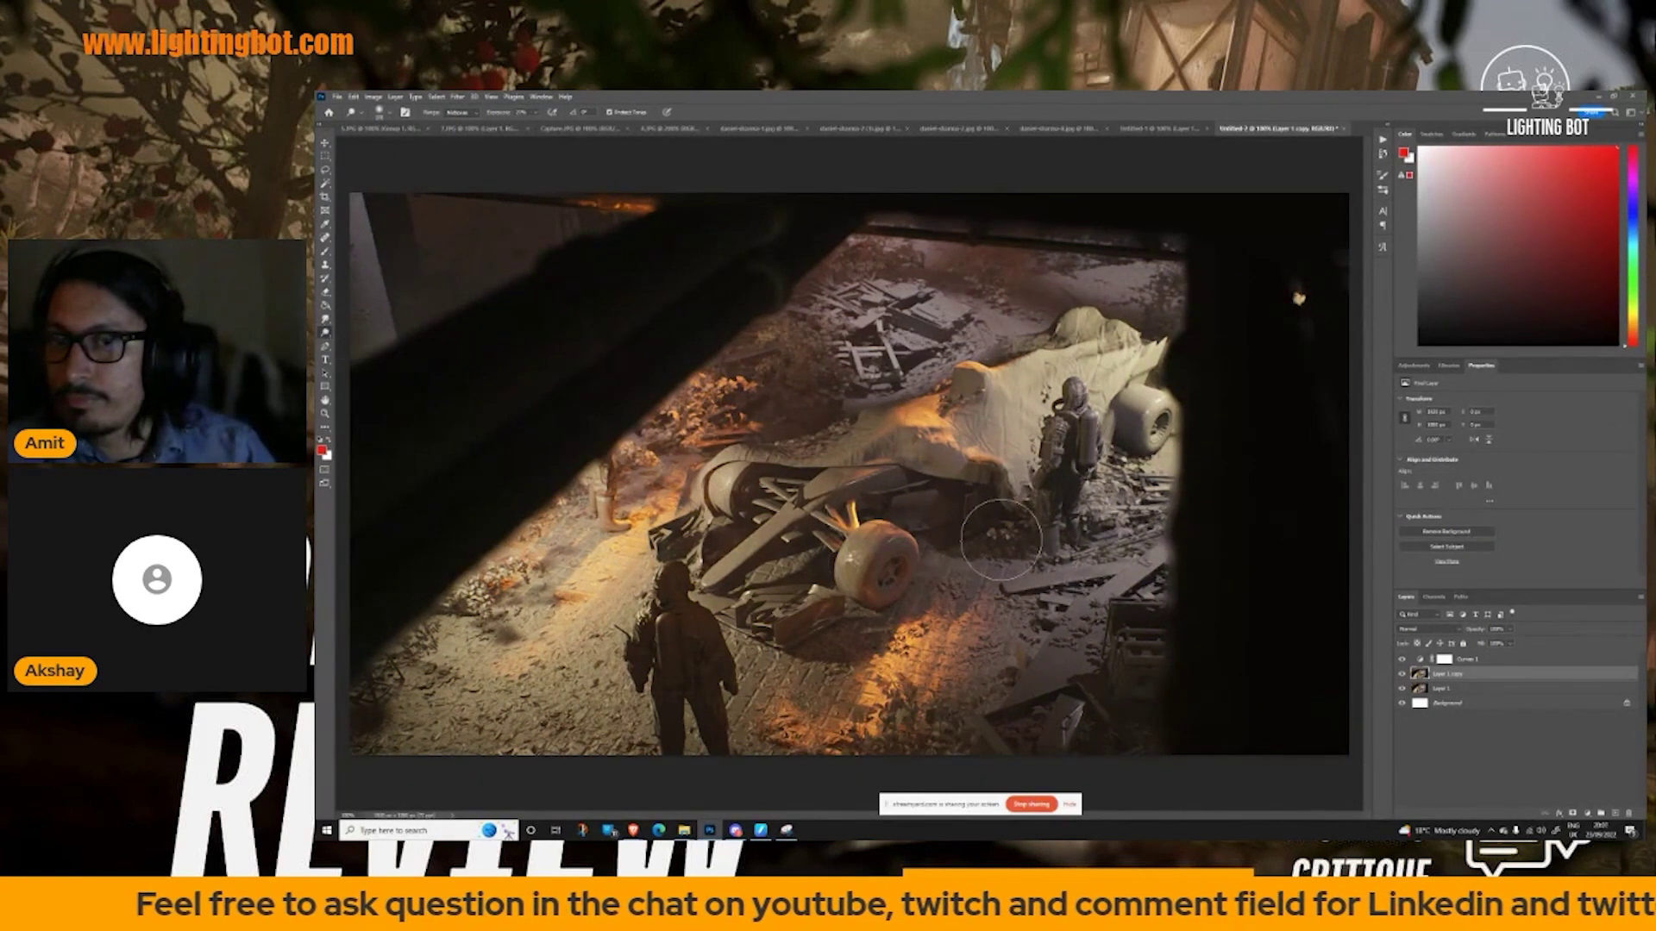
pyautogui.moveTo(1078, 432)
pyautogui.mouseDown()
pyautogui.moveTo(1091, 345)
pyautogui.moveTo(931, 431)
pyautogui.moveTo(1056, 448)
pyautogui.moveTo(1017, 534)
pyautogui.moveTo(1044, 431)
pyautogui.moveTo(1113, 483)
pyautogui.mouseUp()
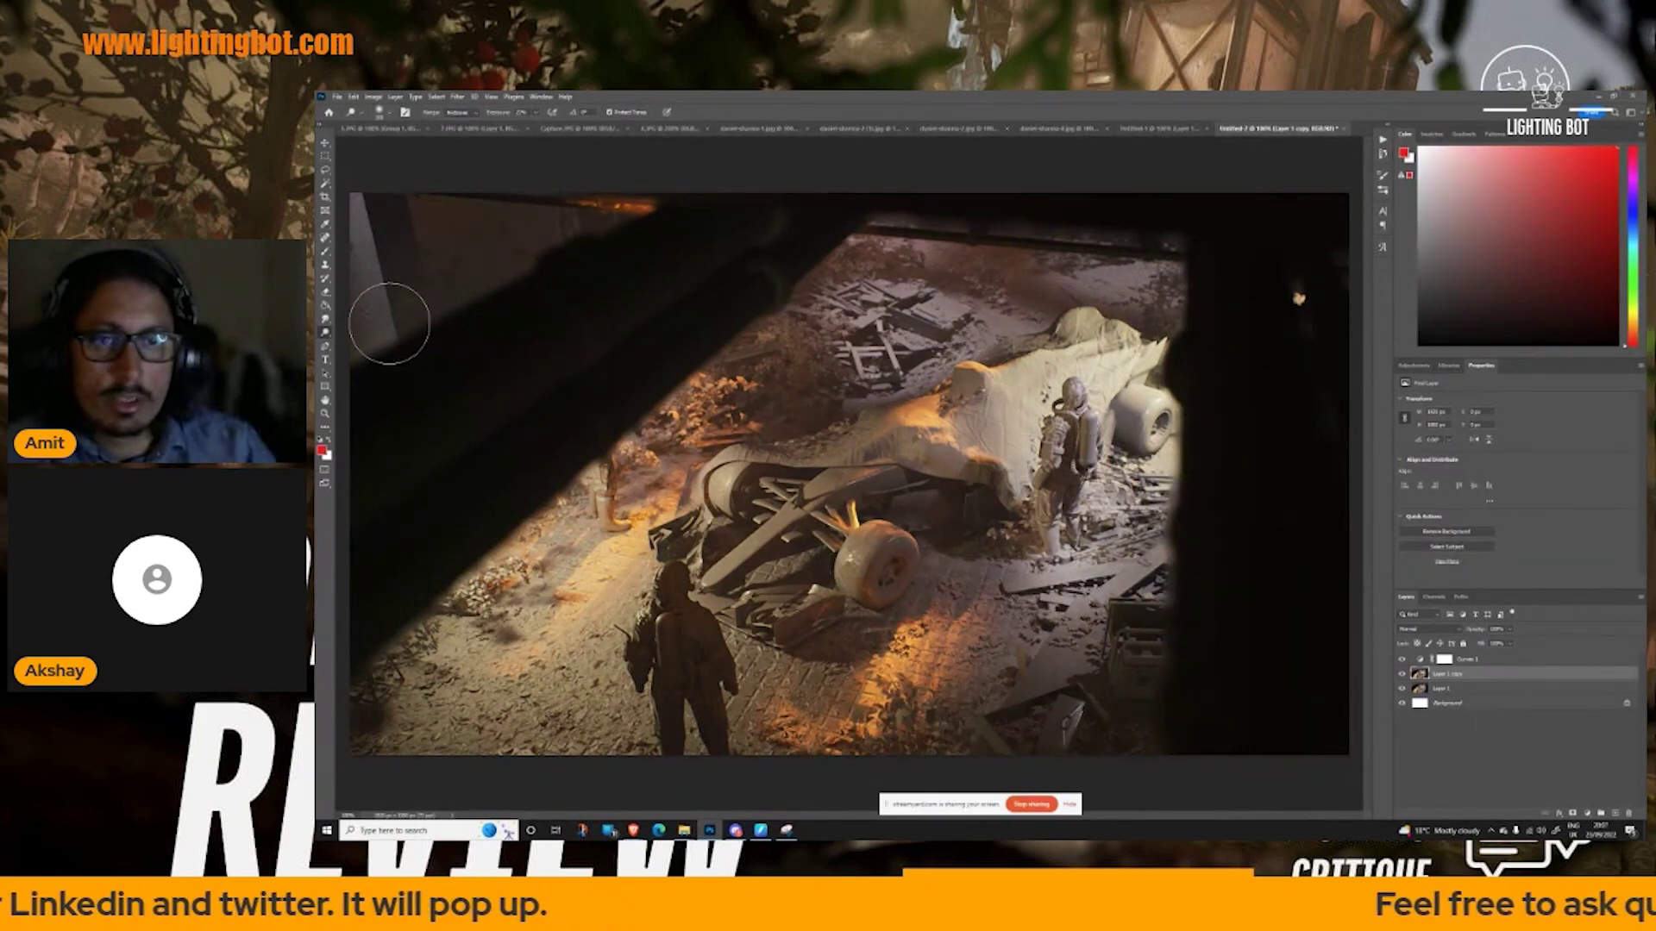
# - Add Color Balance and Hue/Saturation adjustment layers above Layer 1 copy
pyautogui.click(1537, 691)
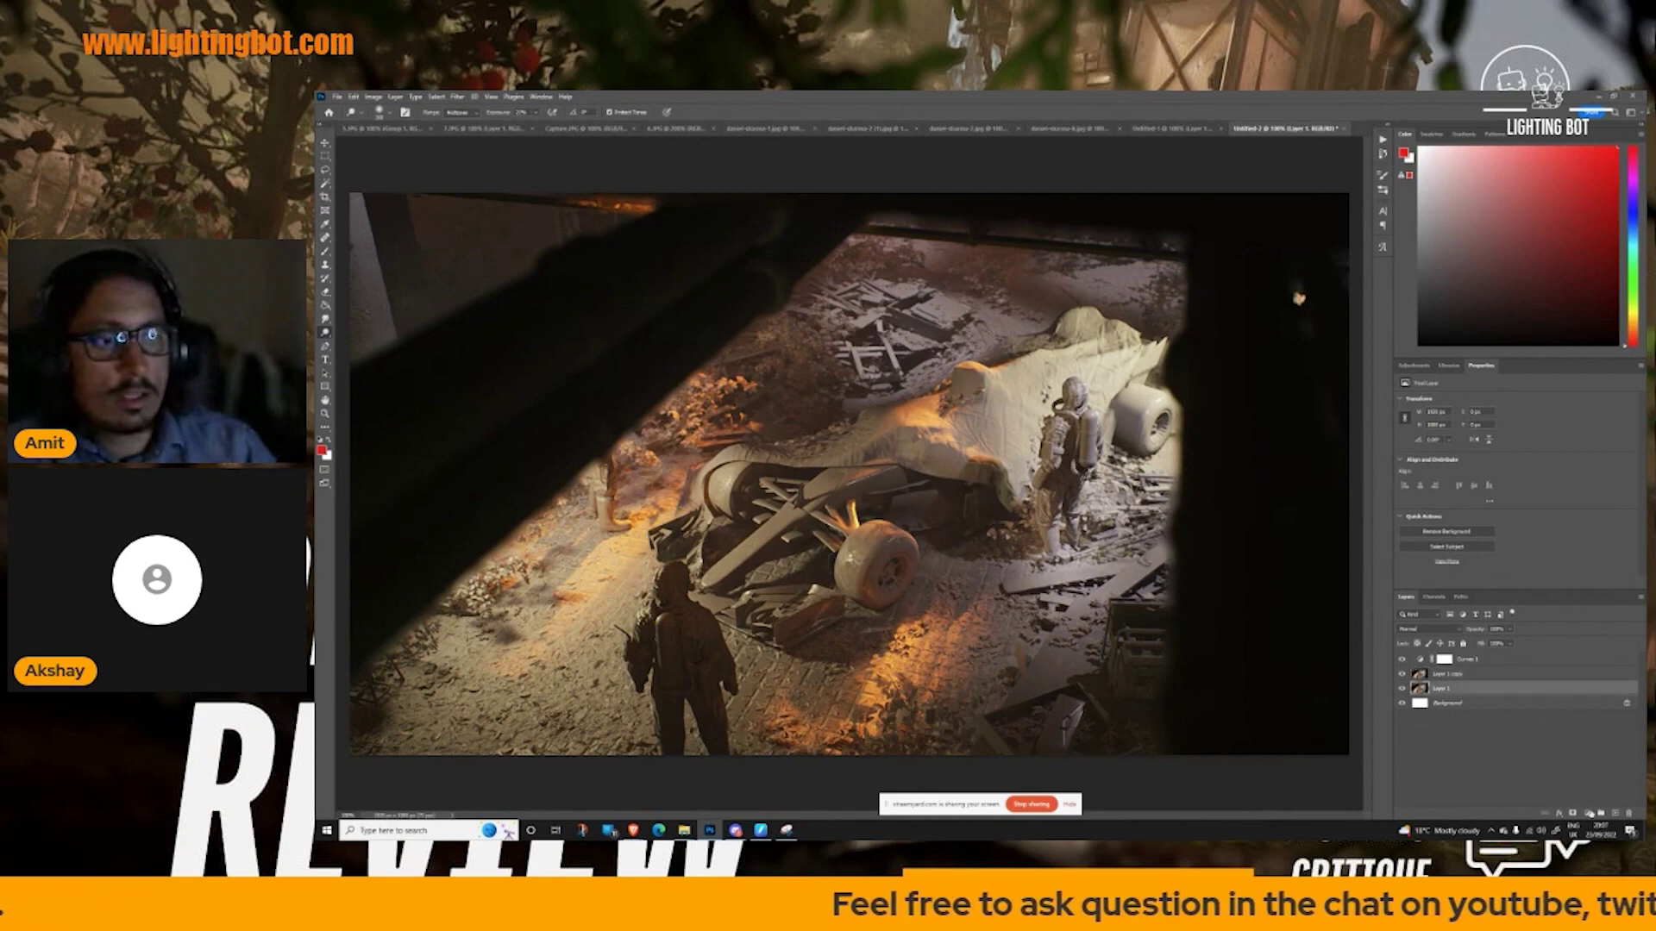
pyautogui.click(1585, 813)
pyautogui.click(1591, 717)
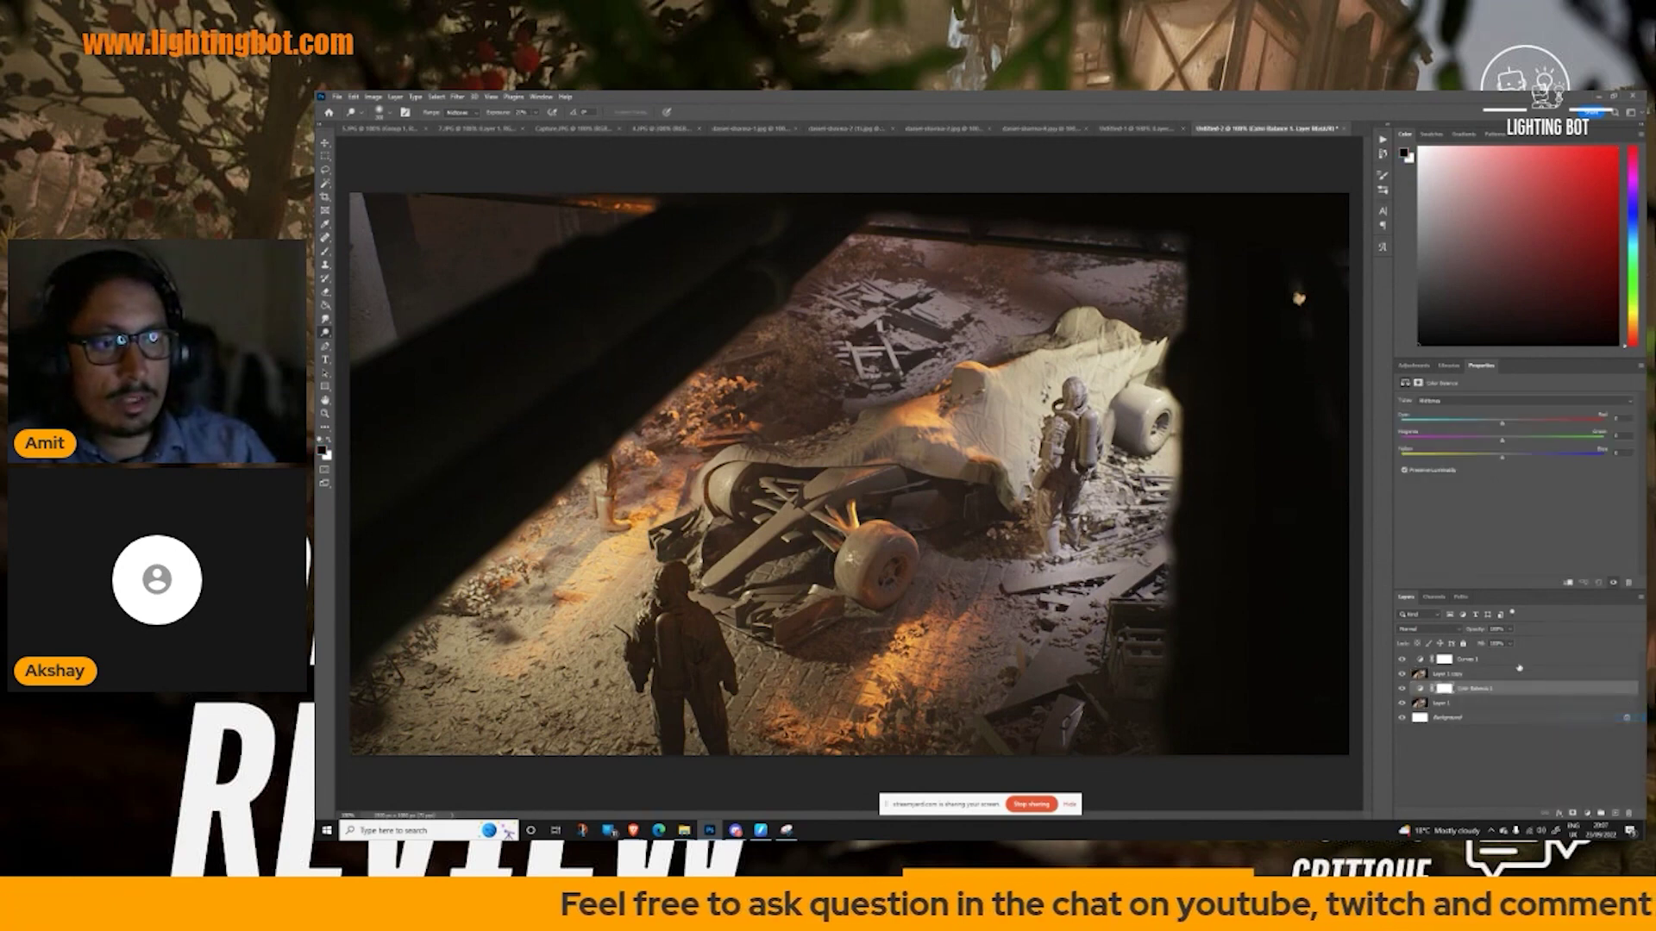
pyautogui.moveTo(1480, 688); pyautogui.dragTo(1480, 669)
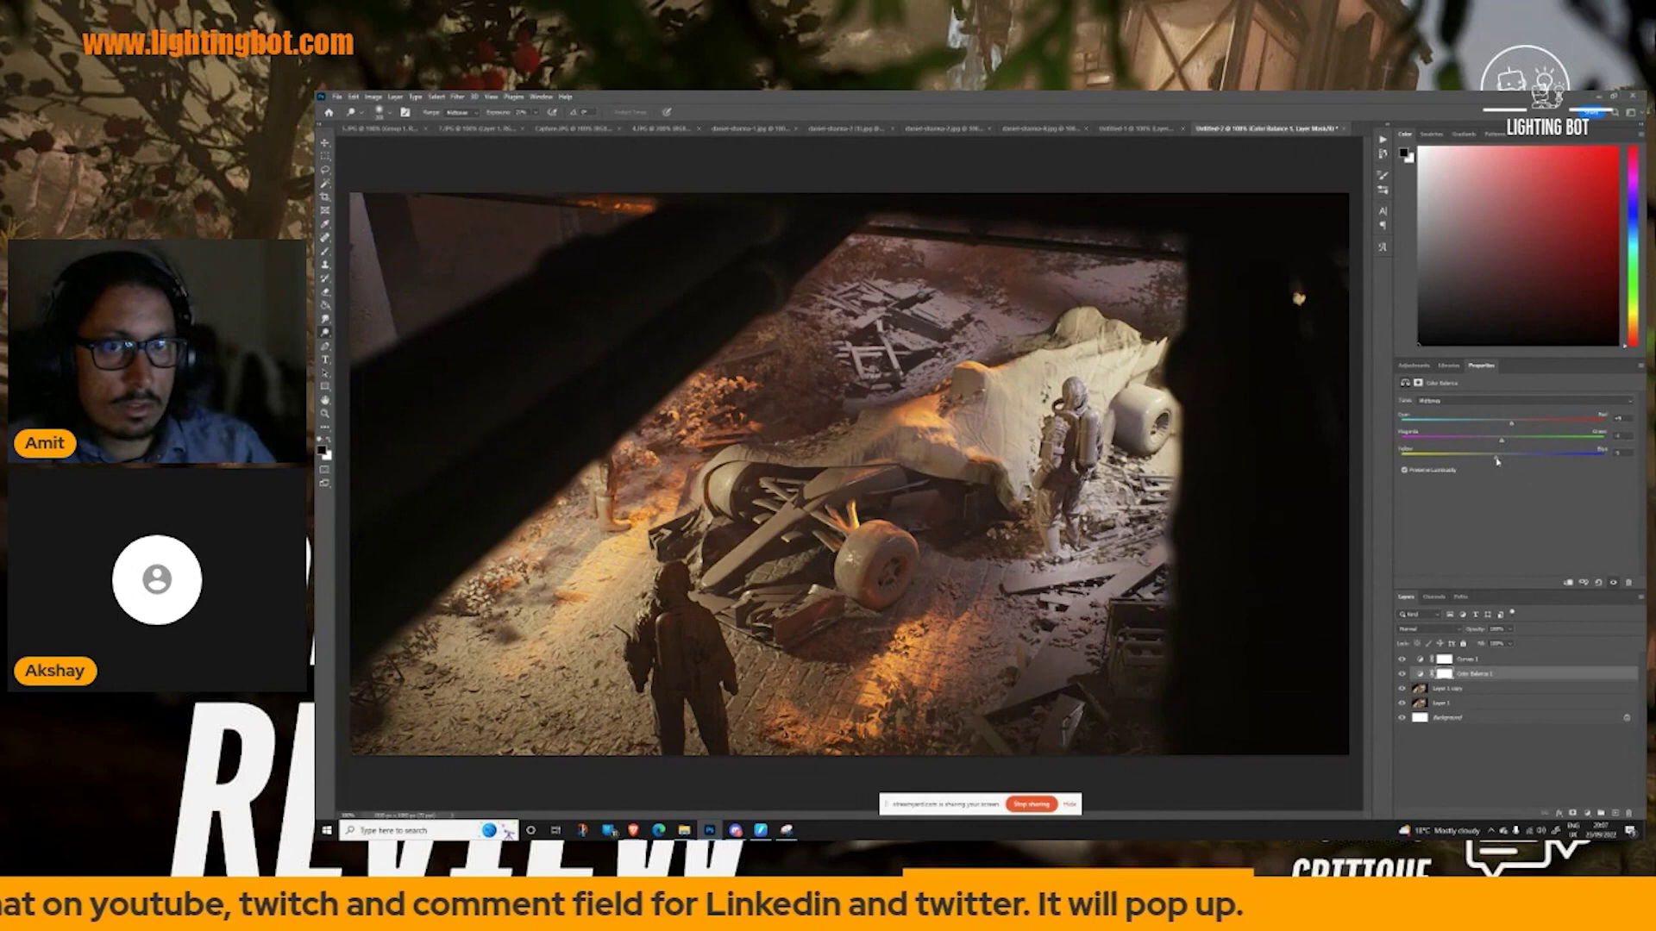
pyautogui.click(1544, 688)
pyautogui.click(1584, 811)
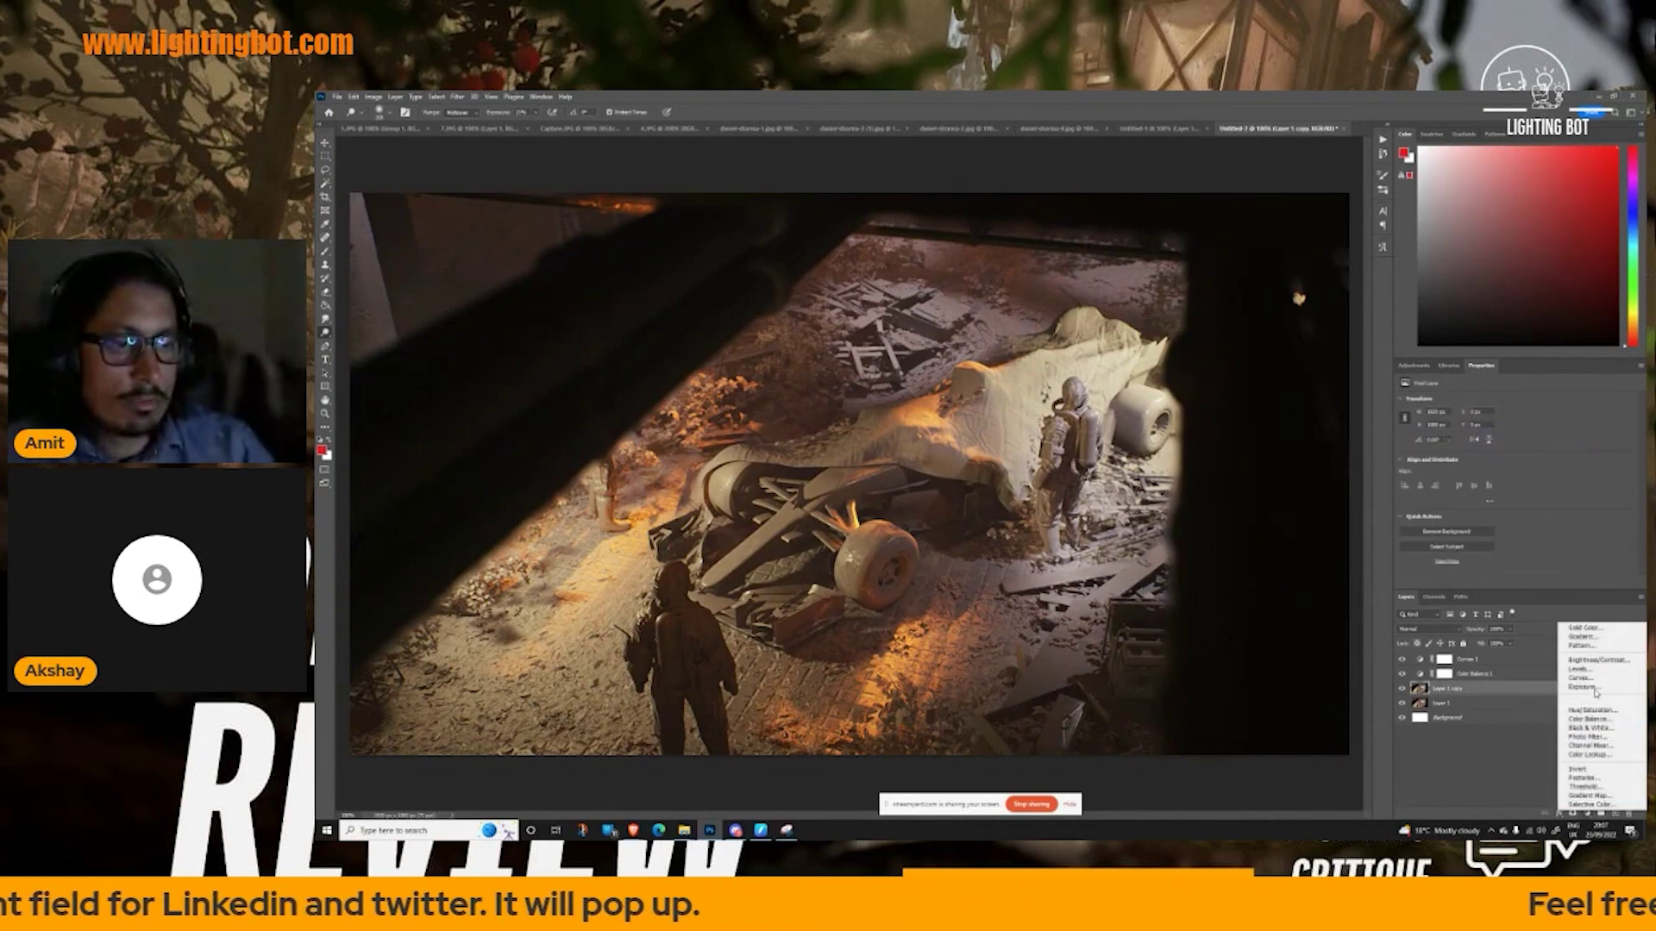
pyautogui.click(1593, 710)
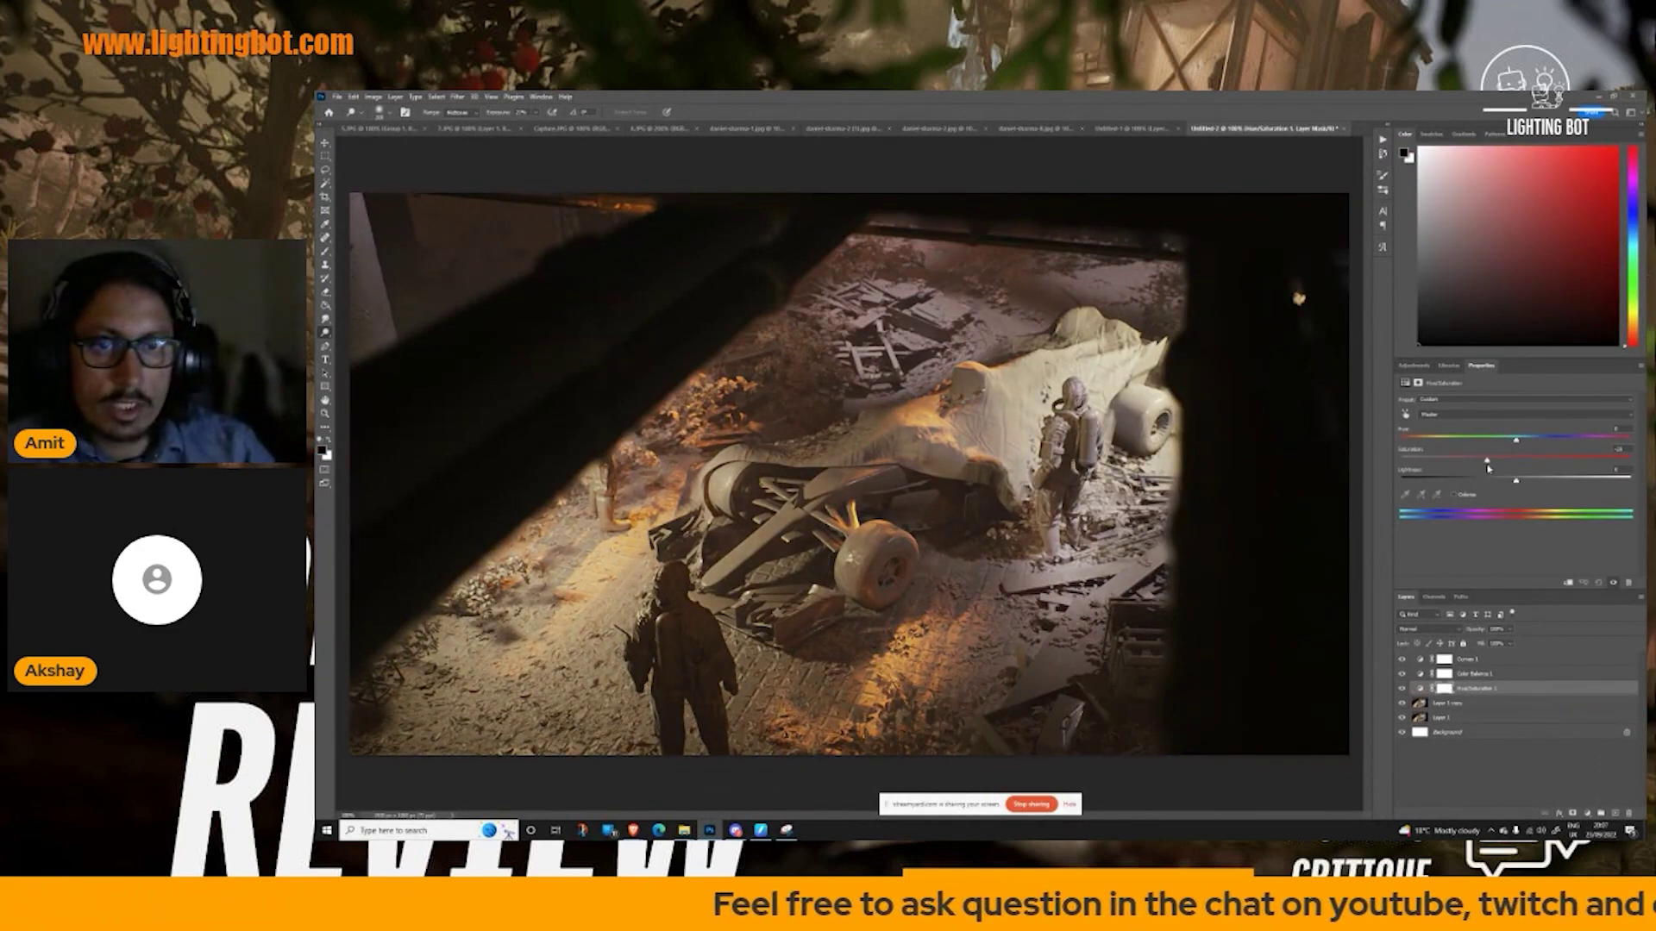
# - Group Layer 1 copy with its adjustments into Group 1 and toggle it to compare
pyautogui.click(1457, 703)
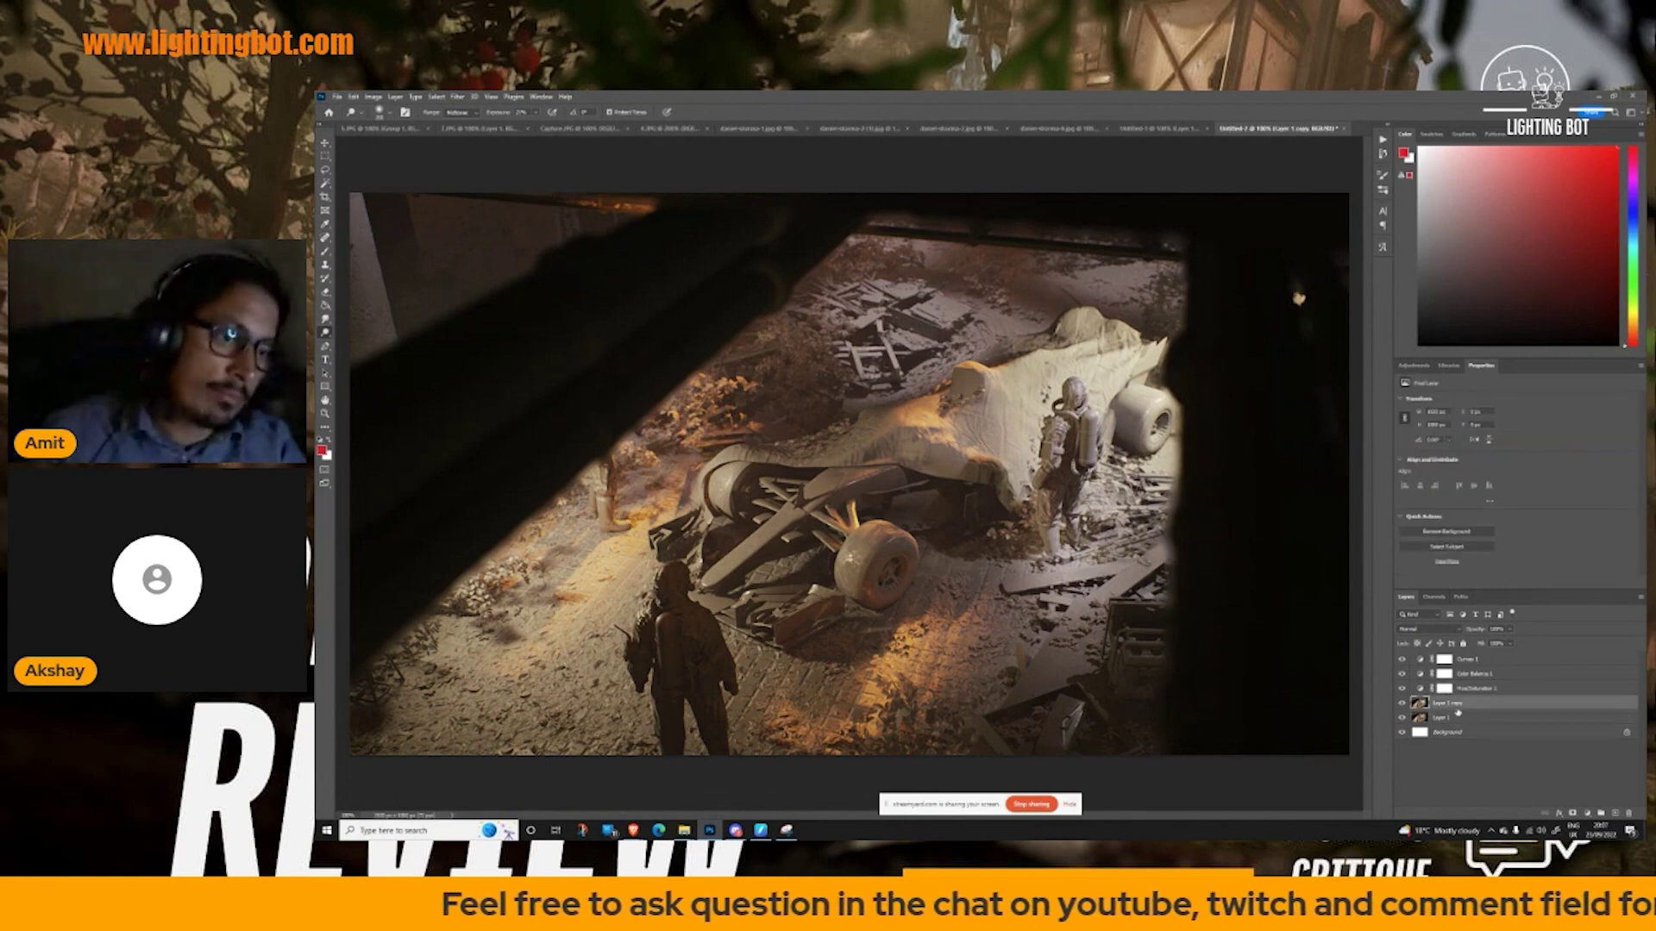
pyautogui.keyDown('shift'); pyautogui.click(1458, 662); pyautogui.keyUp('shift')
pyautogui.click(1598, 813)
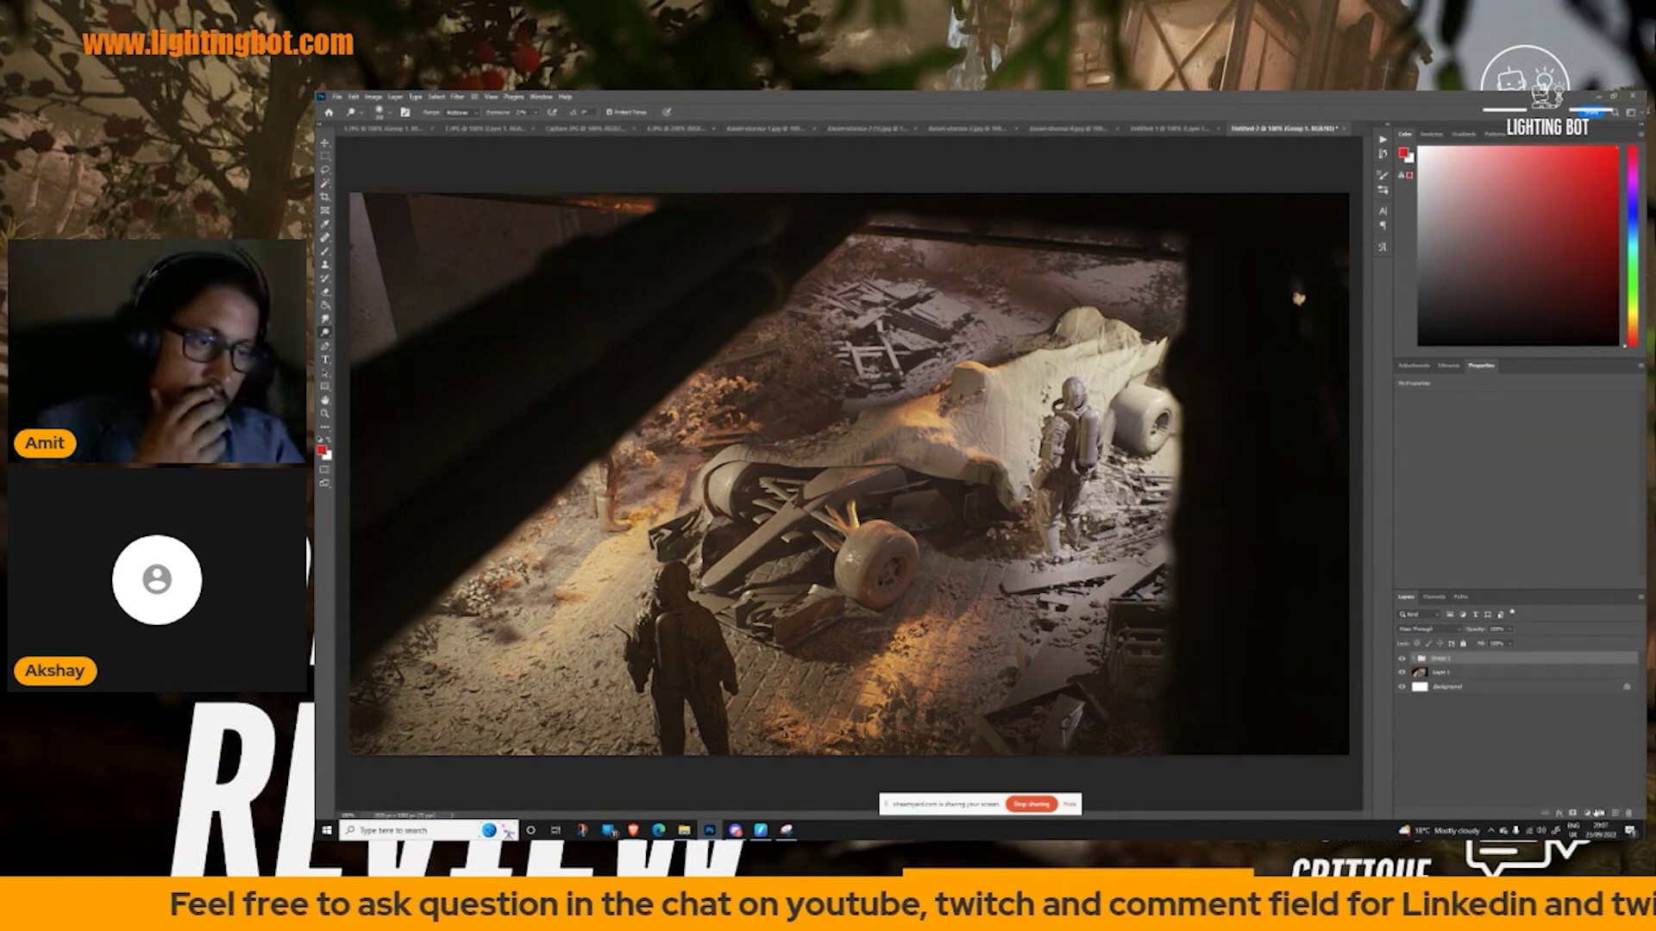
pyautogui.click(1401, 658)
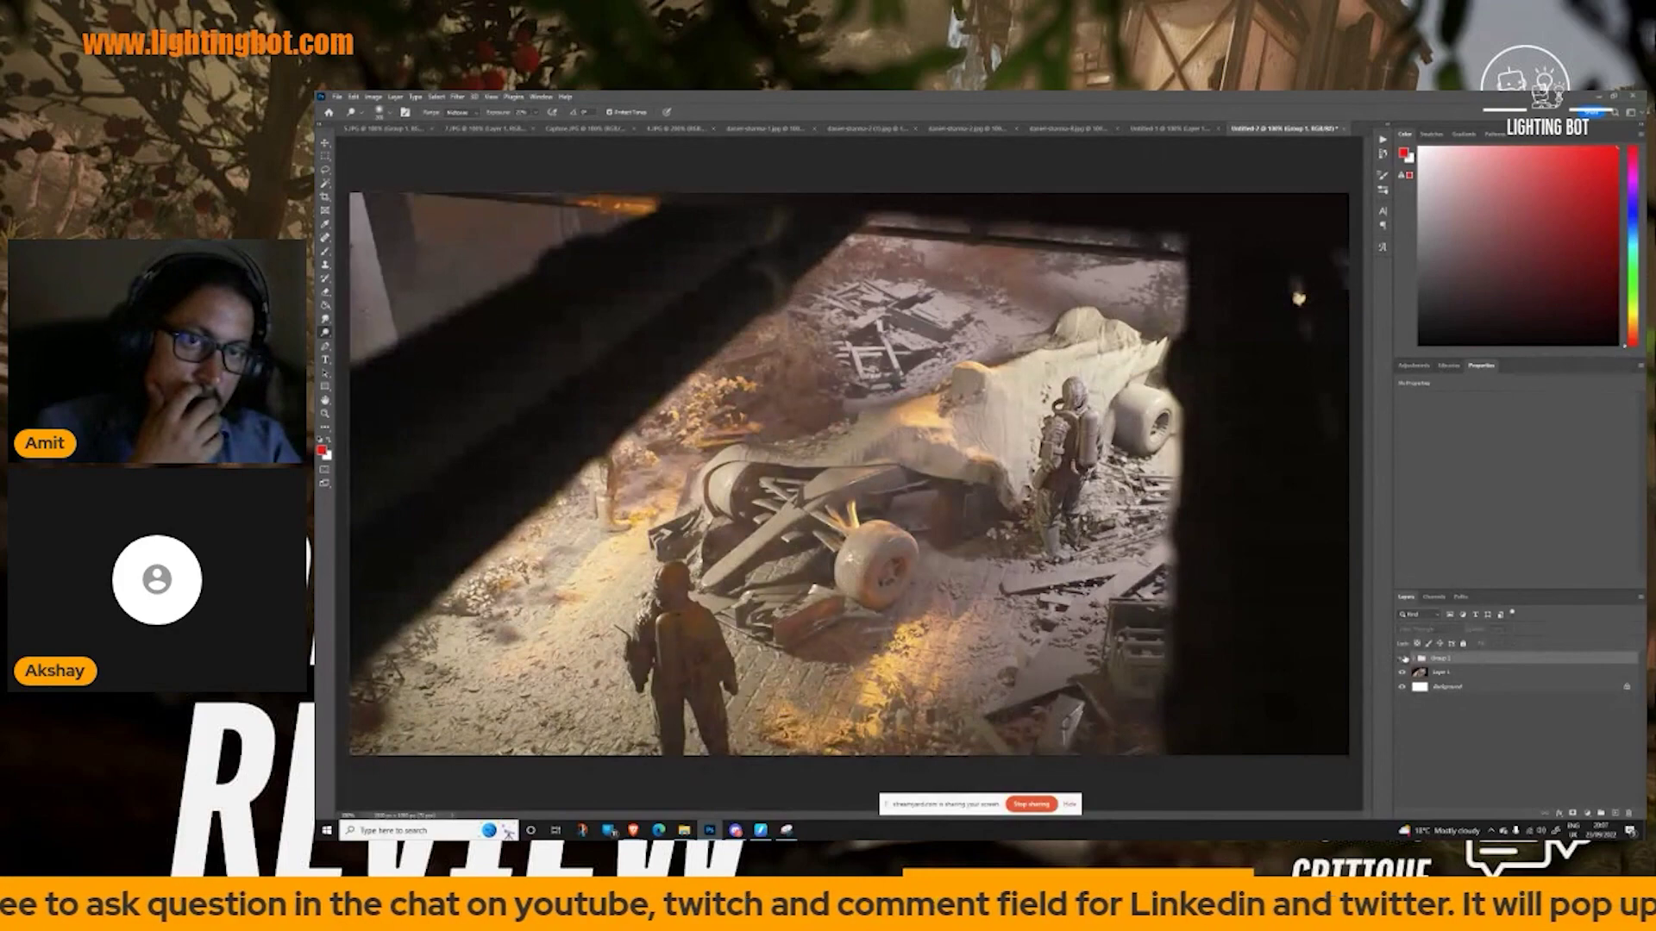
pyautogui.click(1402, 658)
pyautogui.click(1402, 658)
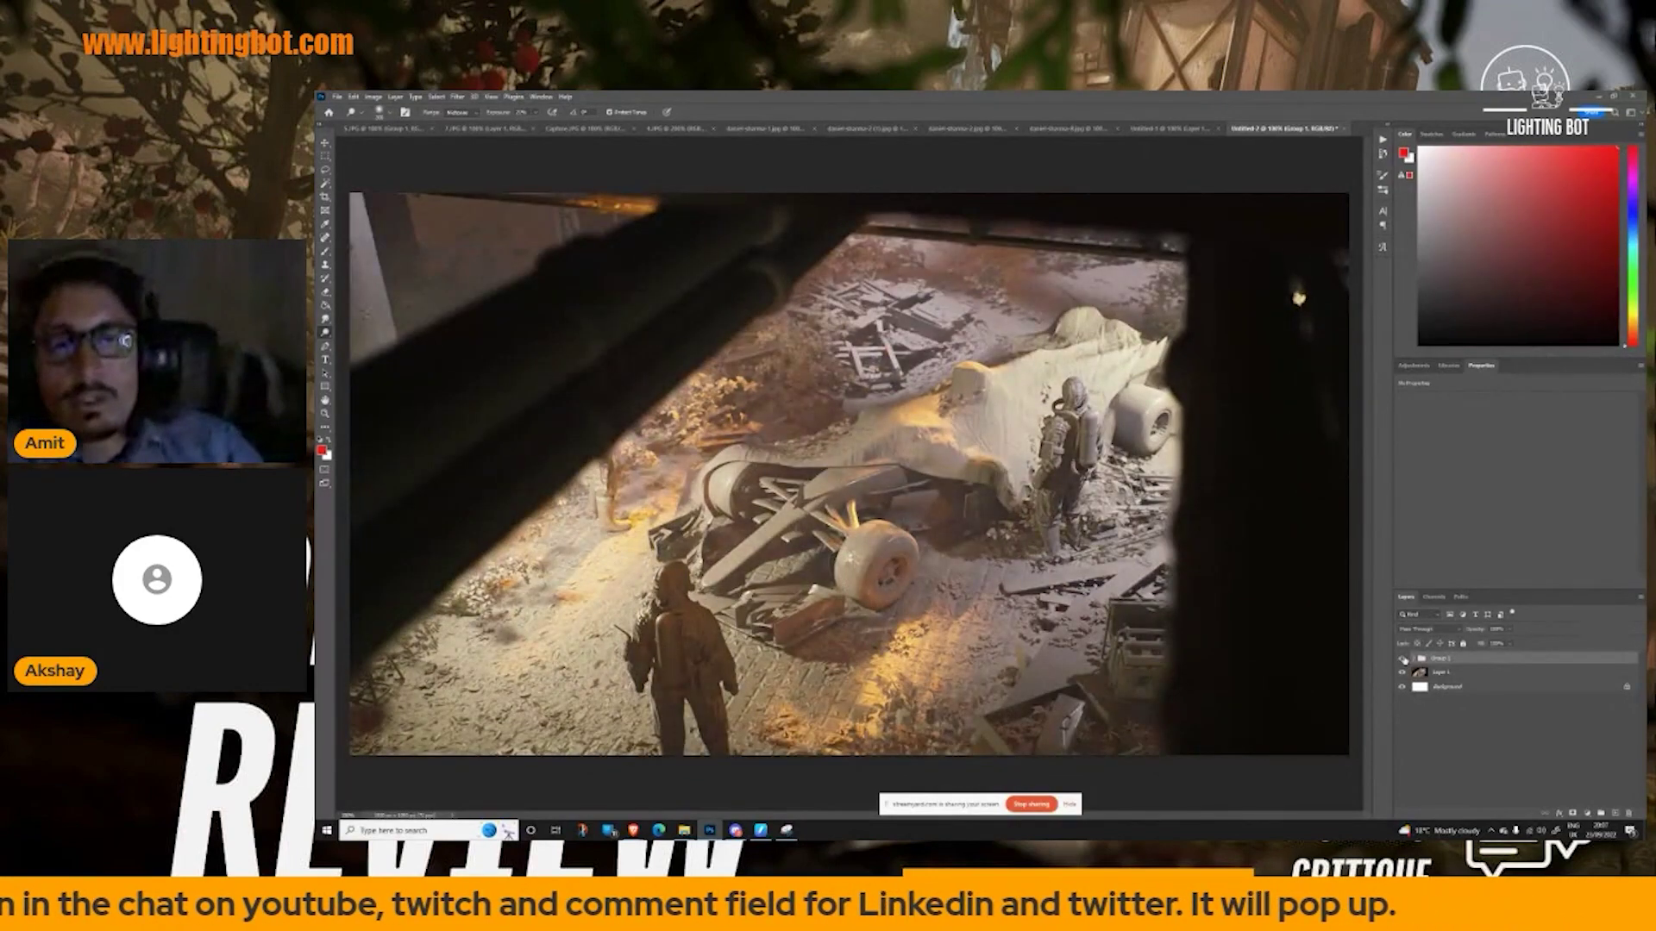
pyautogui.click(1402, 658)
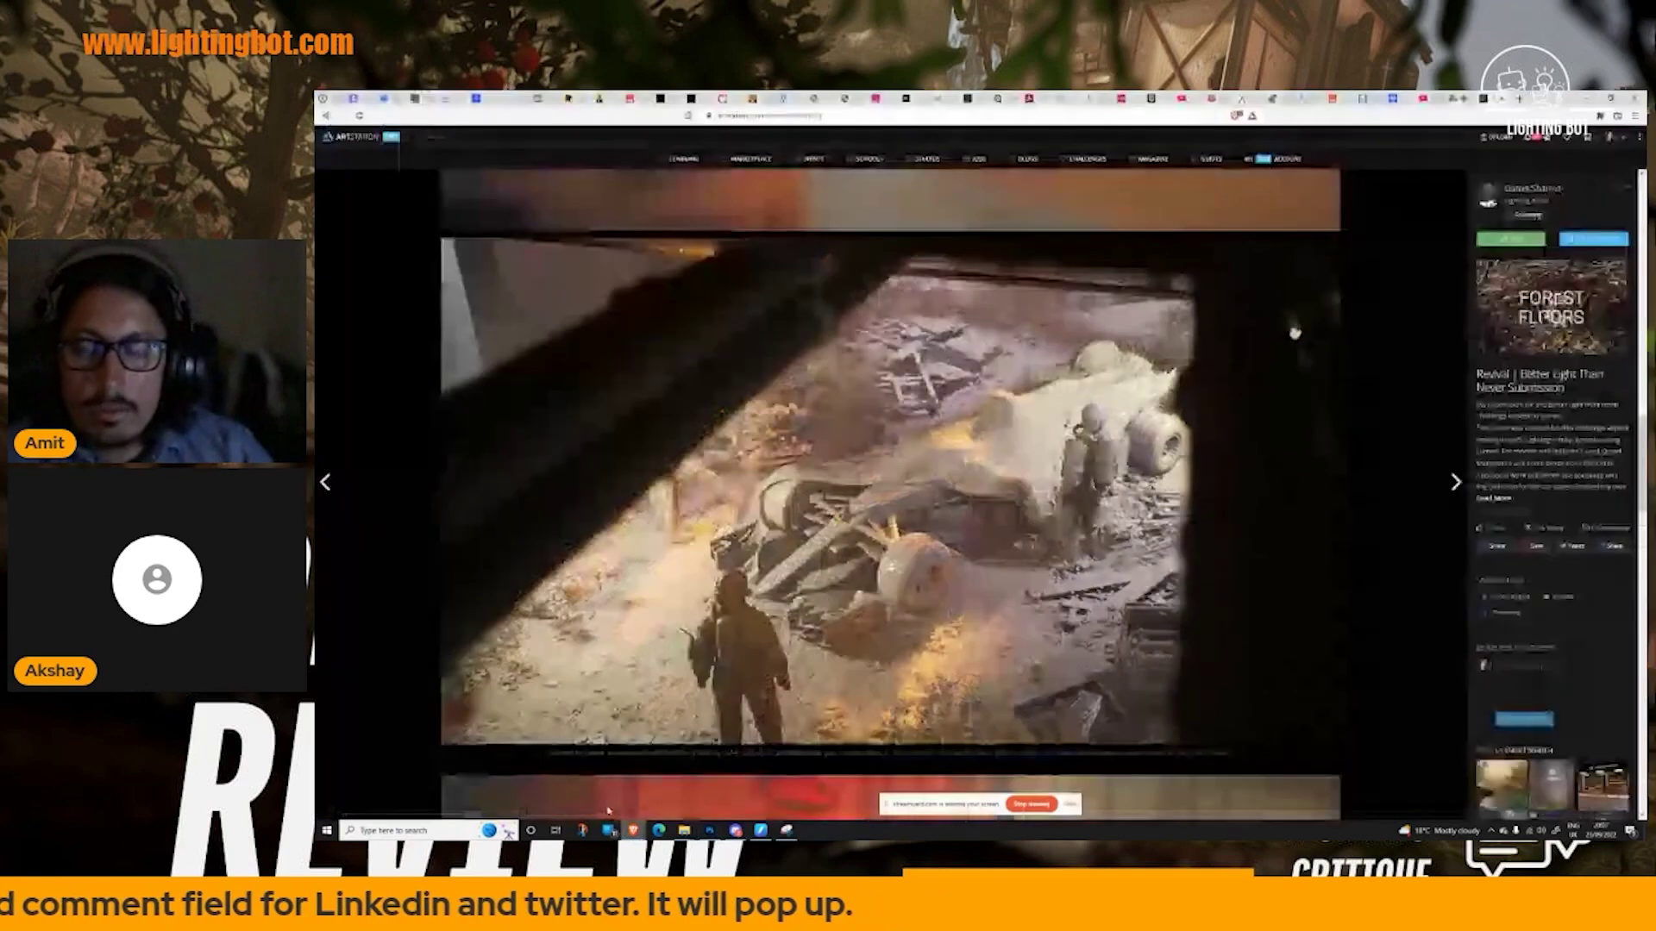
# - From the artist's ArtStation profile, open the 'Zach's Farmhouse | Blender' lamp-lit night scene
pyautogui.click(578, 787)
pyautogui.click(1494, 98)
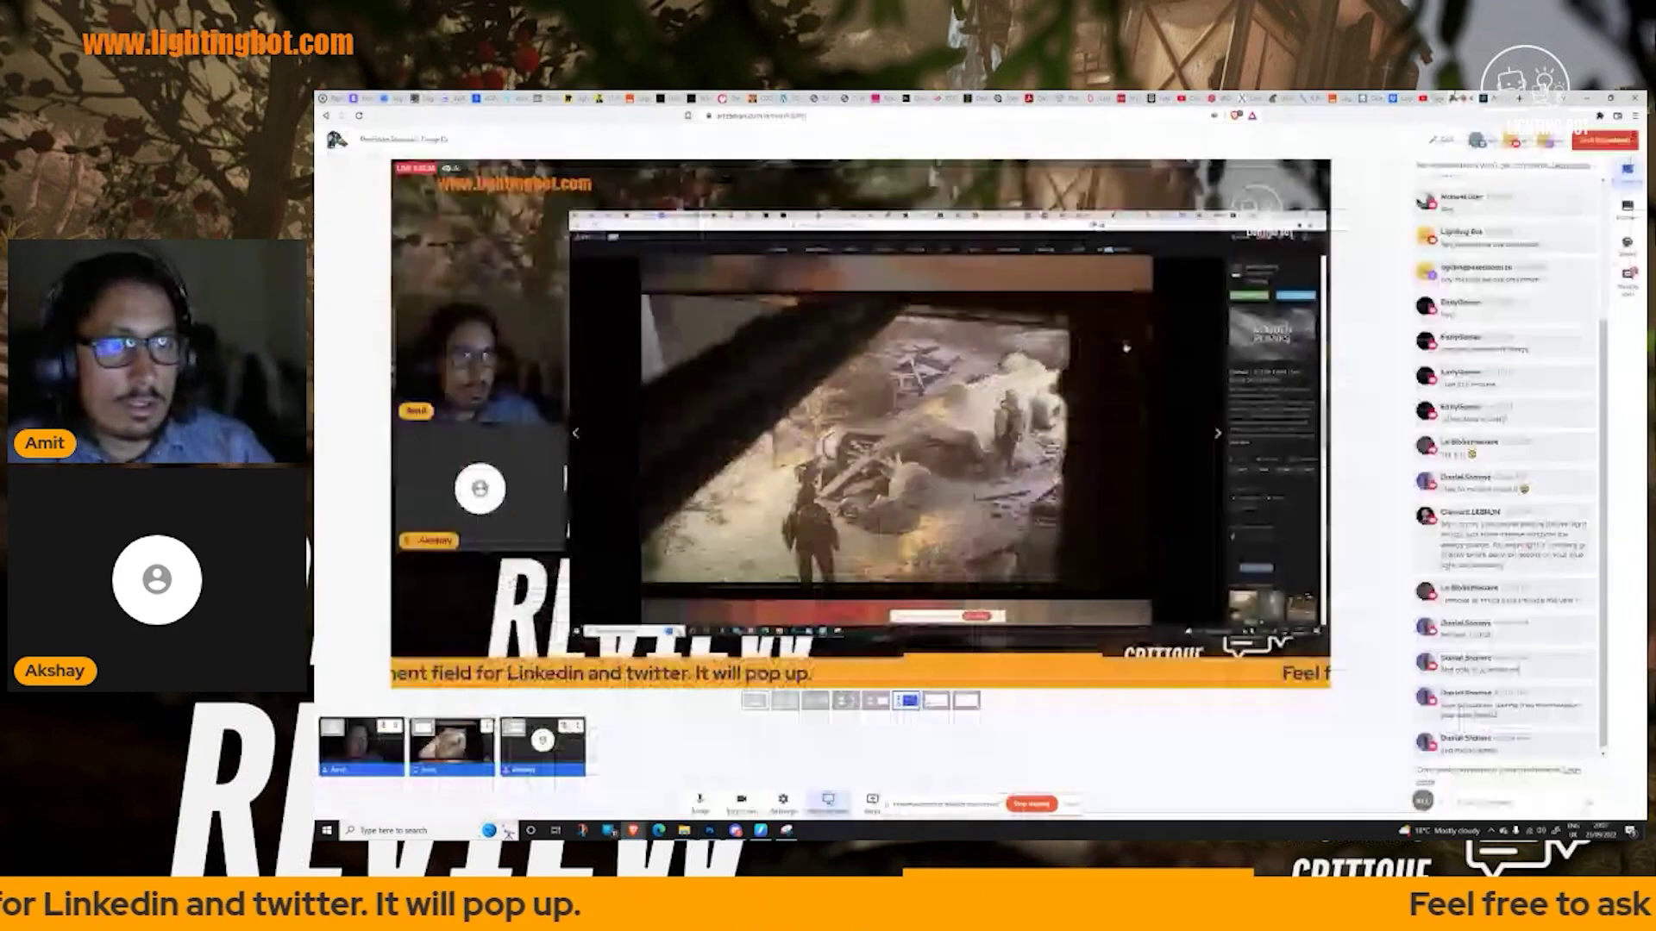
pyautogui.click(1460, 97)
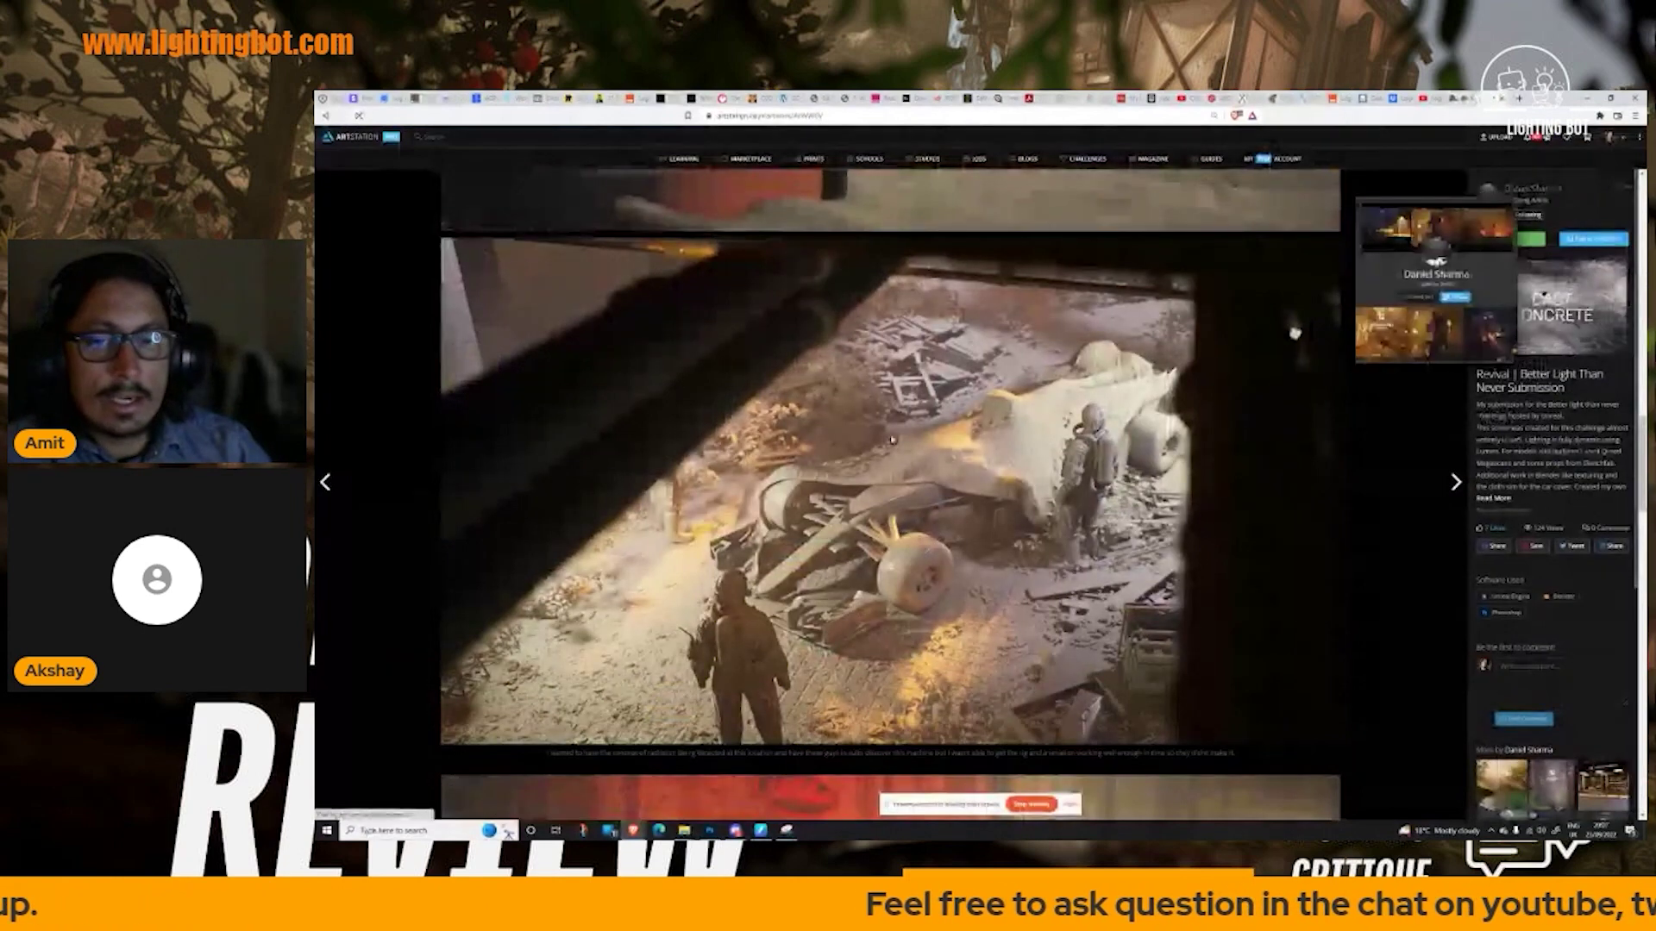
pyautogui.click(1544, 190)
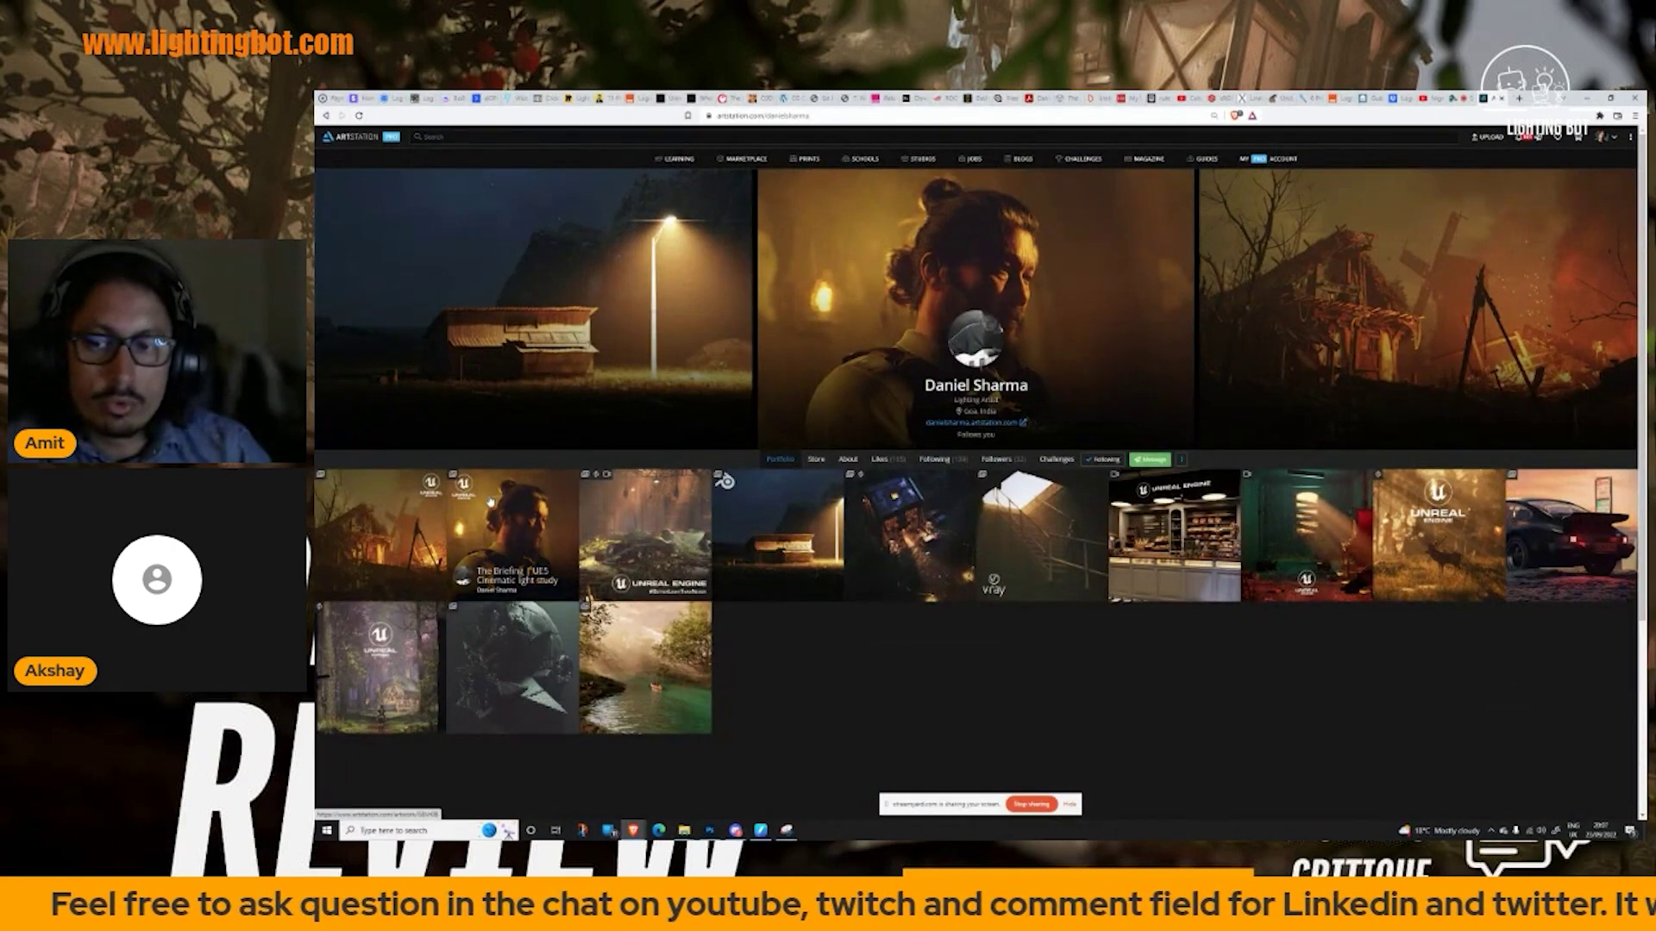
pyautogui.click(787, 522)
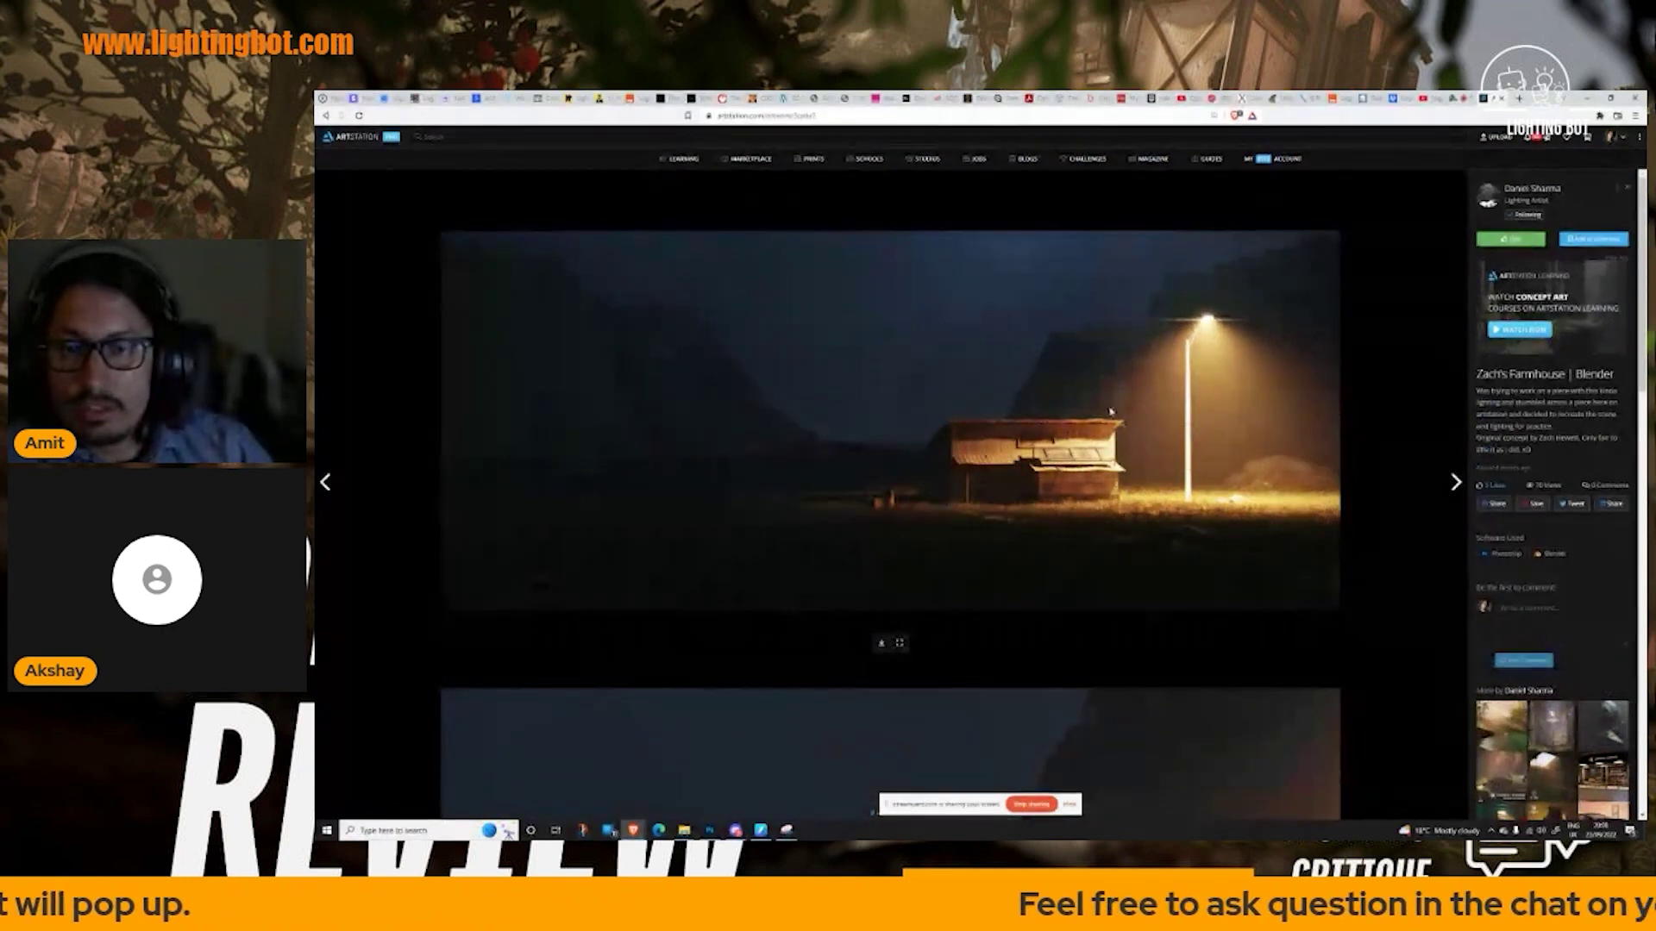
# - Copy the farmhouse render and paste it into a new untitled Photoshop document
pyautogui.rightClick(726, 402)
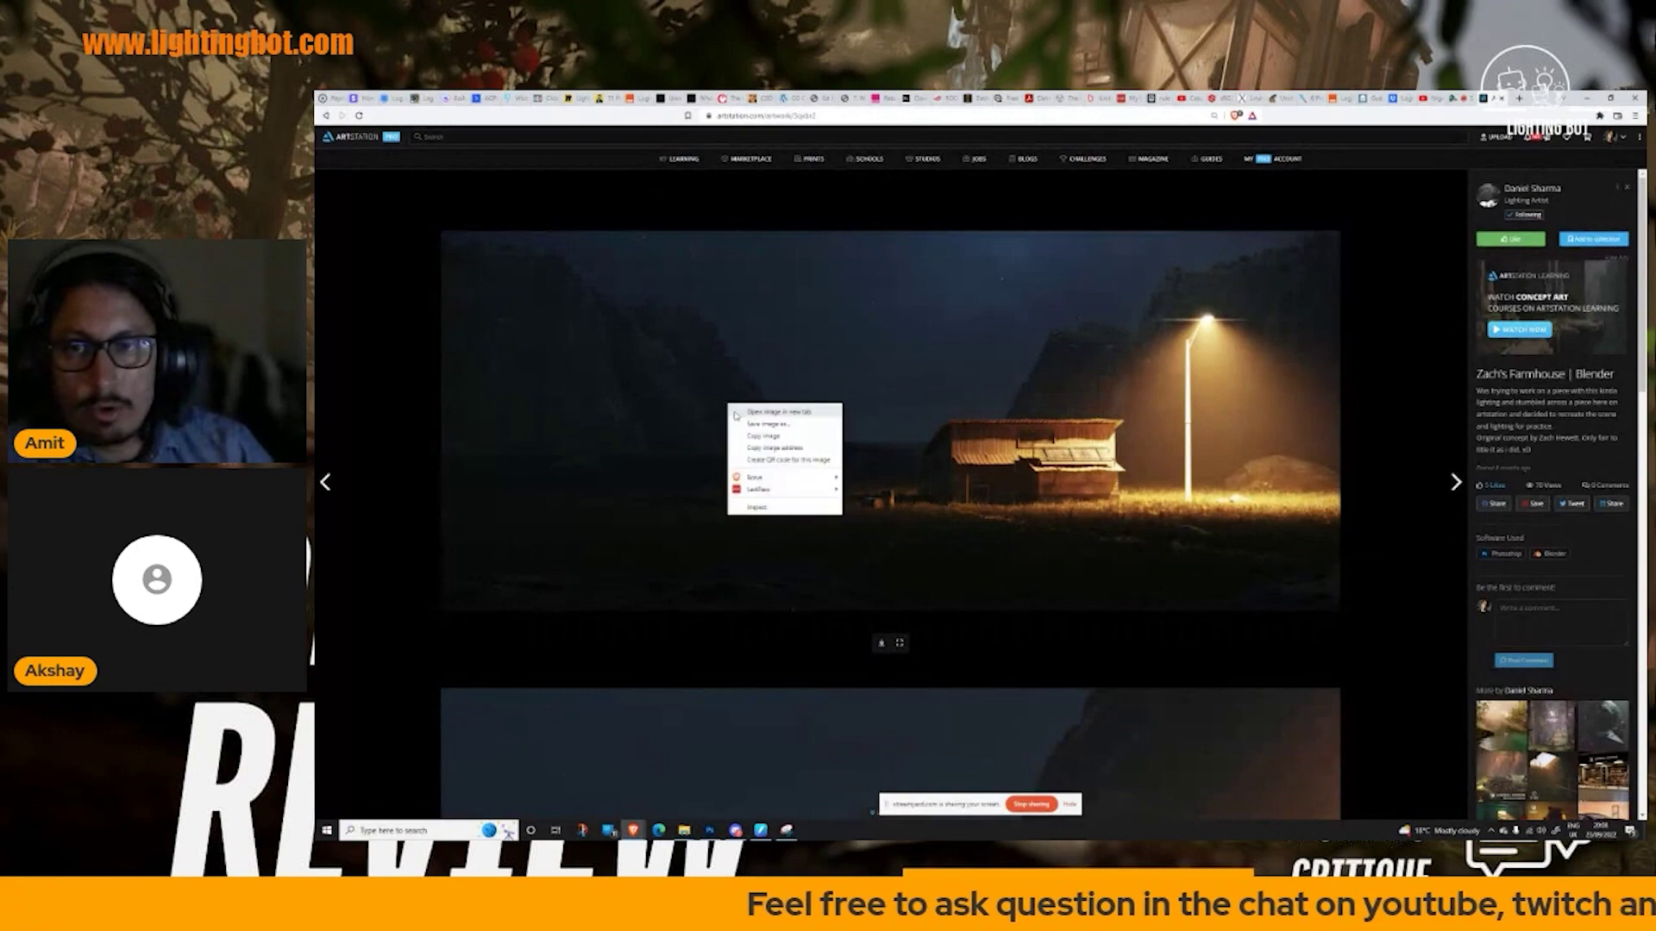
pyautogui.press('Escape')
pyautogui.click(708, 831)
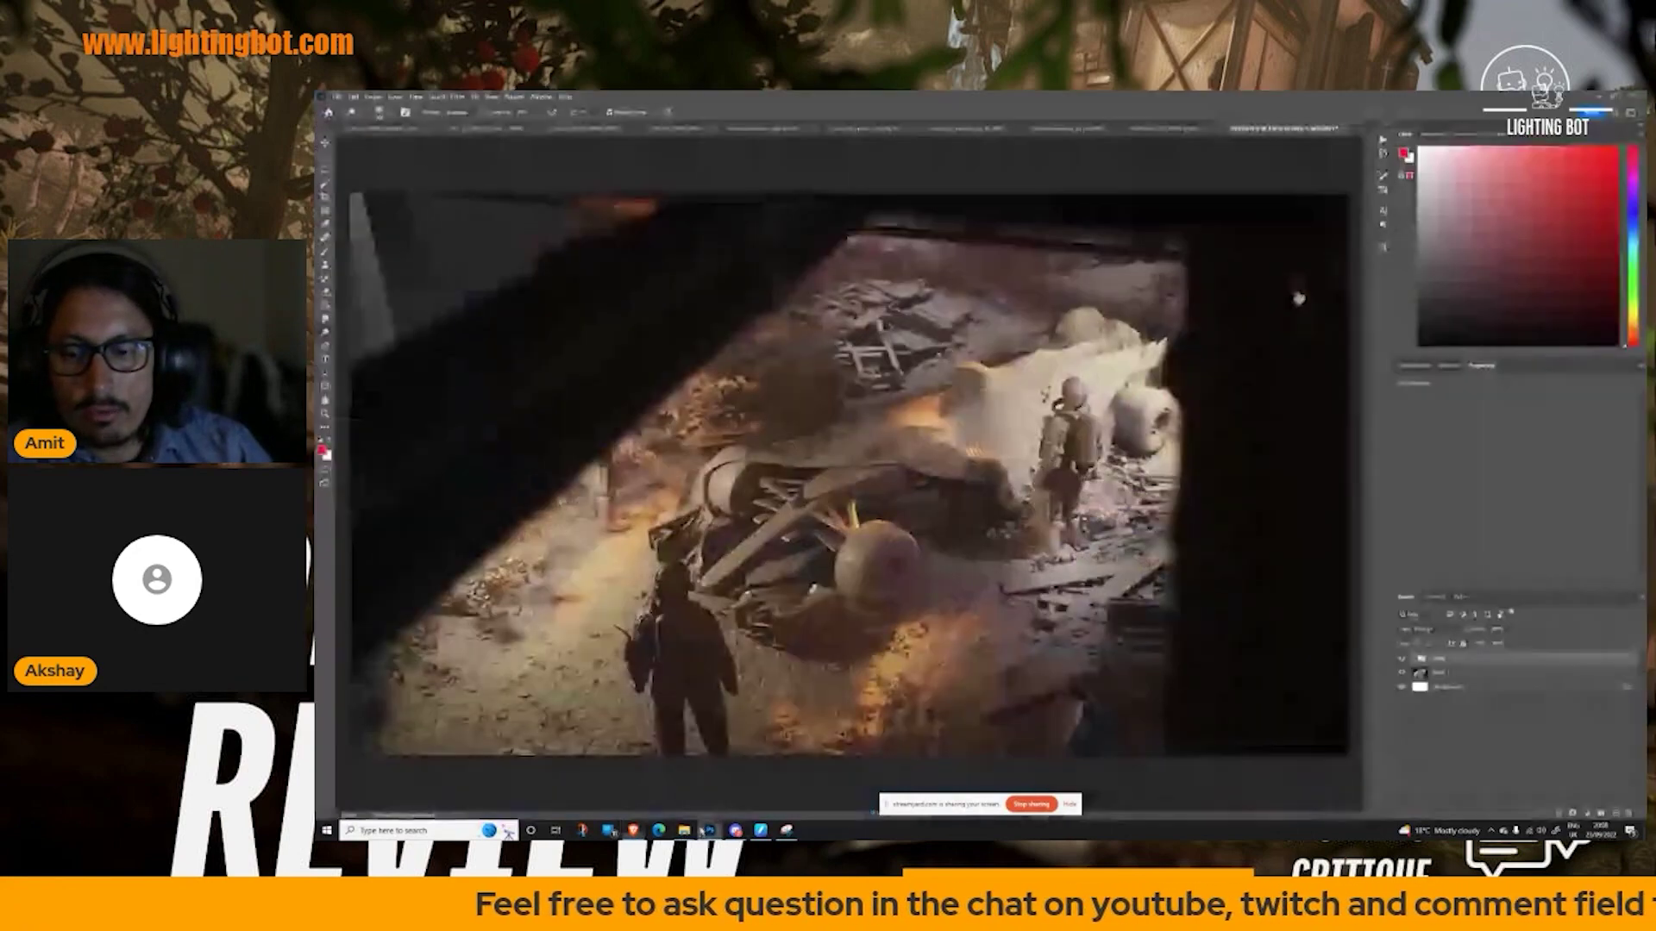
pyautogui.click(337, 96)
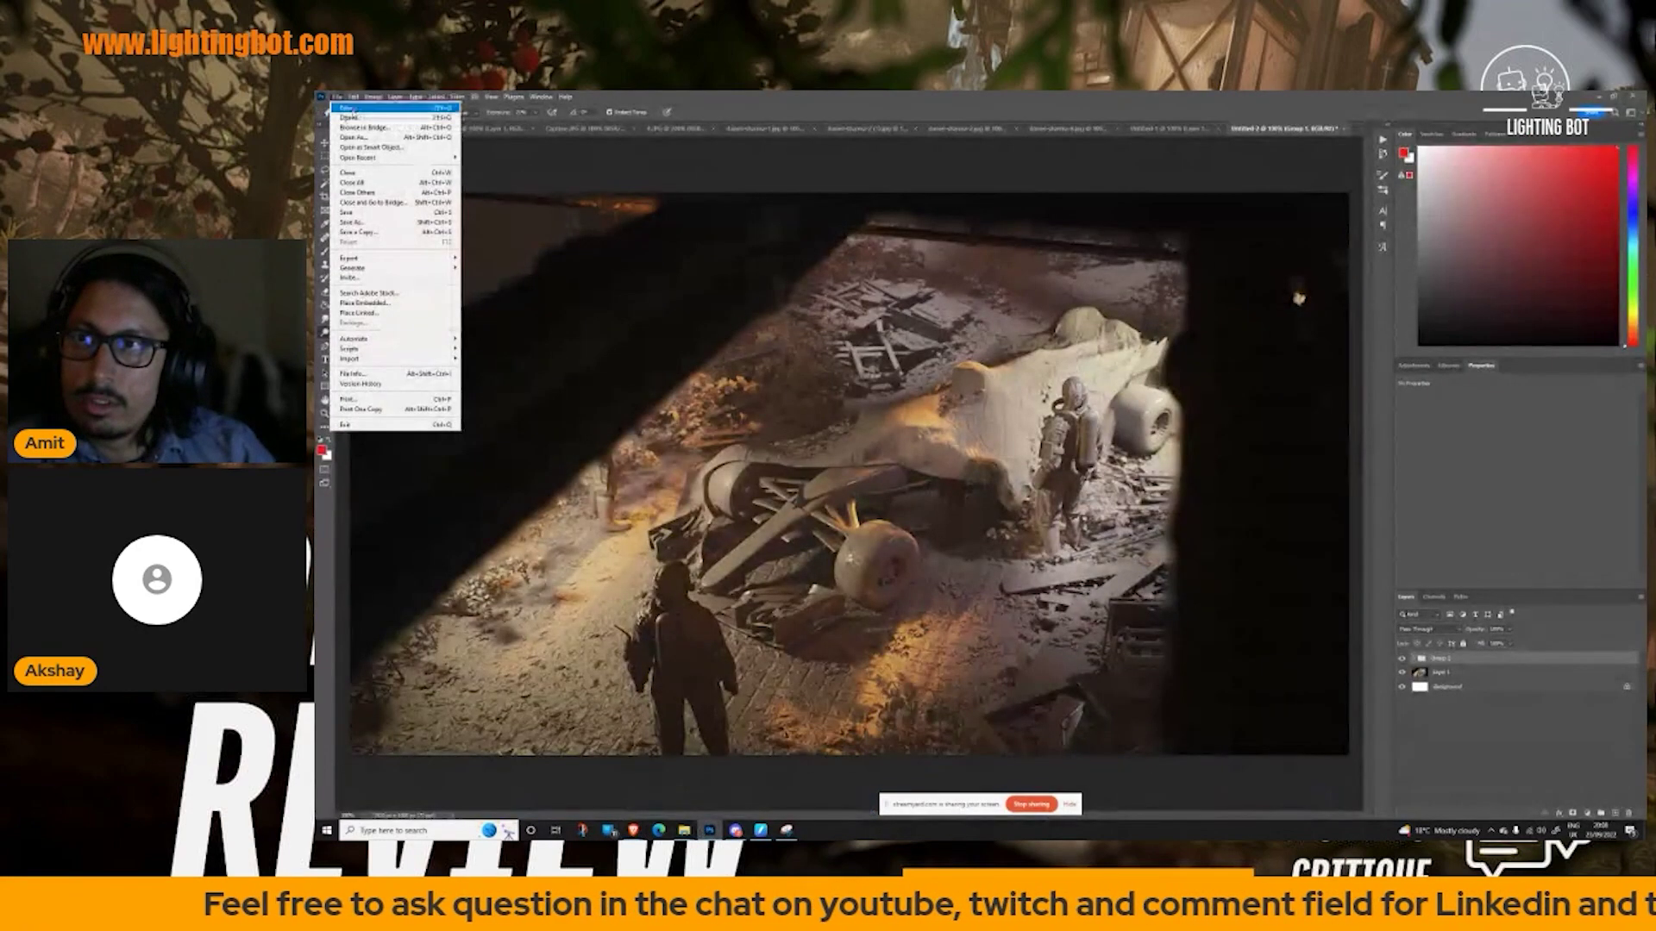
pyautogui.click(346, 107)
pyautogui.click(1185, 611)
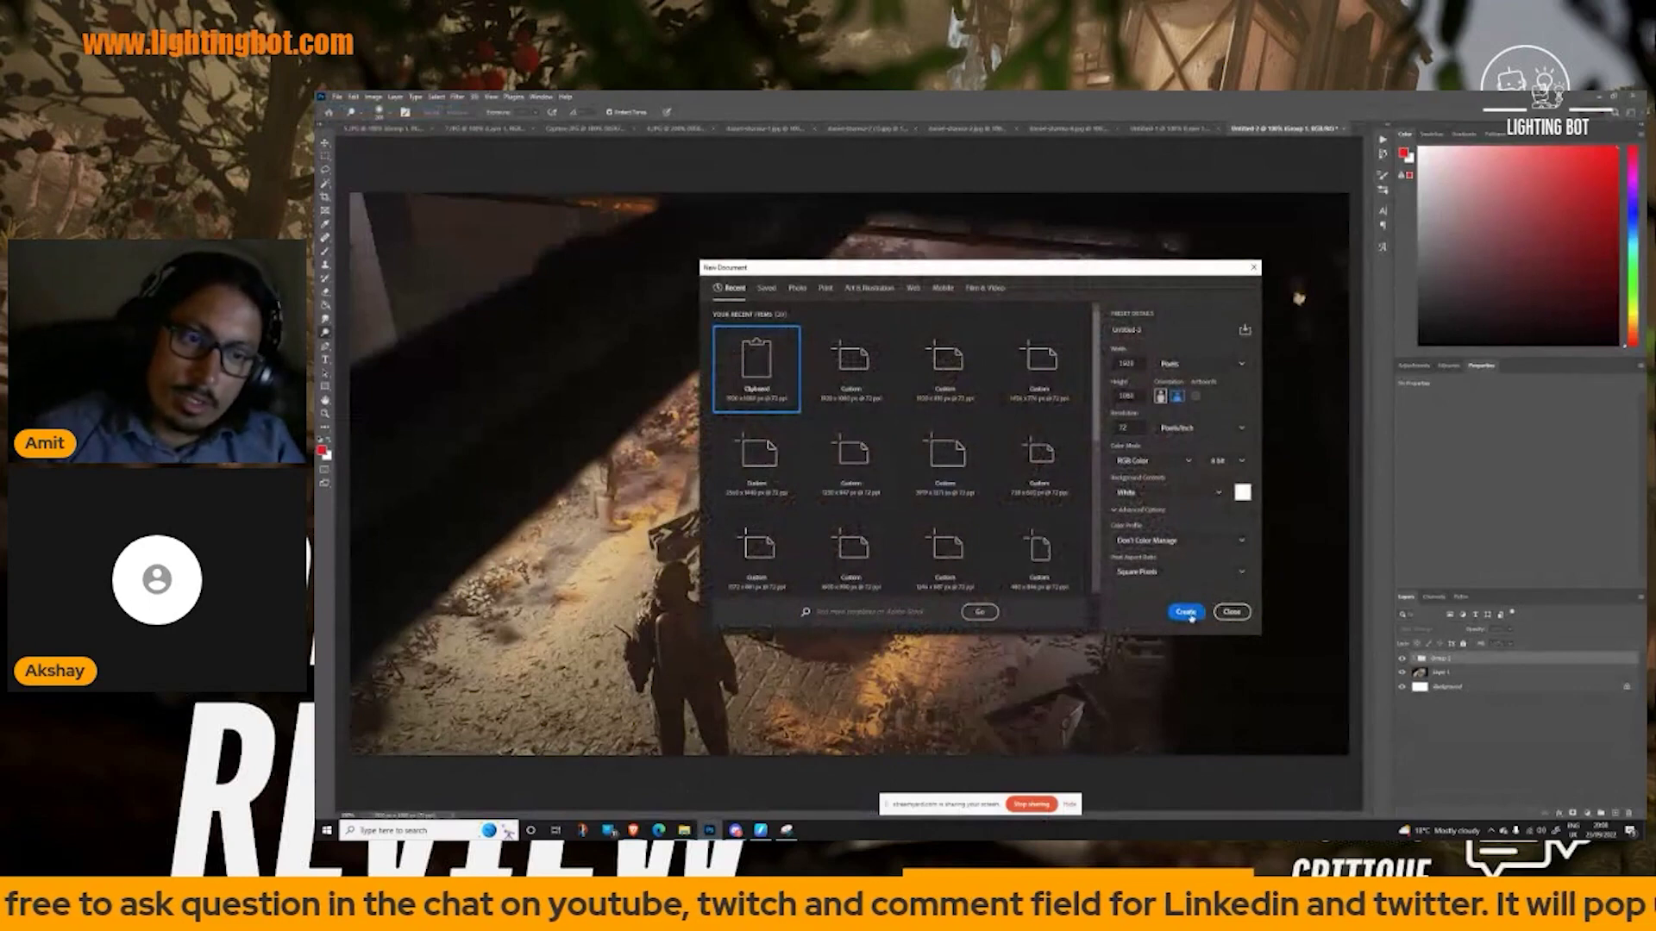
pyautogui.hotkey('ctrl', 'v')
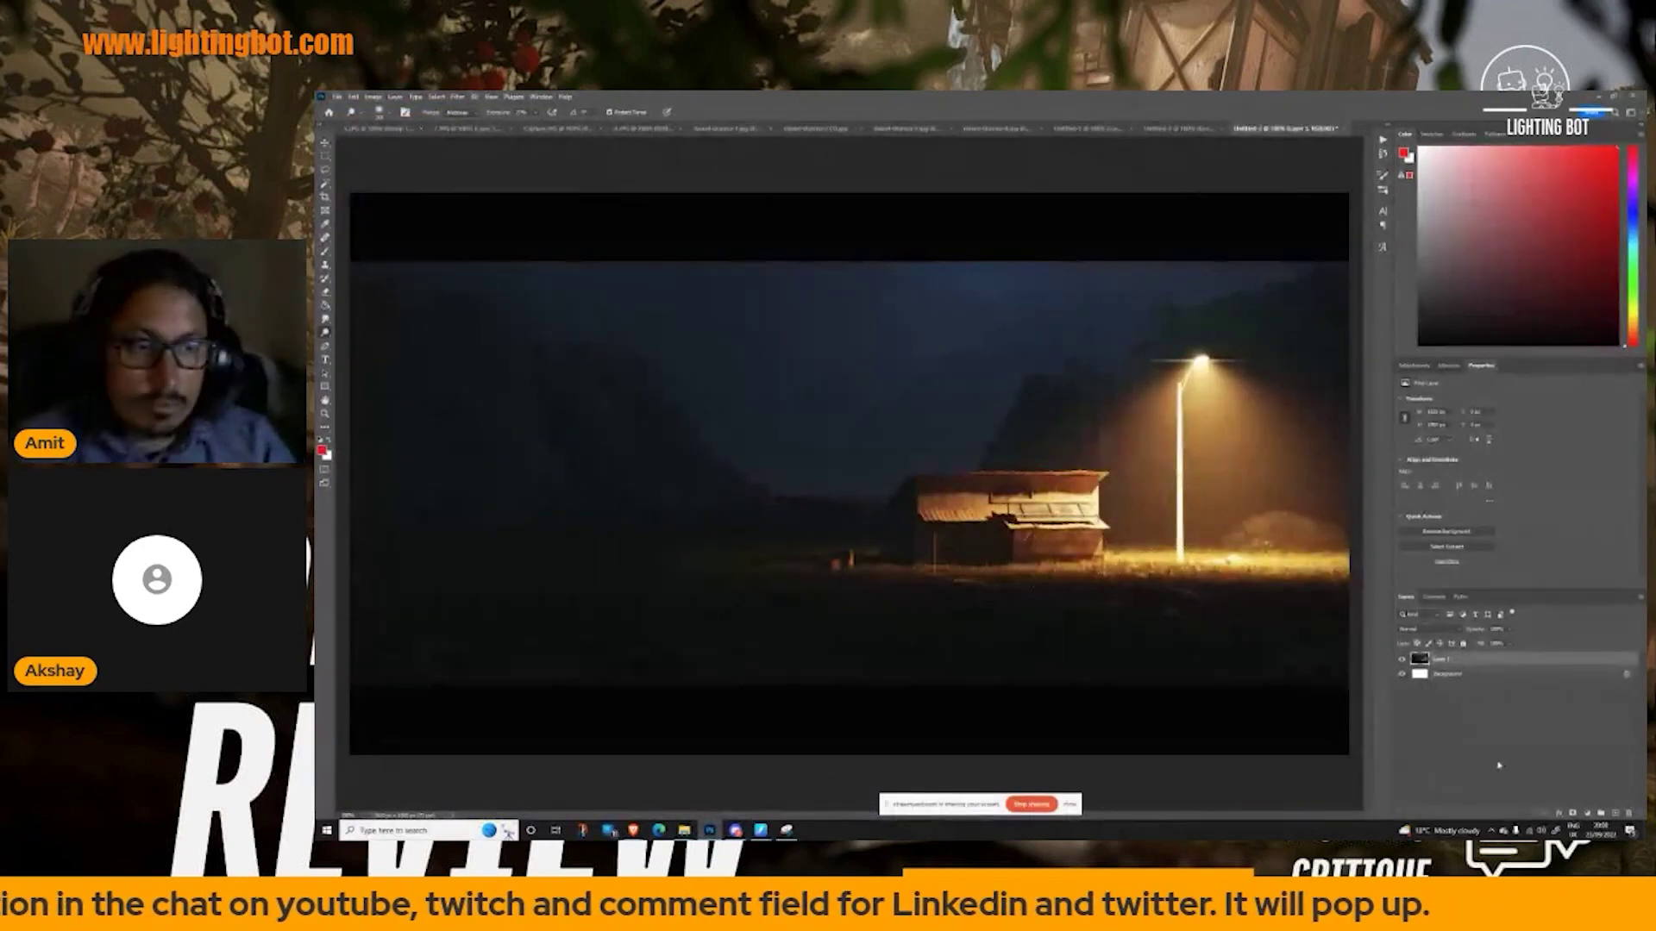
# - Duplicate Layer 1 so a copy sits above the original
pyautogui.click(1587, 813)
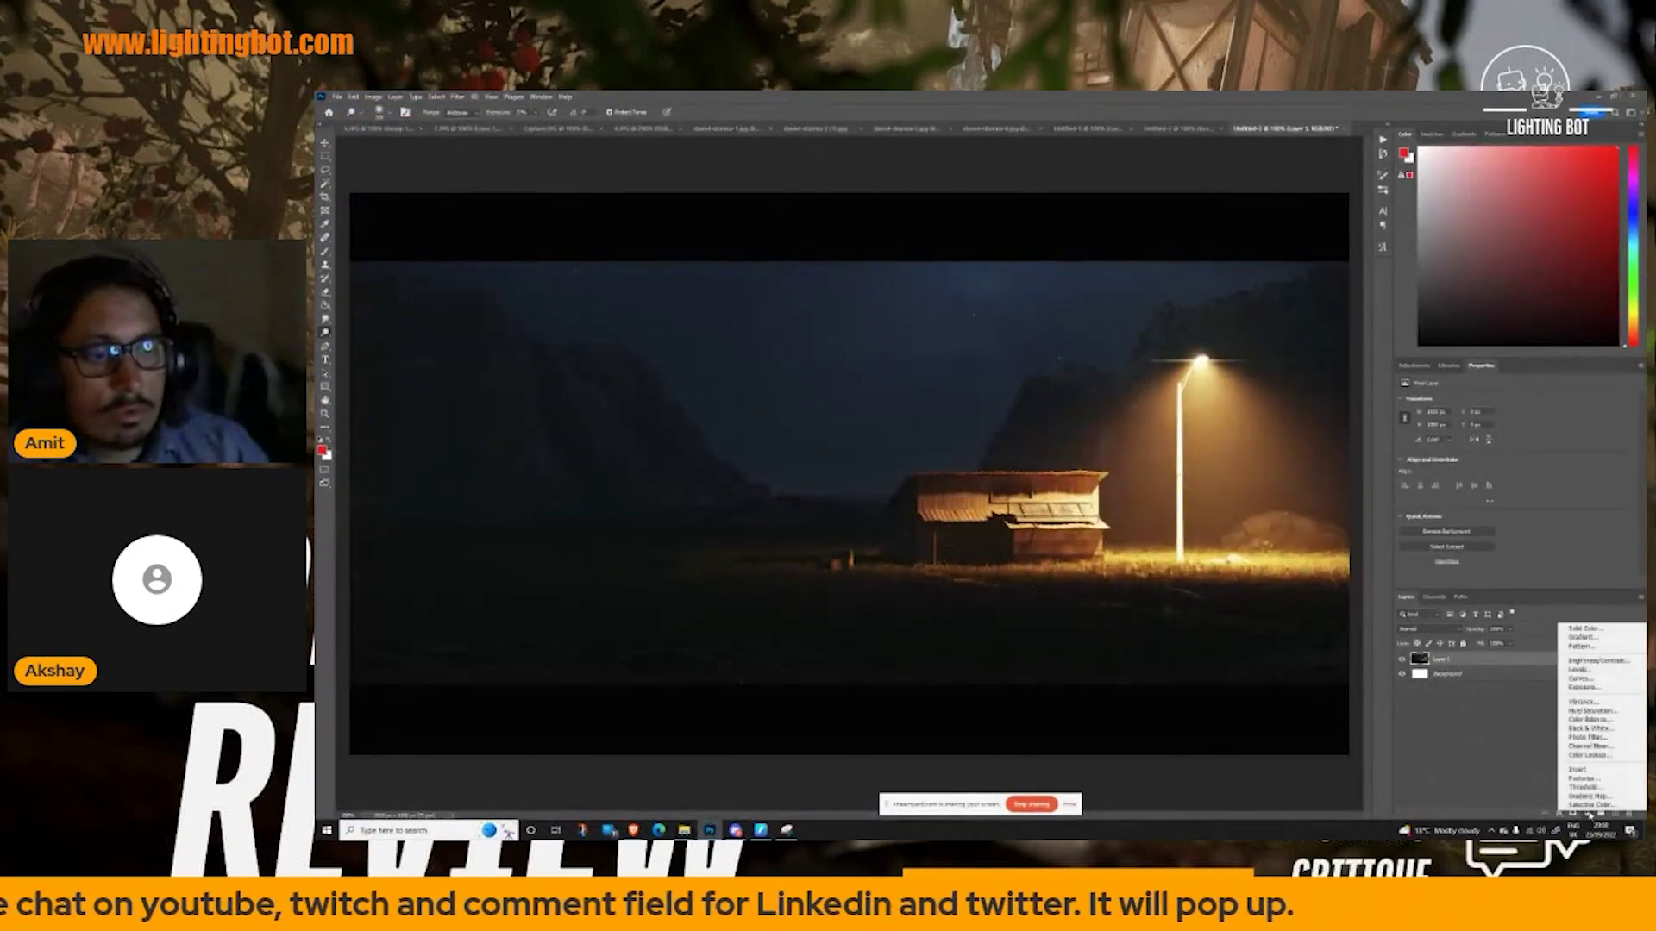
pyautogui.click(1492, 668)
pyautogui.moveTo(1493, 667); pyautogui.dragTo(1611, 816)
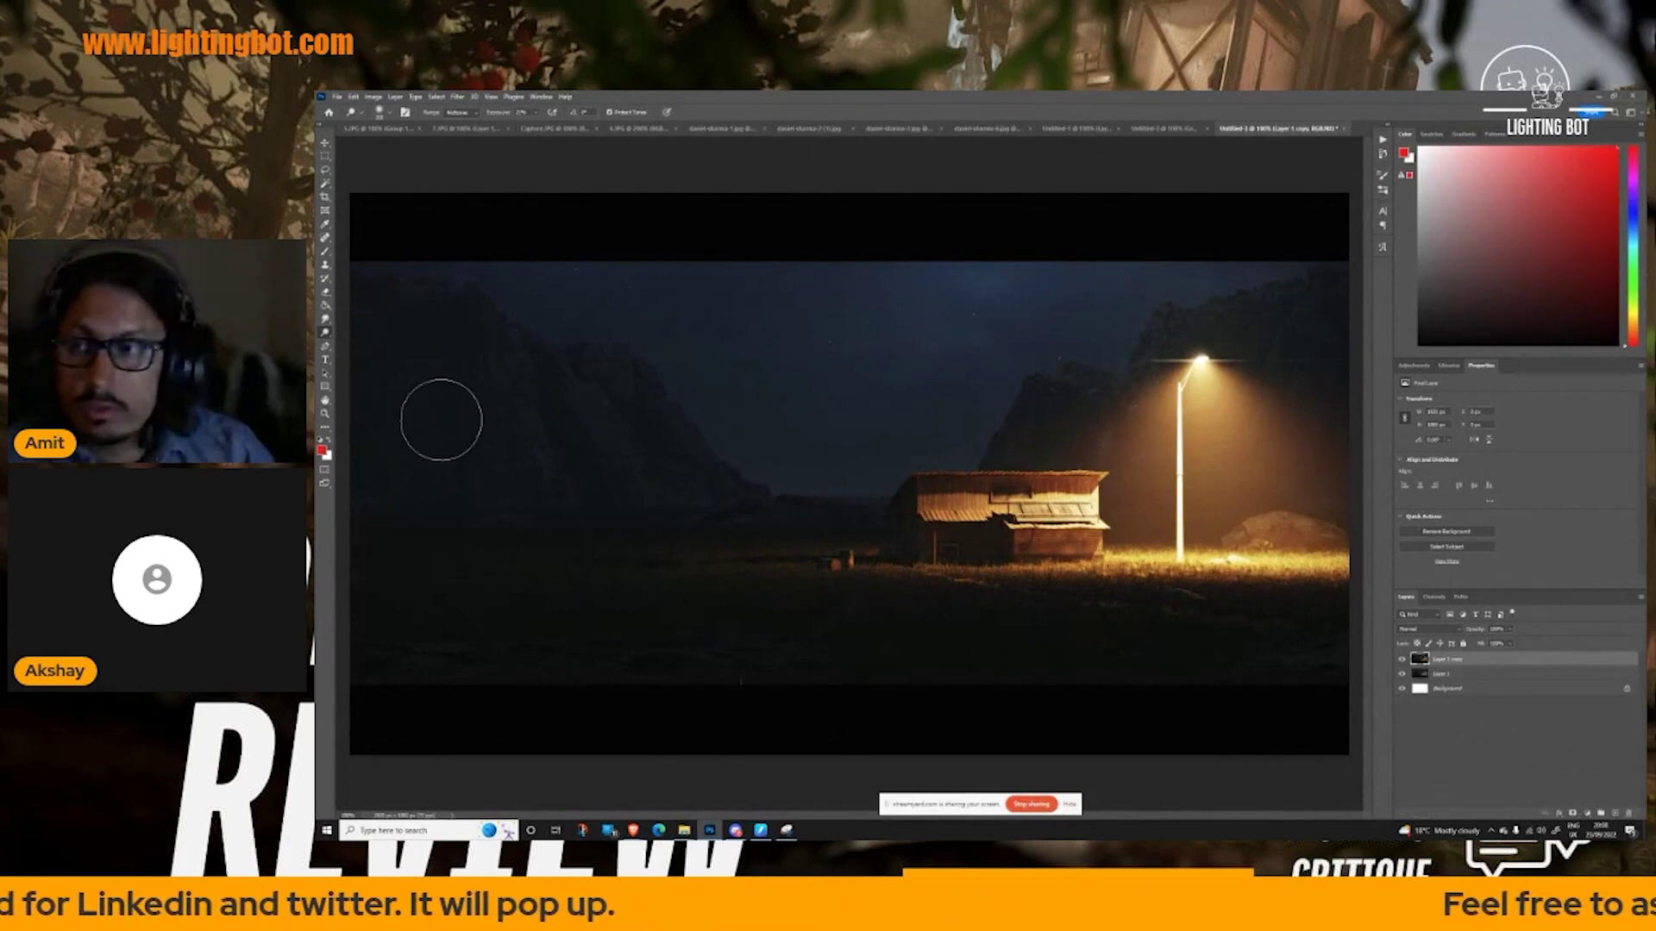
# - Dodge the lamp glow with Range set to Shadows, then toggle the copy to compare
pyautogui.rightClick(326, 324)
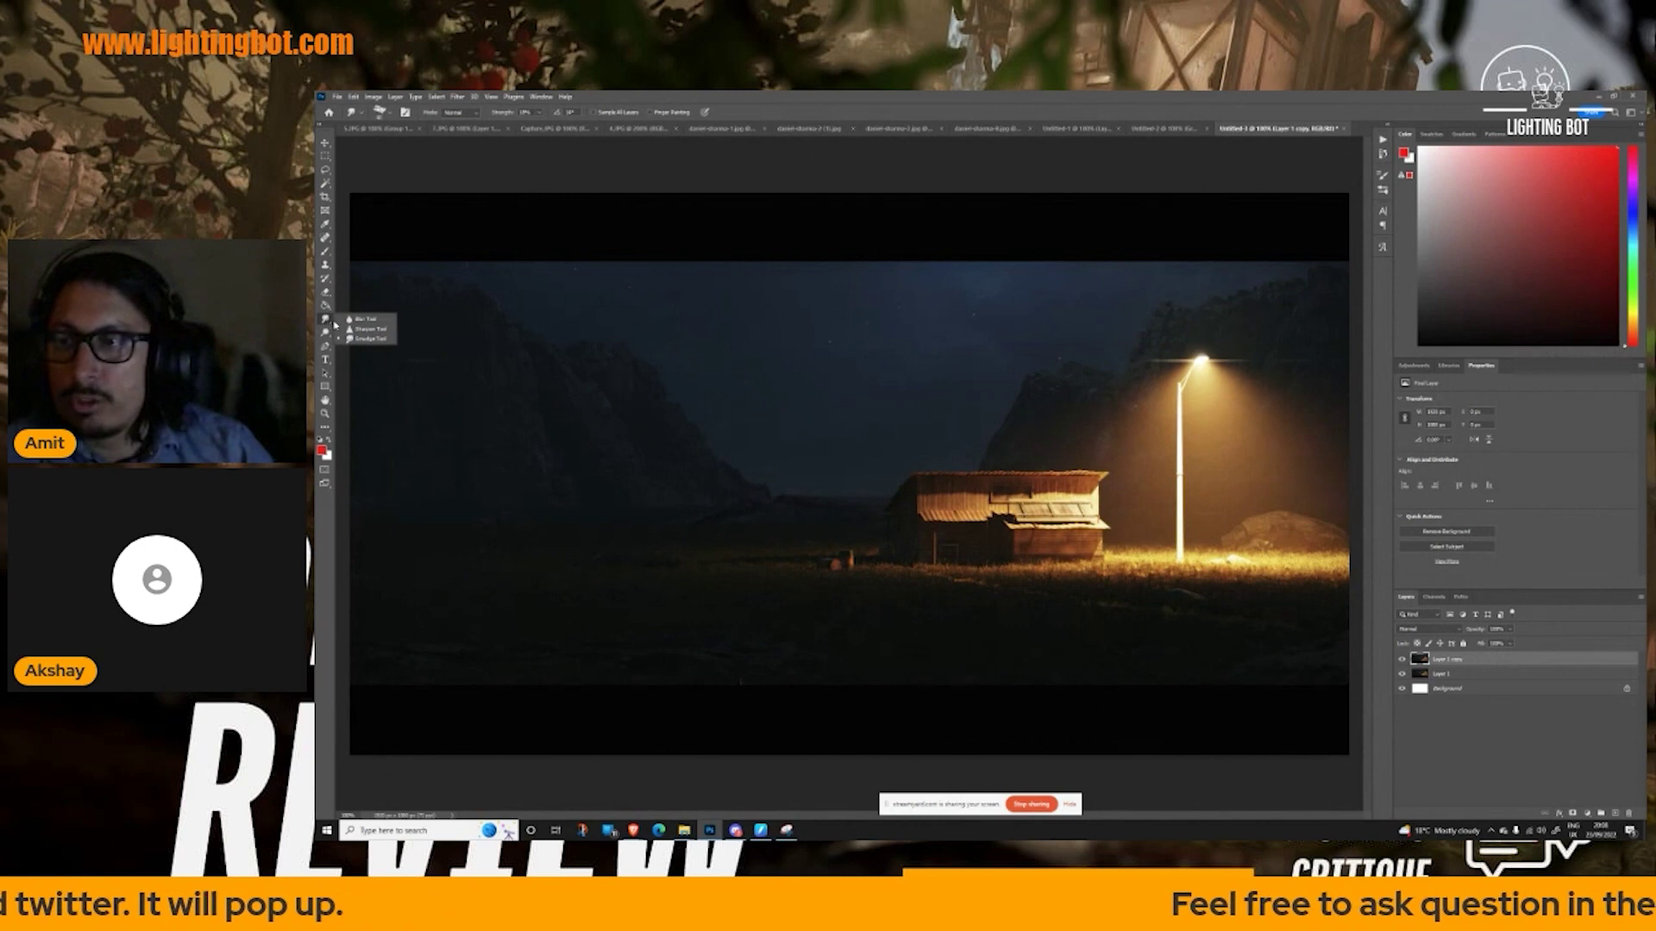
pyautogui.click(326, 332)
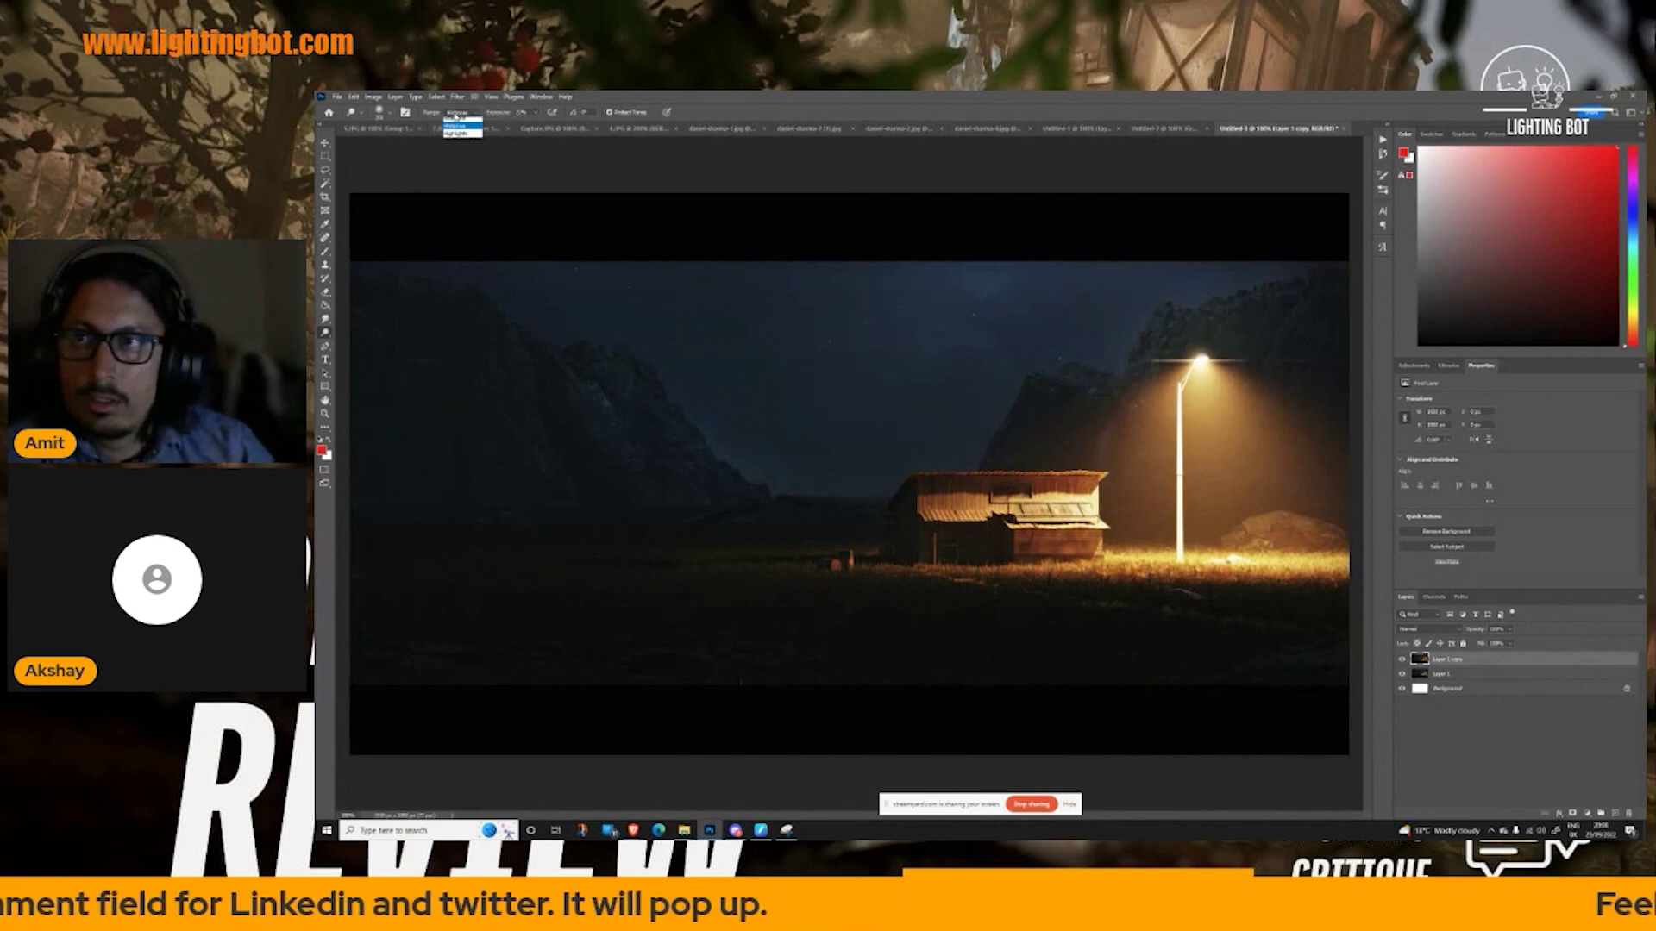
pyautogui.click(456, 122)
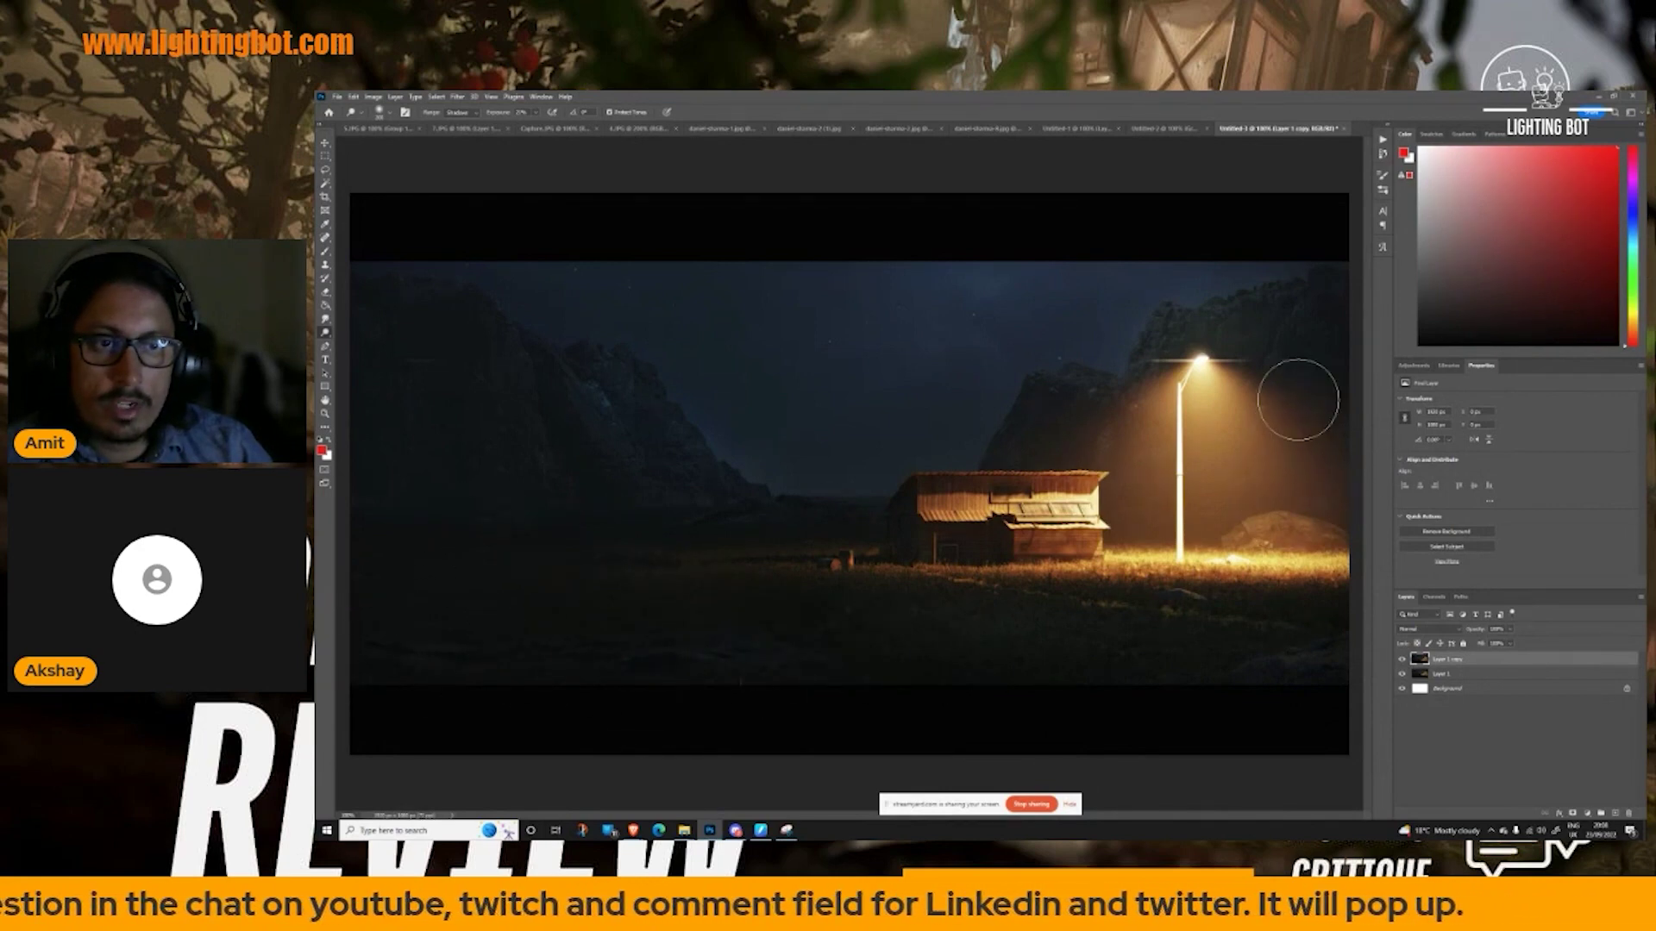
pyautogui.click(1403, 660)
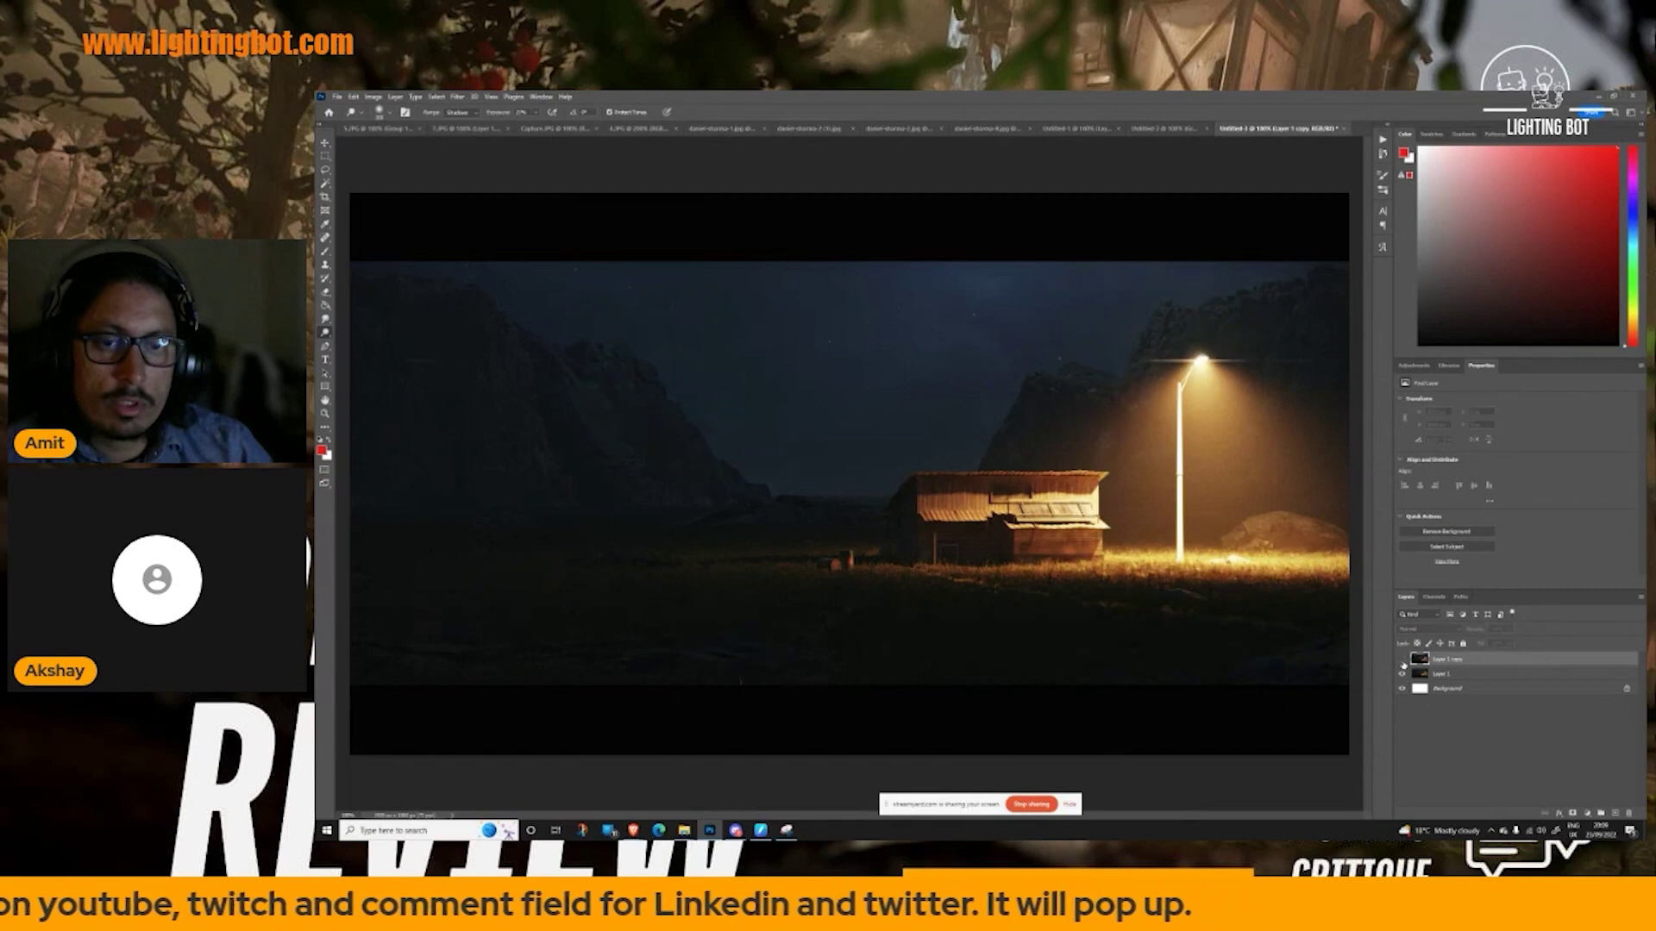
pyautogui.click(1402, 660)
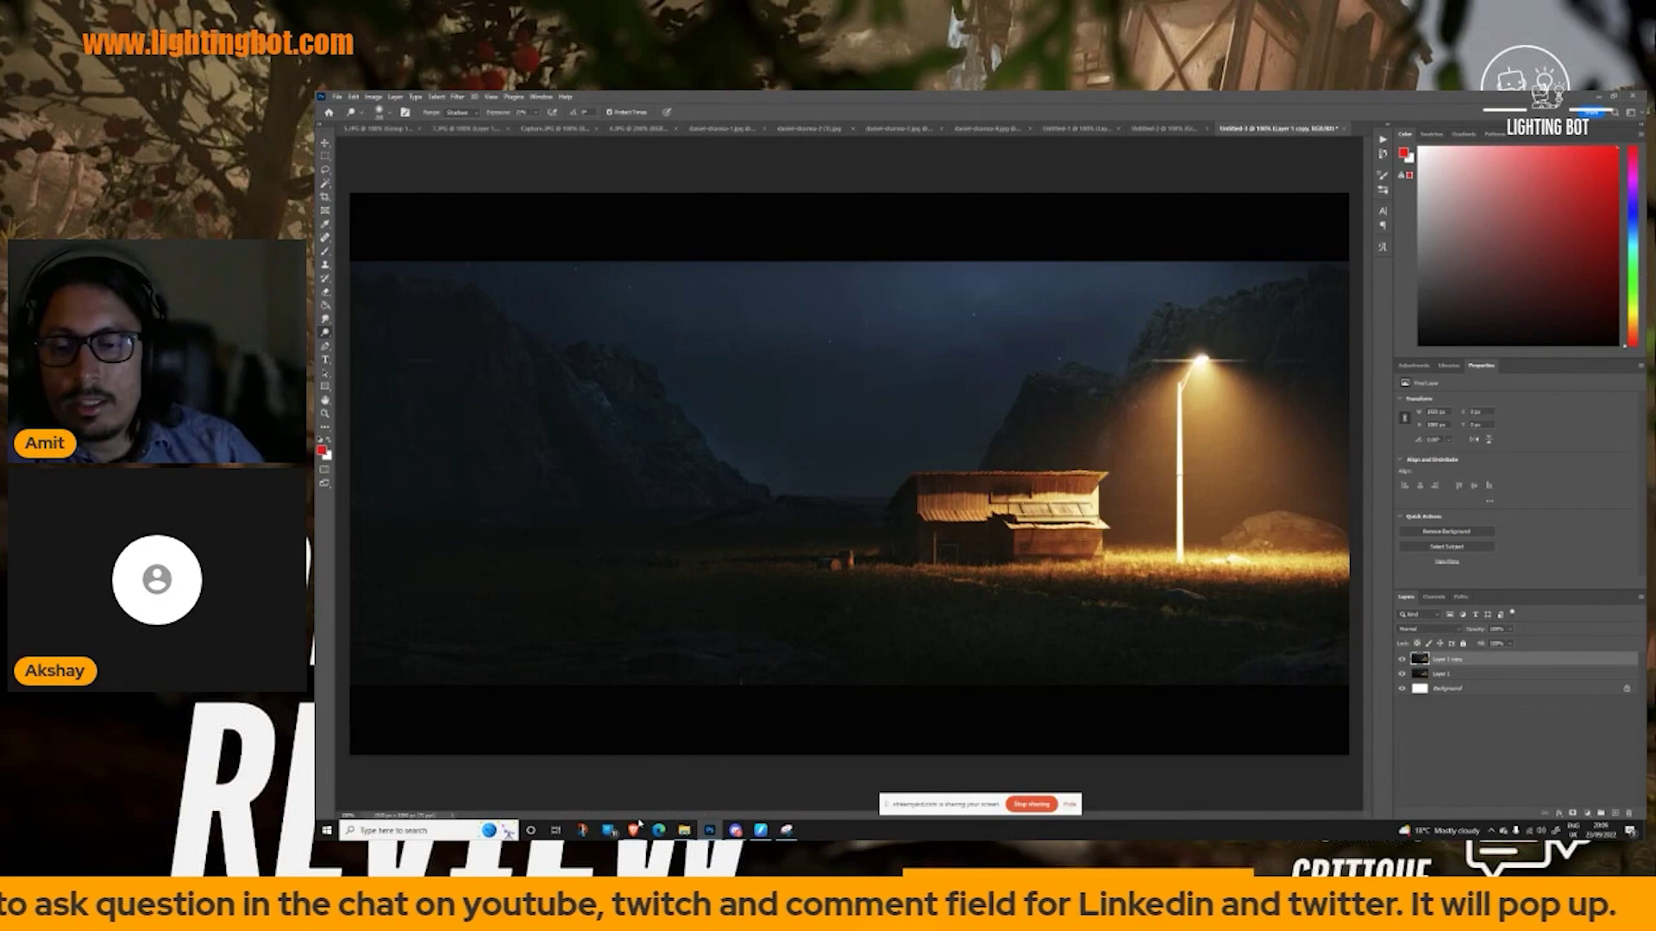
# - Show the original ArtStation farmhouse render, then return to the StreamYard studio
pyautogui.moveTo(634, 829)
pyautogui.click(577, 781)
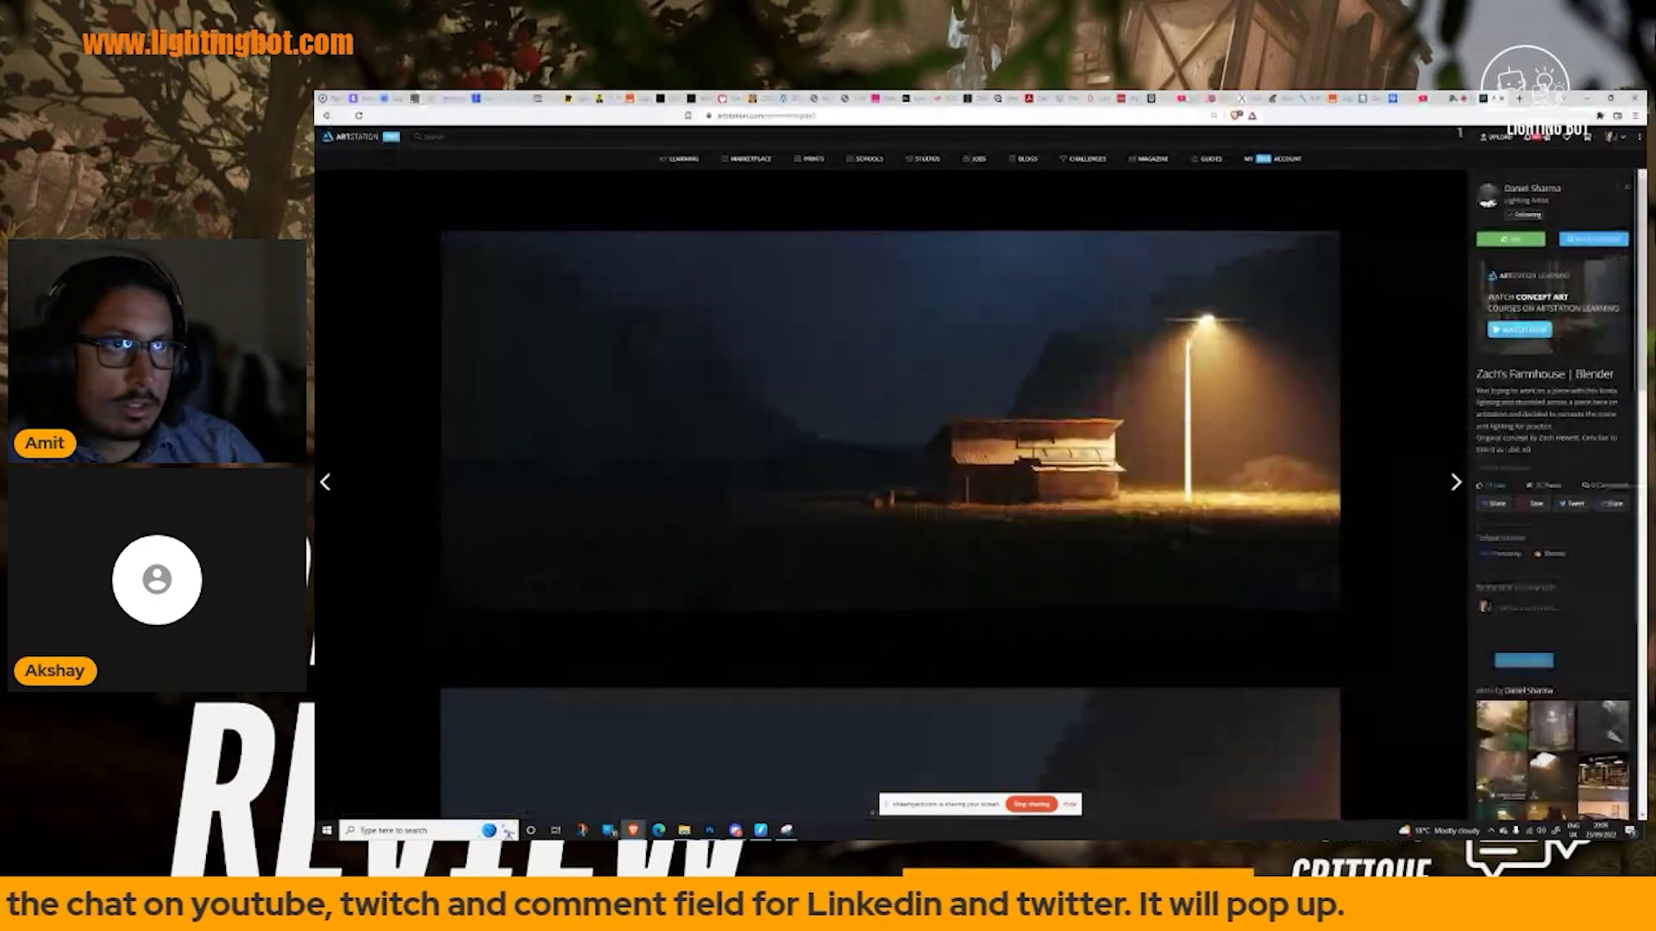
pyautogui.hotkey('alt', 'Tab')
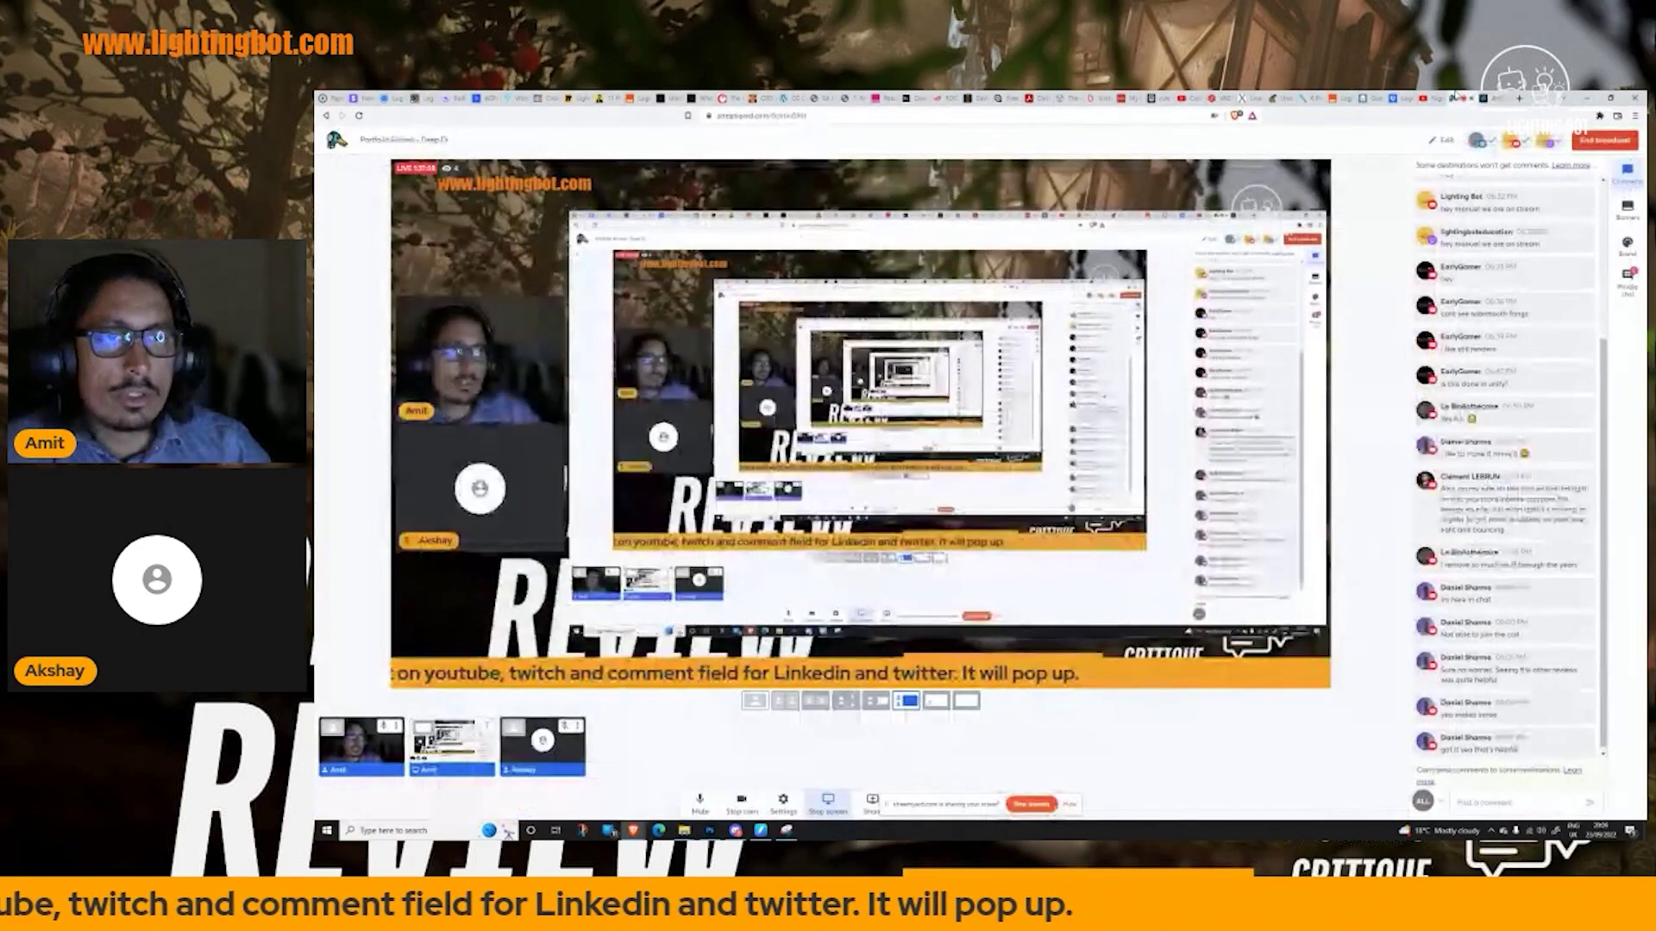